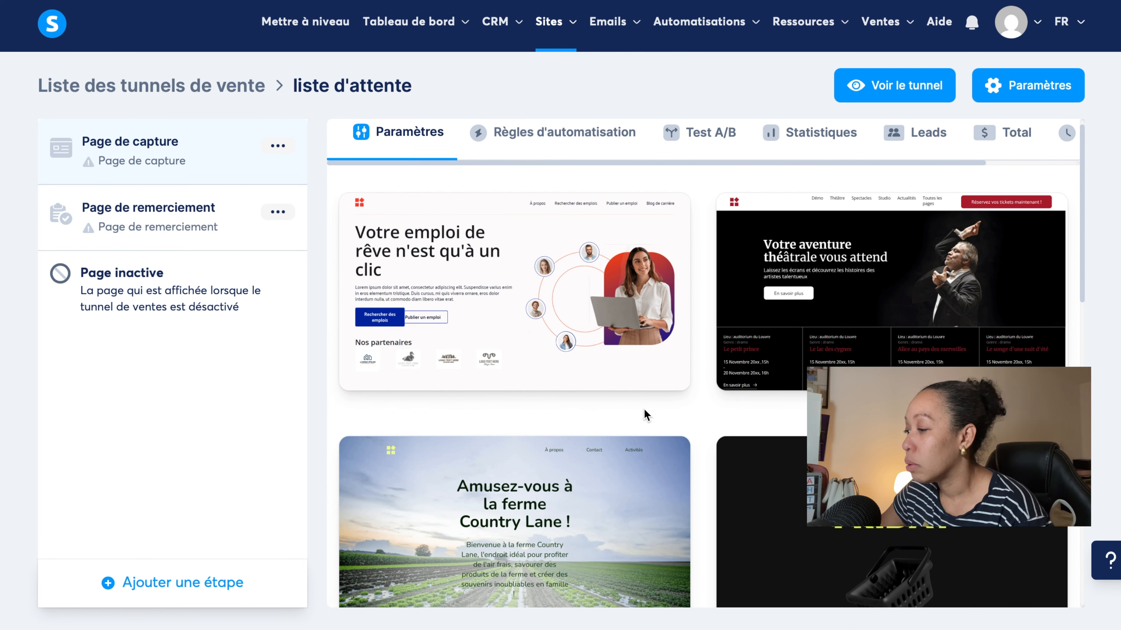
Look through the capture page template gallery, including its second page, for a simple sign-up form layout.
scroll(644, 411, down, 10)
scroll(645, 412, down, 6)
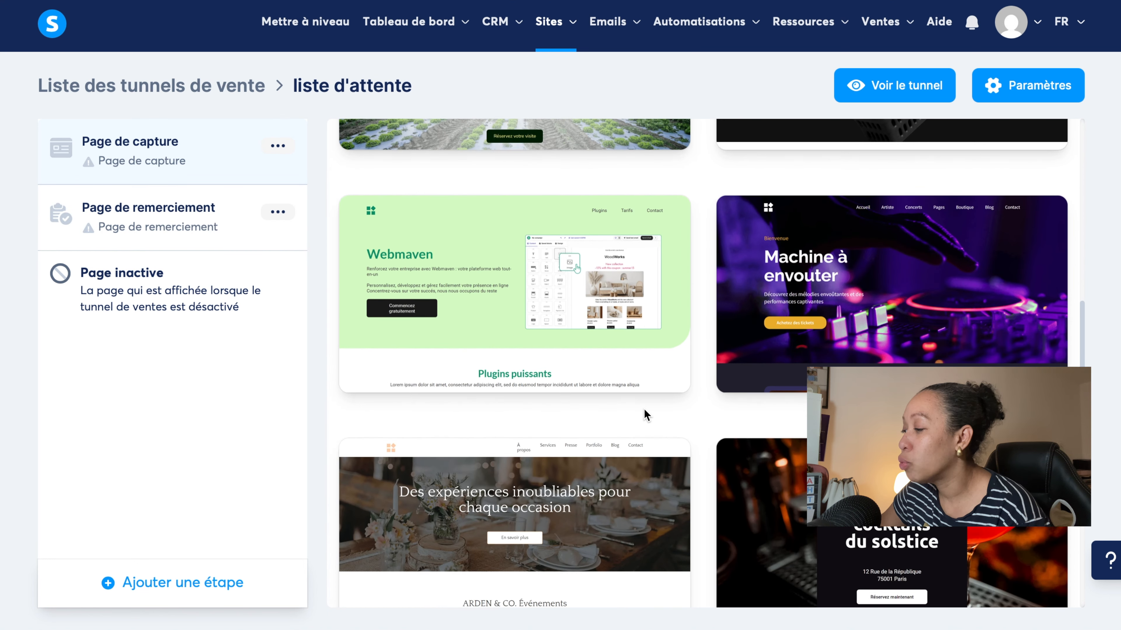
scroll(697, 443, down, 20)
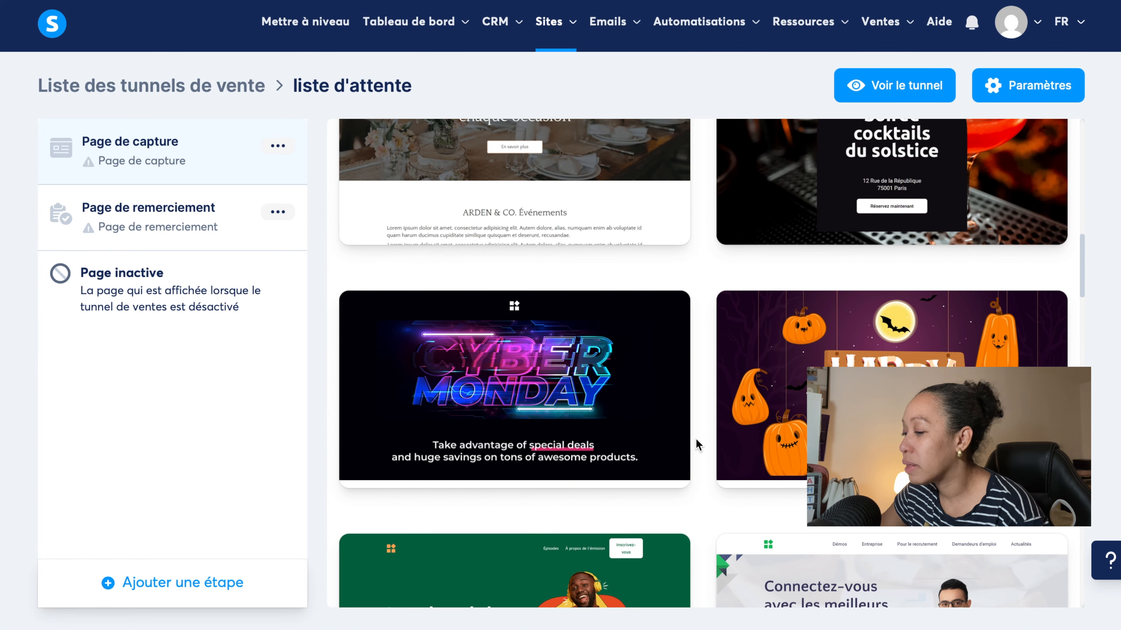
scroll(696, 444, down, 16)
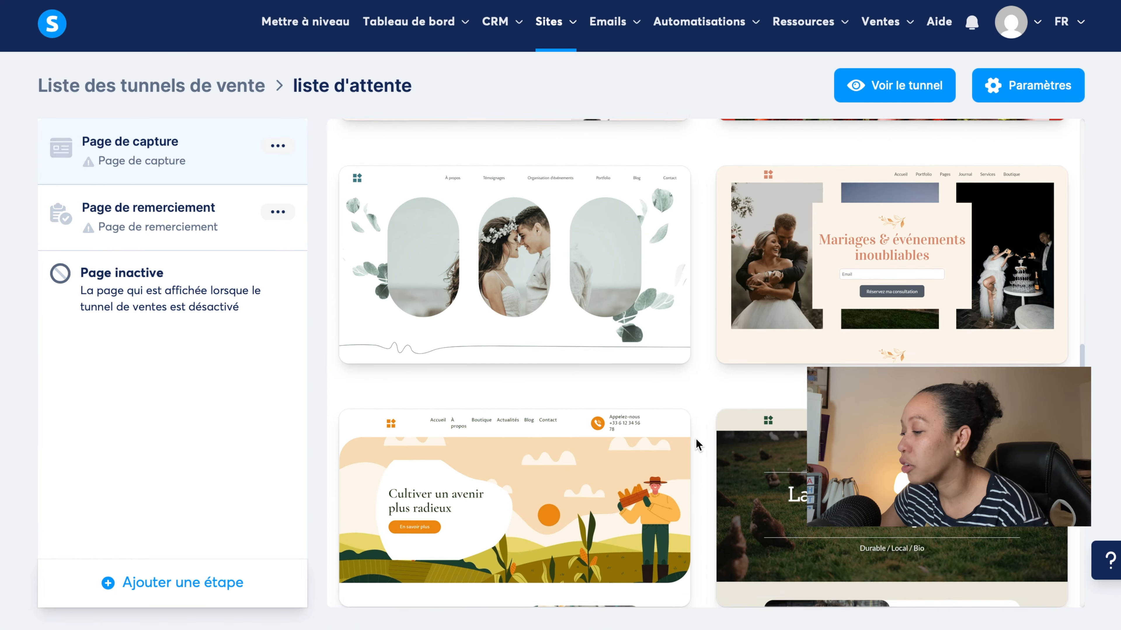
scroll(696, 439, down, 10)
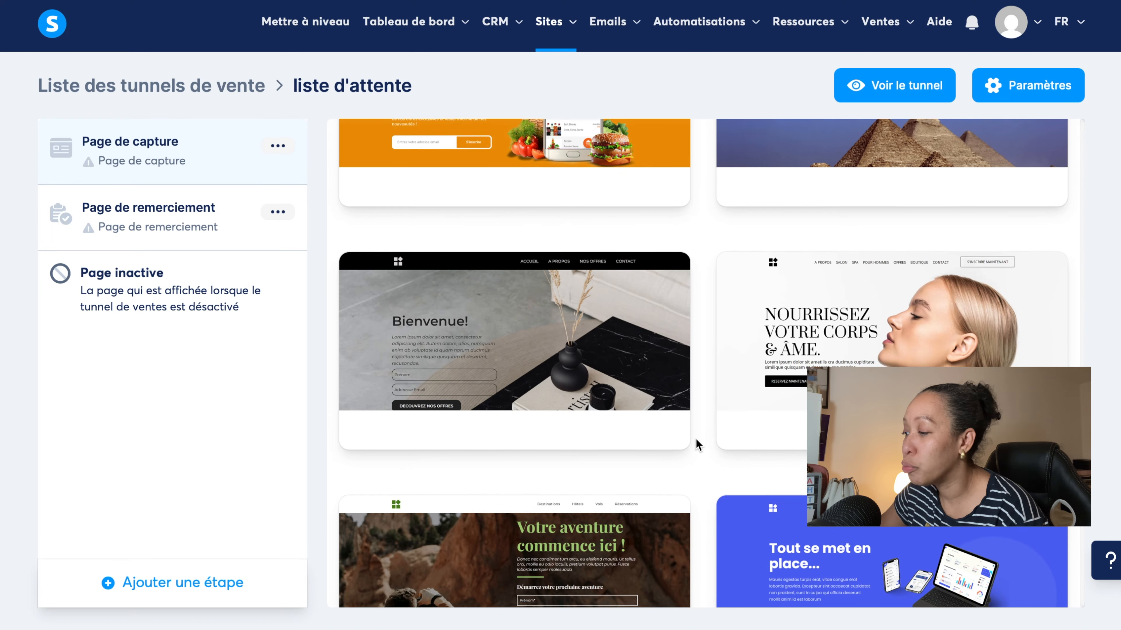
scroll(696, 438, down, 11)
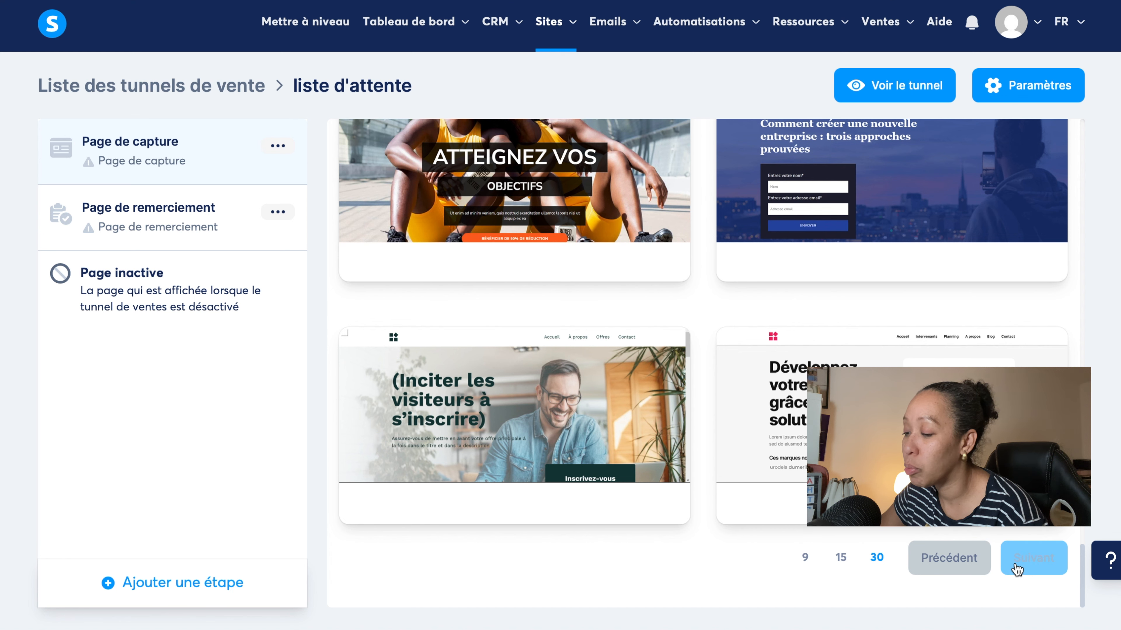
click(1024, 567)
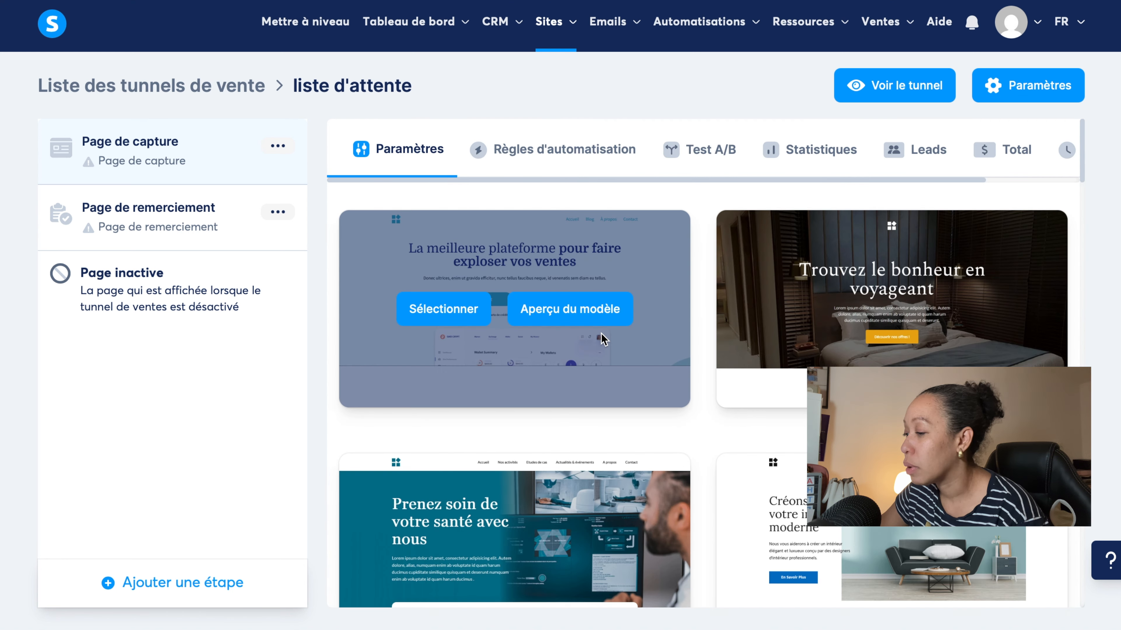
scroll(603, 339, down, 12)
scroll(603, 339, down, 5)
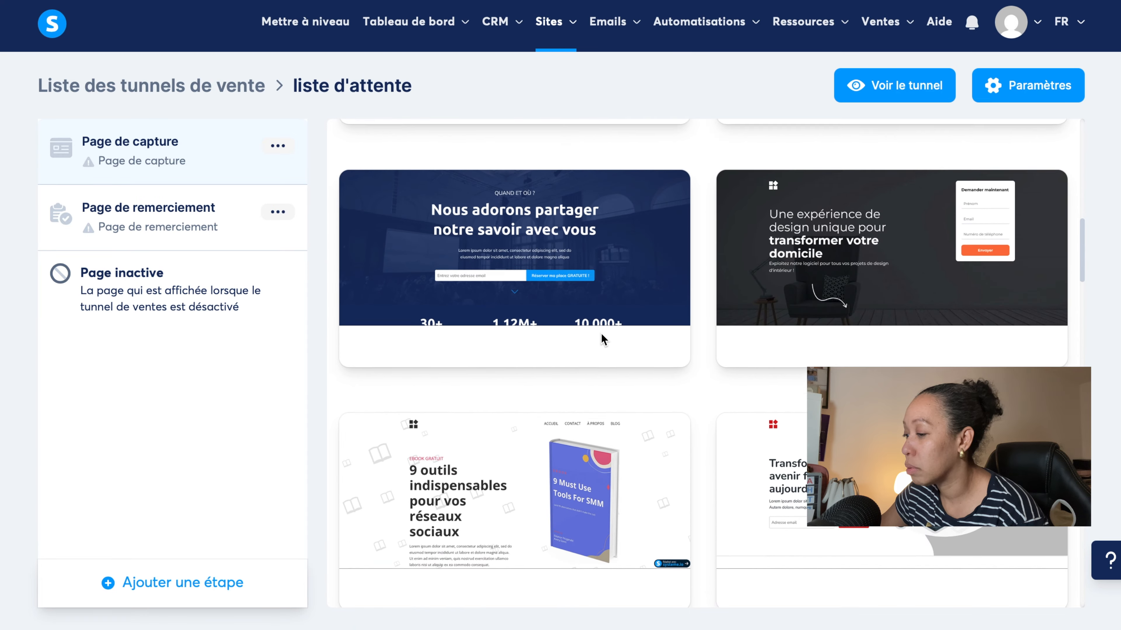
scroll(603, 339, down, 3)
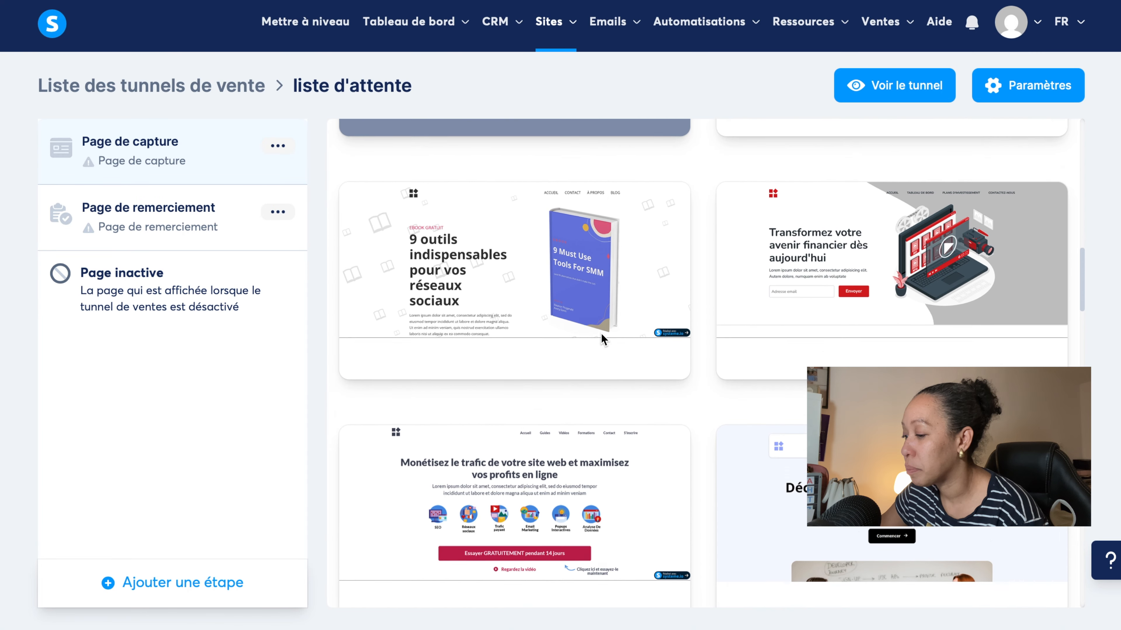
Preview the "Voulez-vous que votre bébé dorme bien la nuit ?" template and select it for the capture page.
click(535, 309)
scroll(535, 309, down, 10)
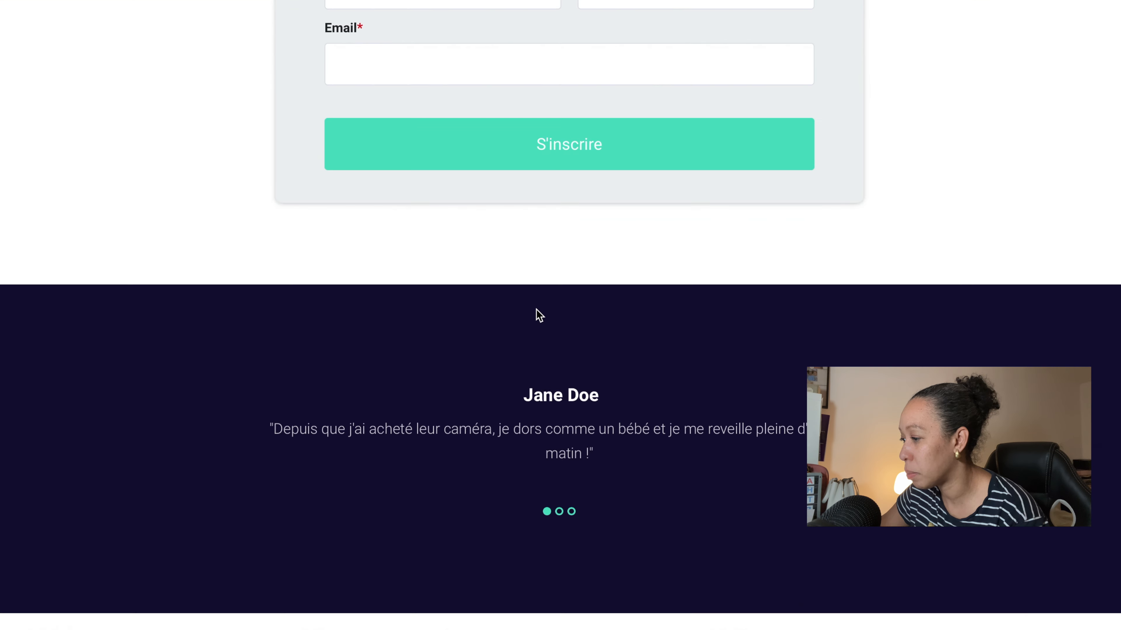
scroll(535, 309, up, 10)
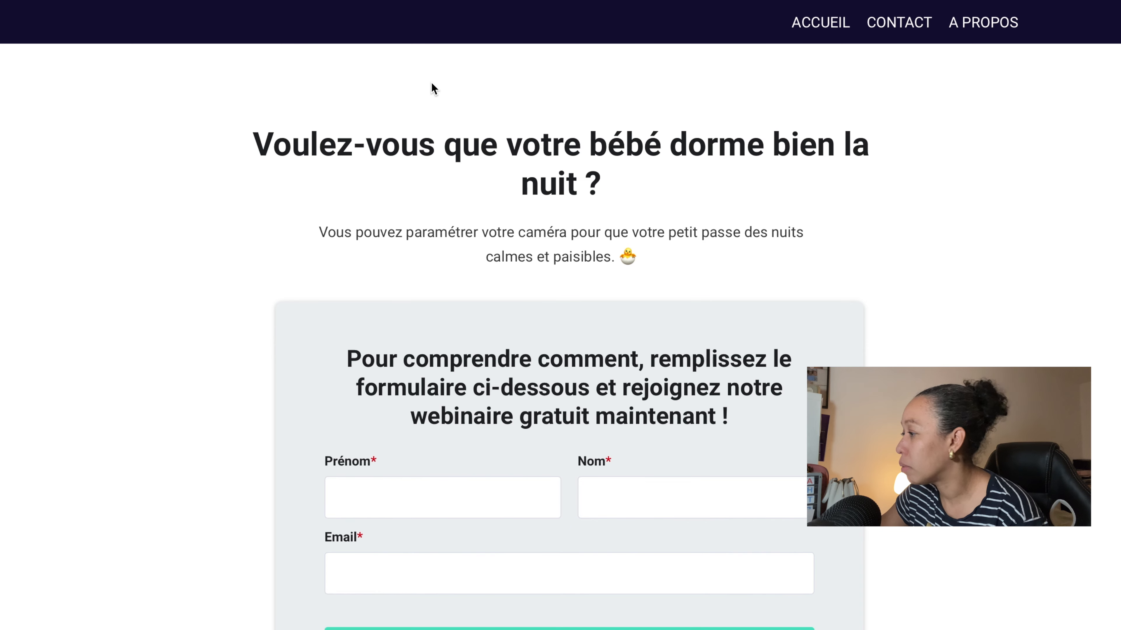
key(super+w)
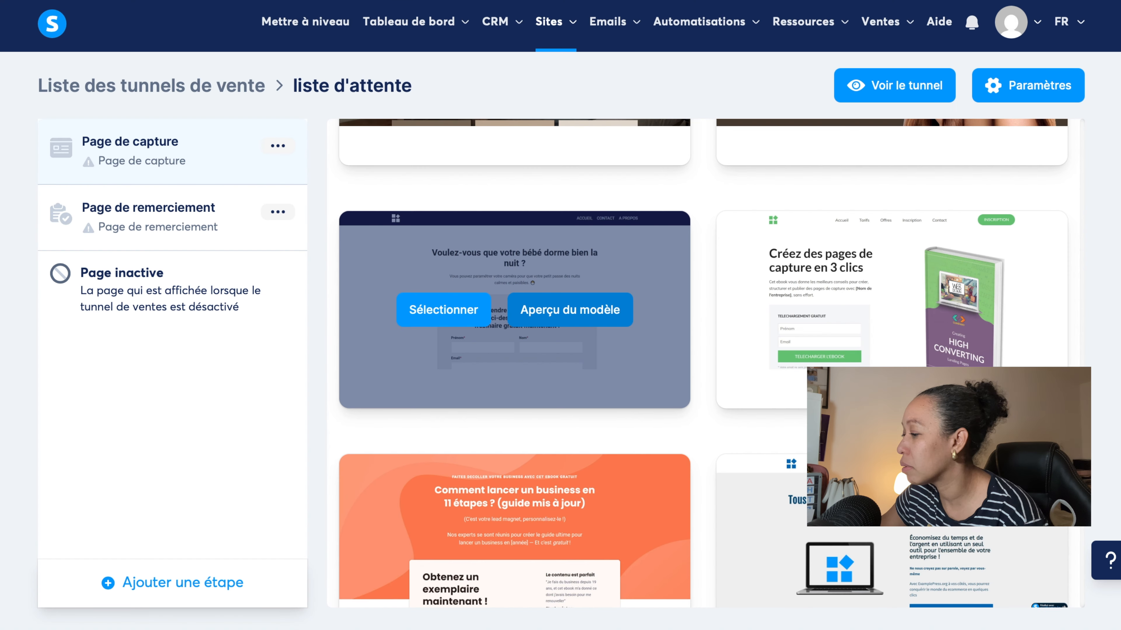
click(437, 311)
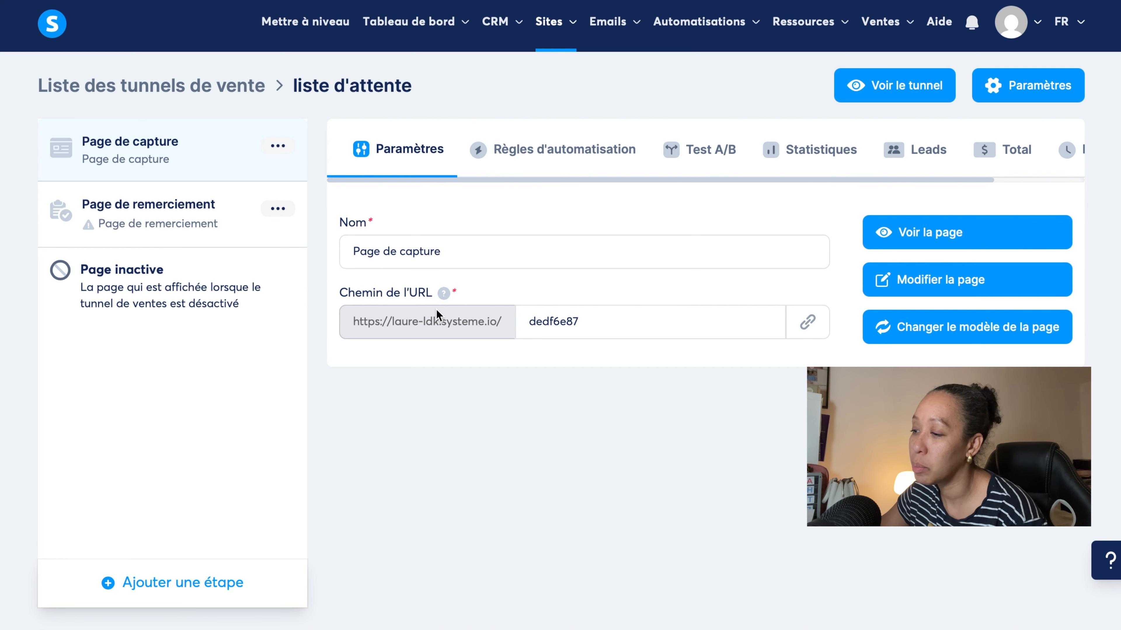
Open the capture page for editing and delete its header section with the ACCUEIL, CONTACT and A PROPOS links.
click(922, 281)
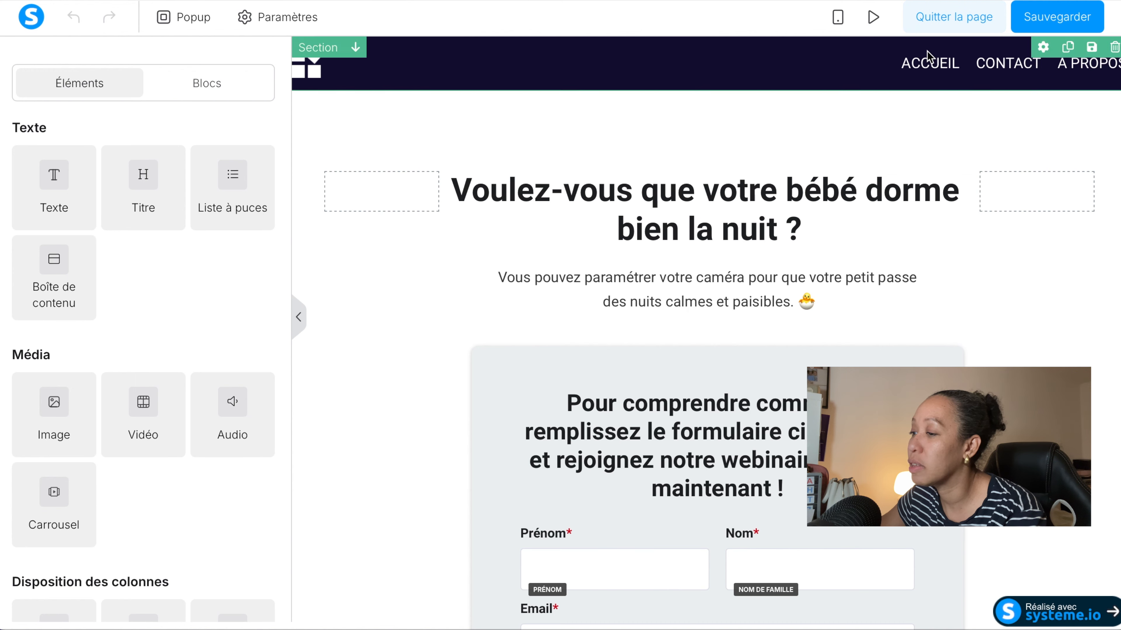
click(1114, 46)
click(709, 308)
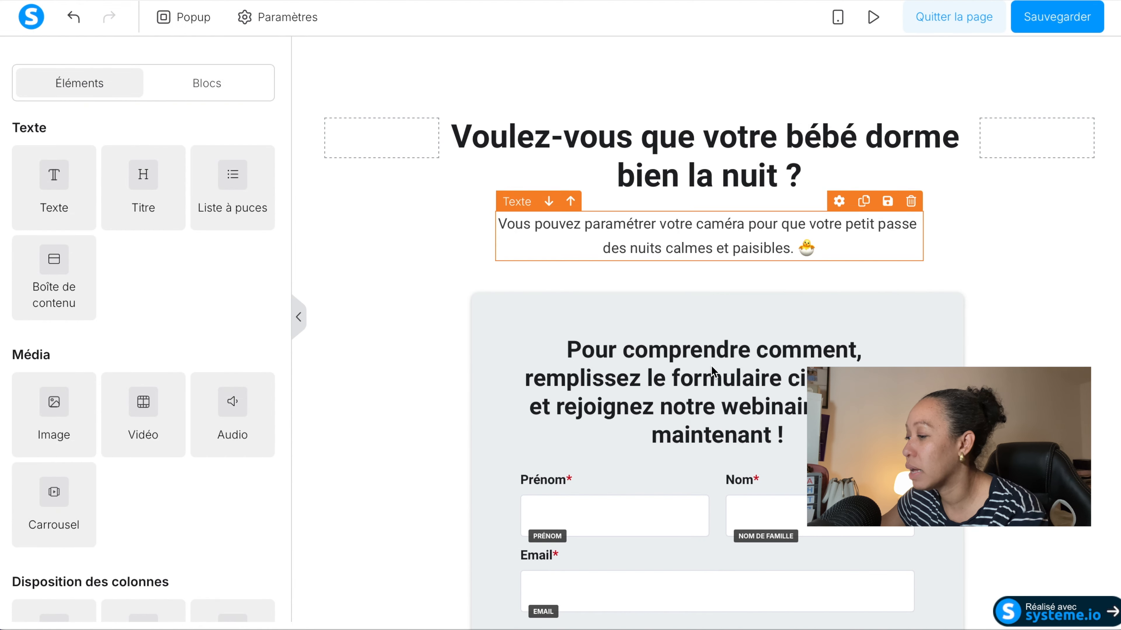
Delete the dark customer testimonial section below the sign-up form.
scroll(694, 273, down, 3)
scroll(694, 273, down, 8)
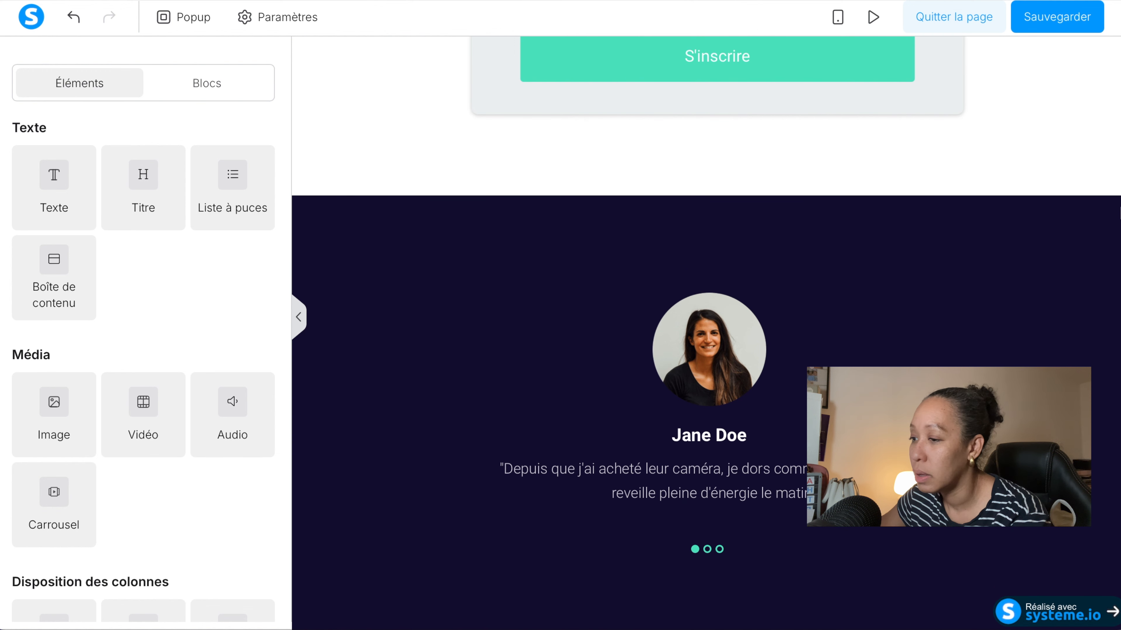
click(1115, 203)
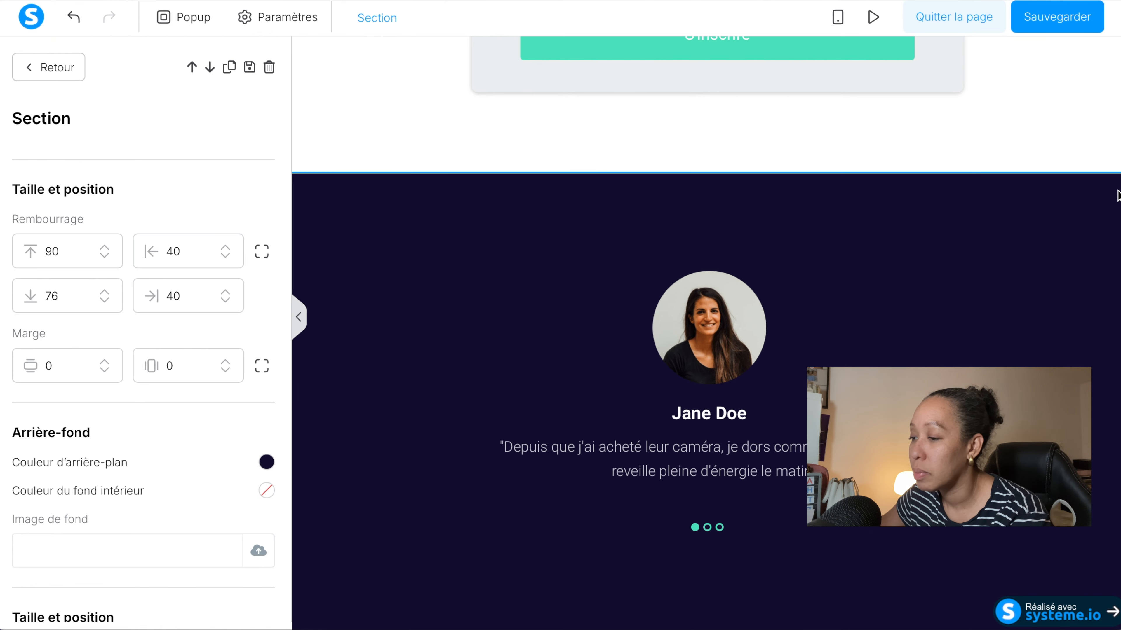
click(1114, 164)
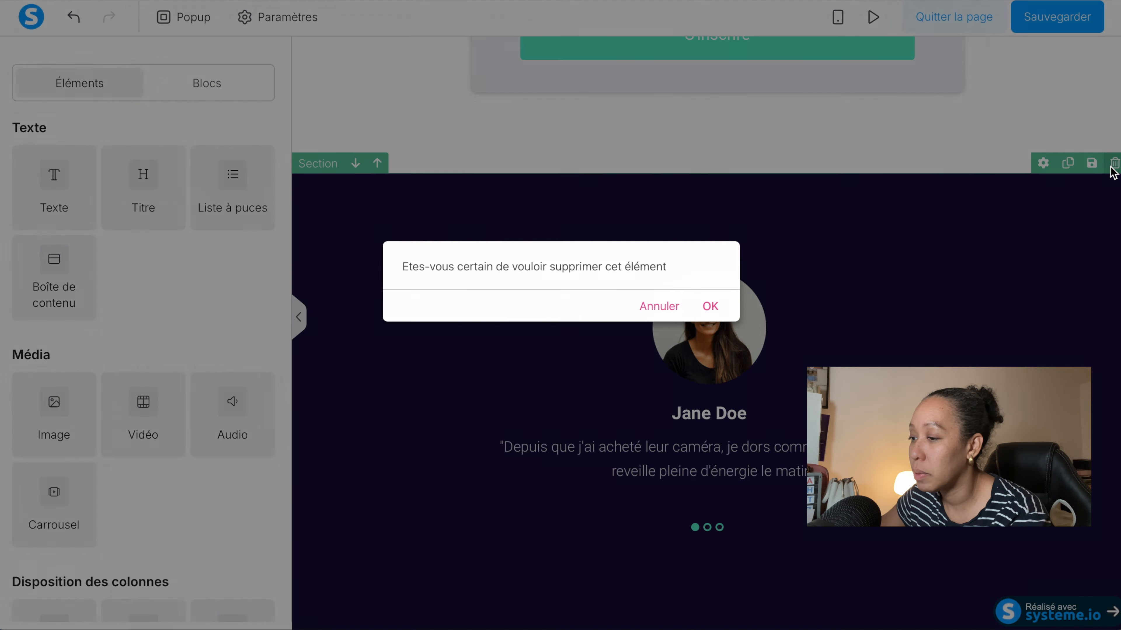
click(710, 307)
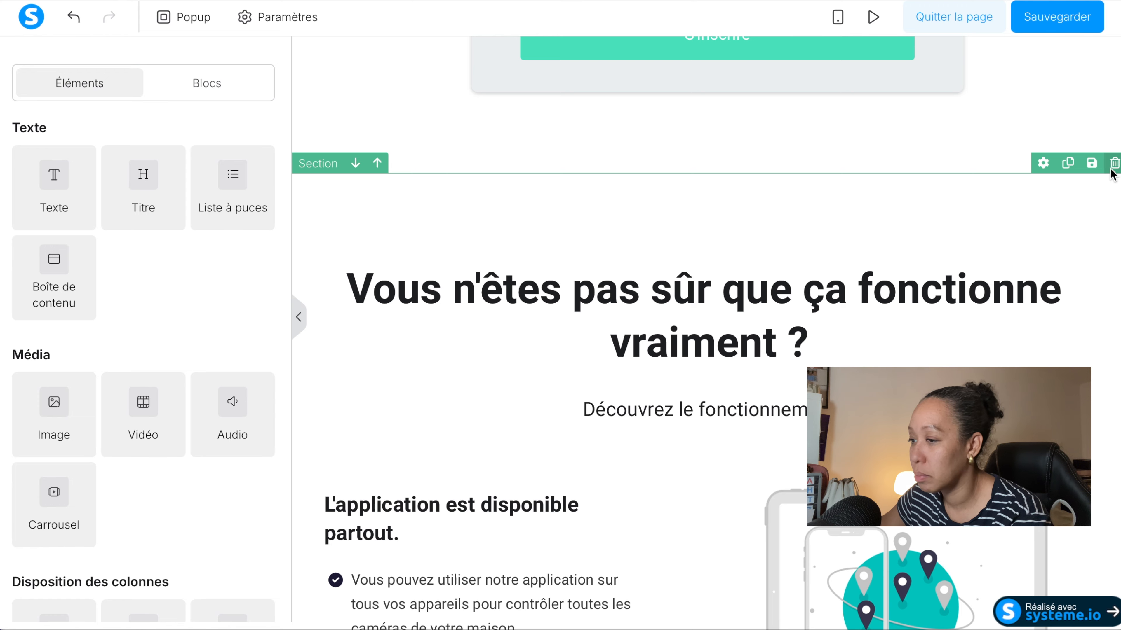
Delete the "Vous n'êtes pas sûr que ça fonctionne vraiment ?" section and the dark "Commandez maintenant" section below the form.
click(1112, 167)
click(711, 307)
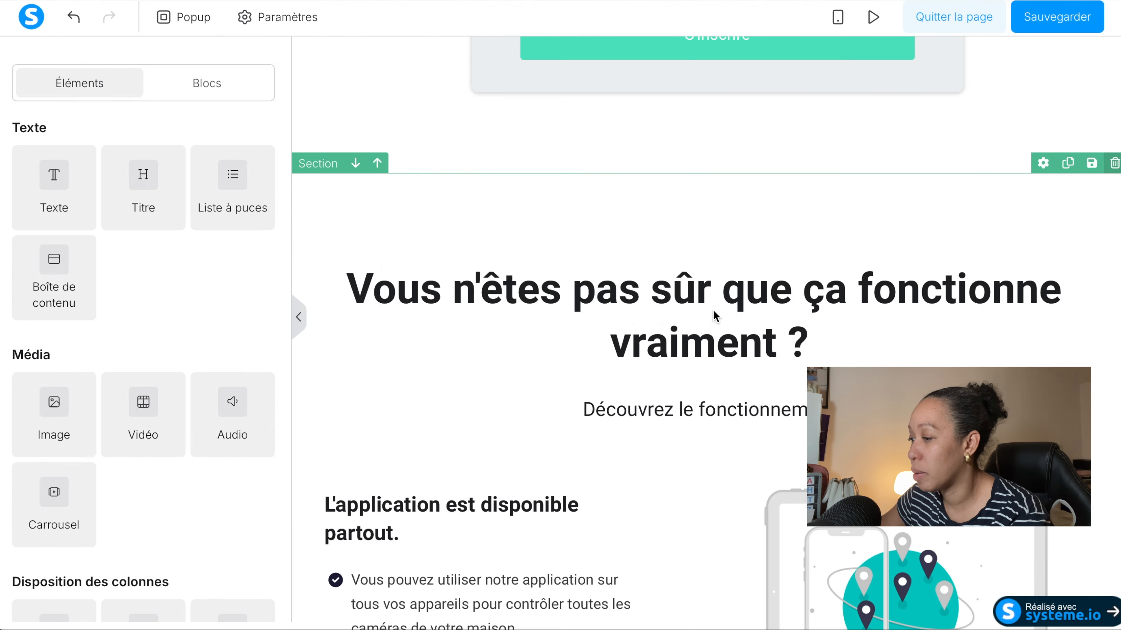
click(1113, 165)
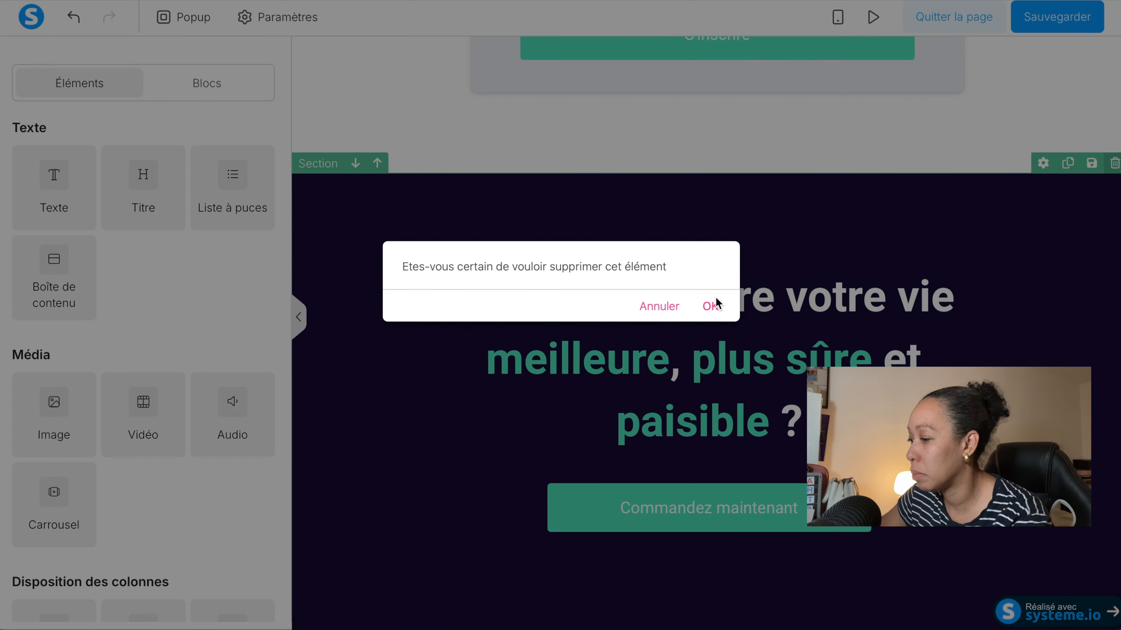
click(711, 306)
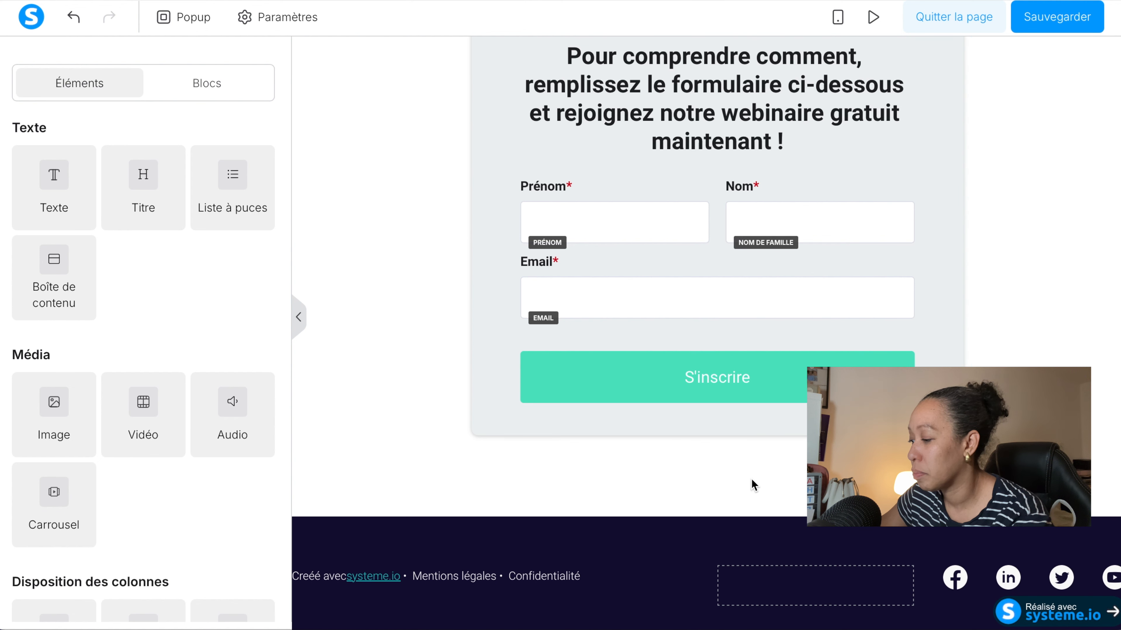
Delete the dark footer section containing the legal links and social network icons.
click(1110, 531)
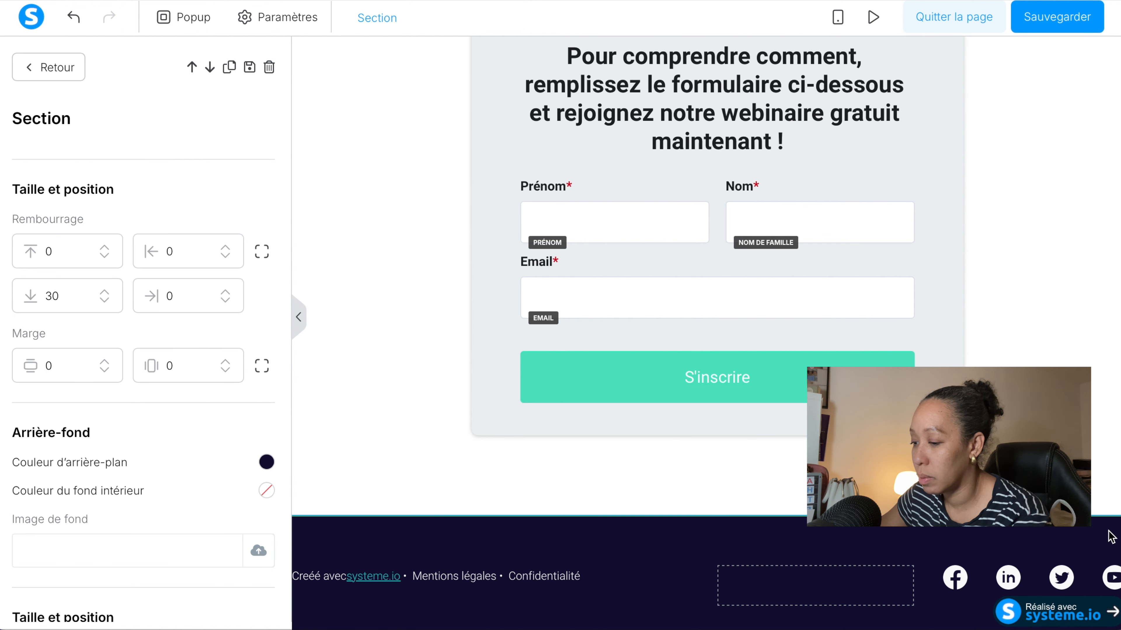
click(1109, 532)
click(1114, 507)
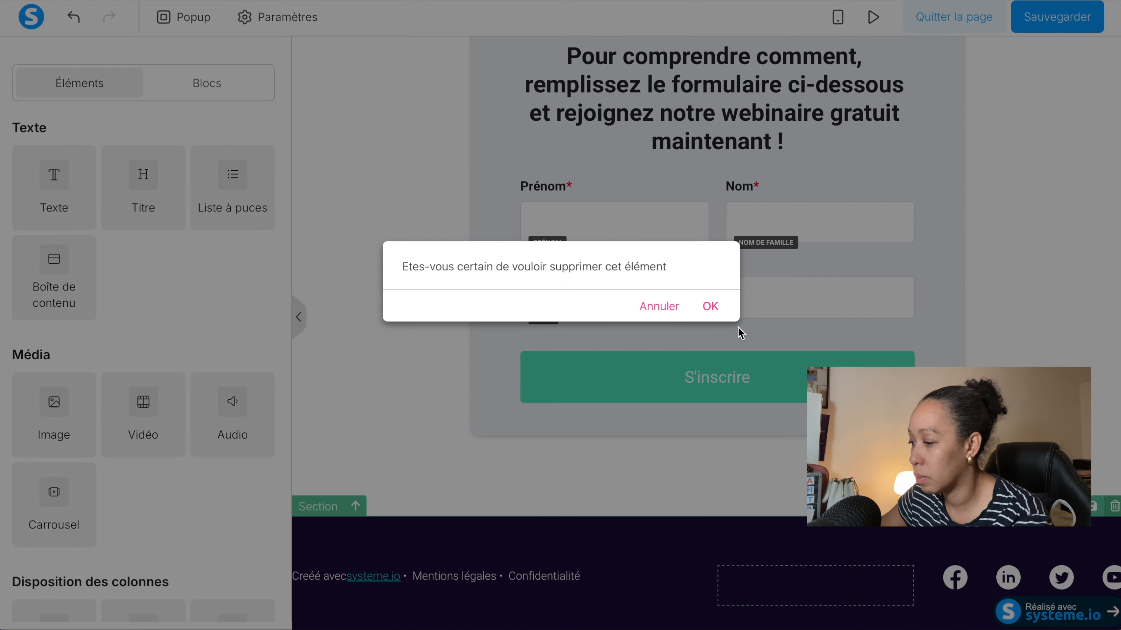
click(711, 307)
Replace the main title of the page with "Liste d'attente".
scroll(661, 309, up, 4)
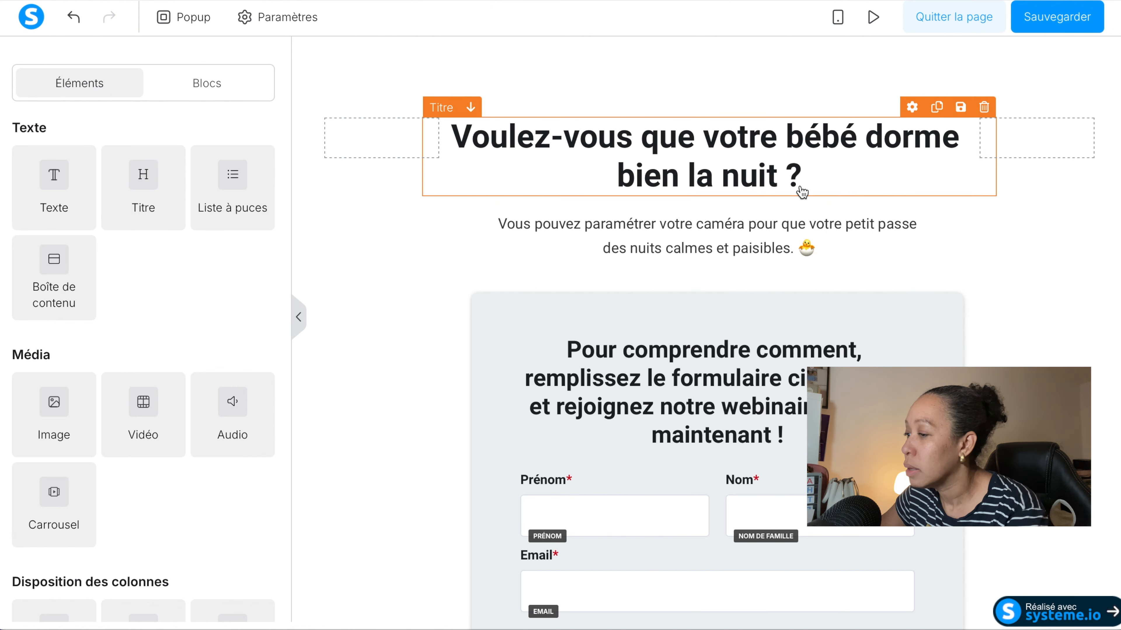
click(776, 167)
triple_click(776, 168)
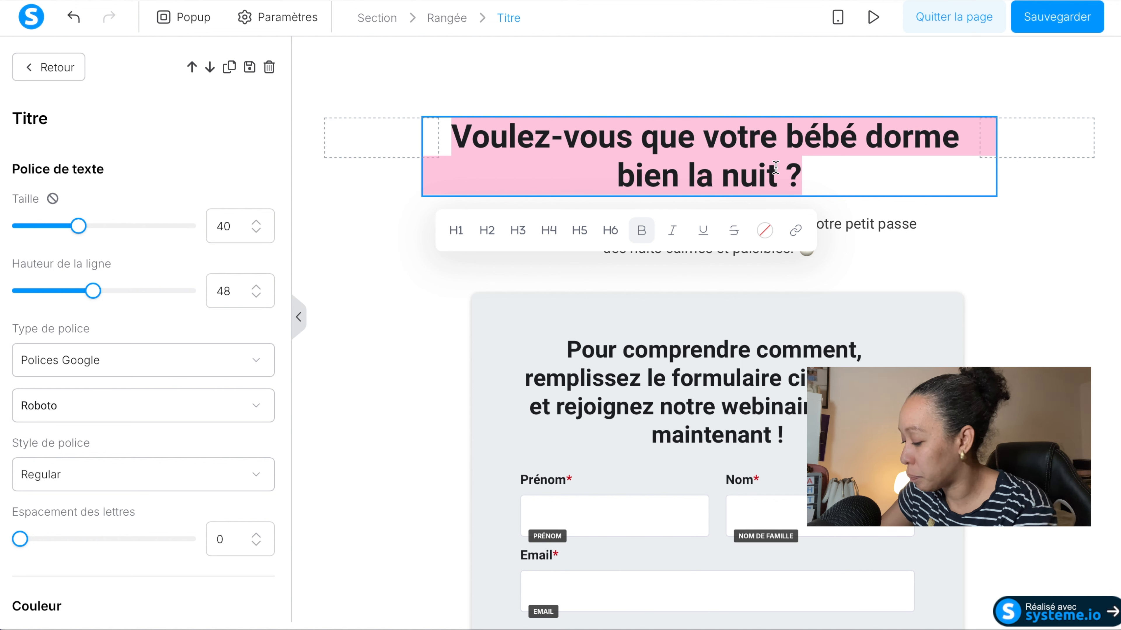
text(L)
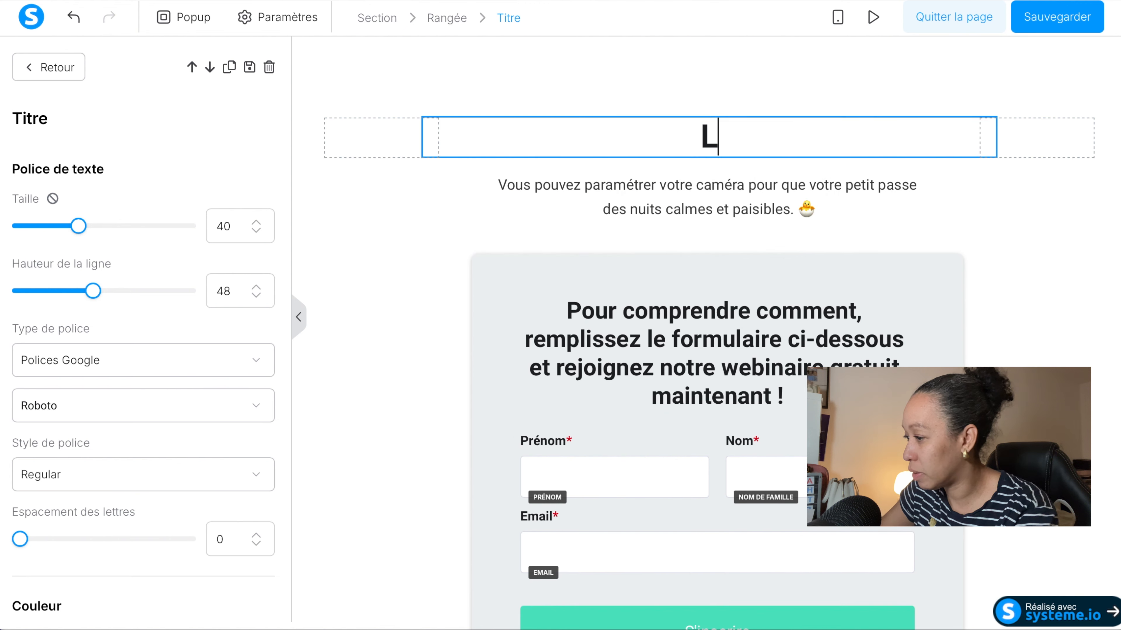
text(iste)
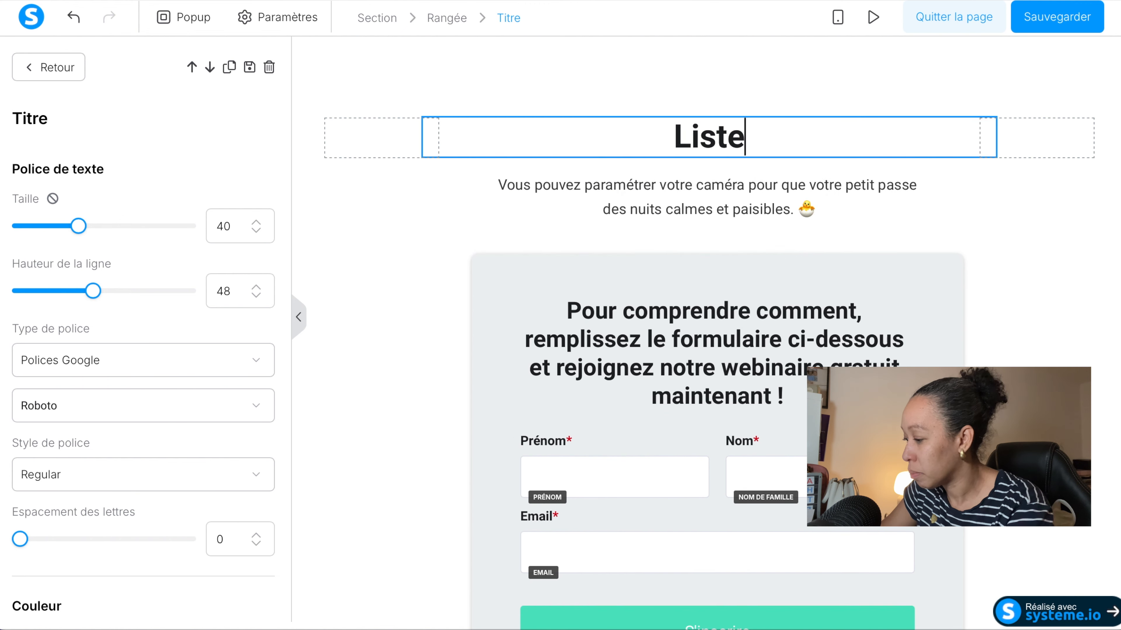
text( d'attente)
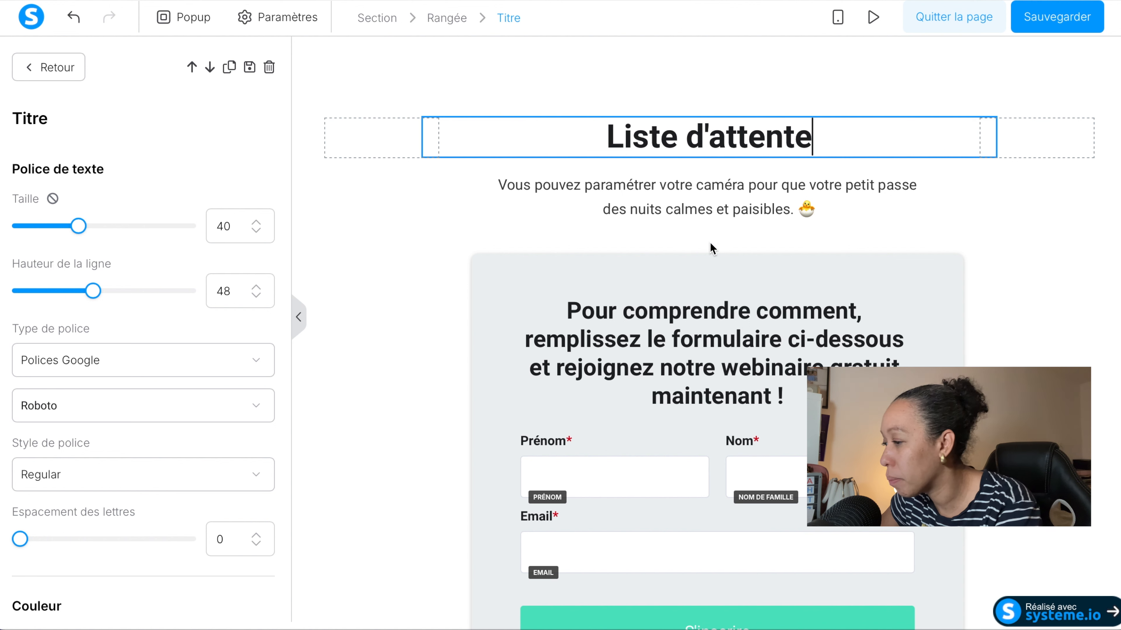
Replace the paragraph under the title with "Inscris toi à la liste d'attente pour être informé en avant première de la prochaine date de l'atelier".
click(715, 194)
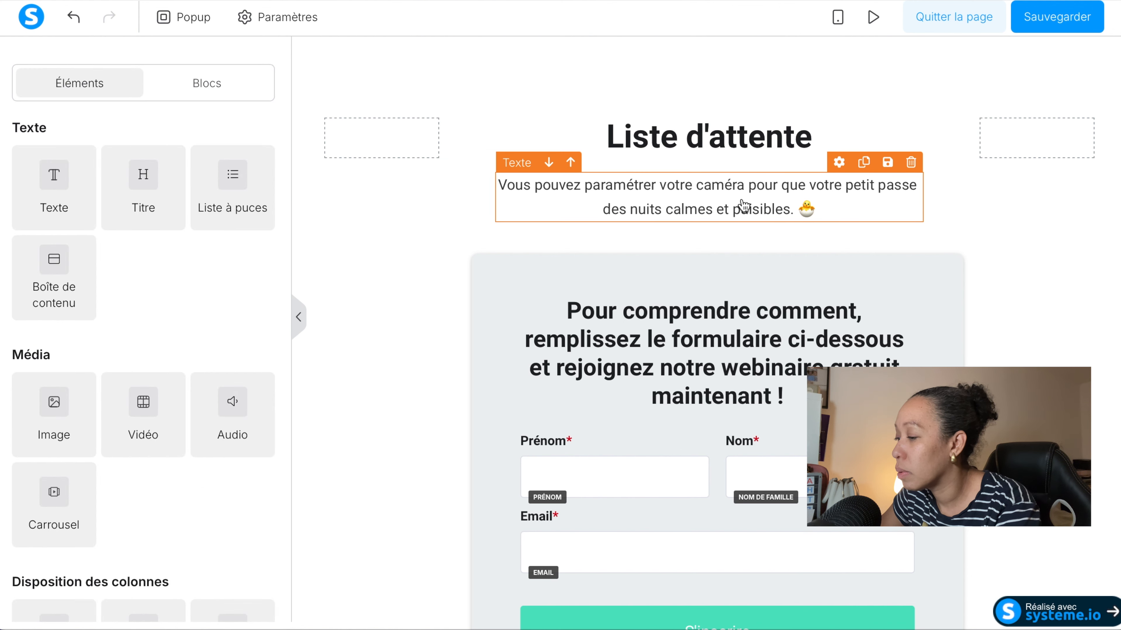
click(792, 204)
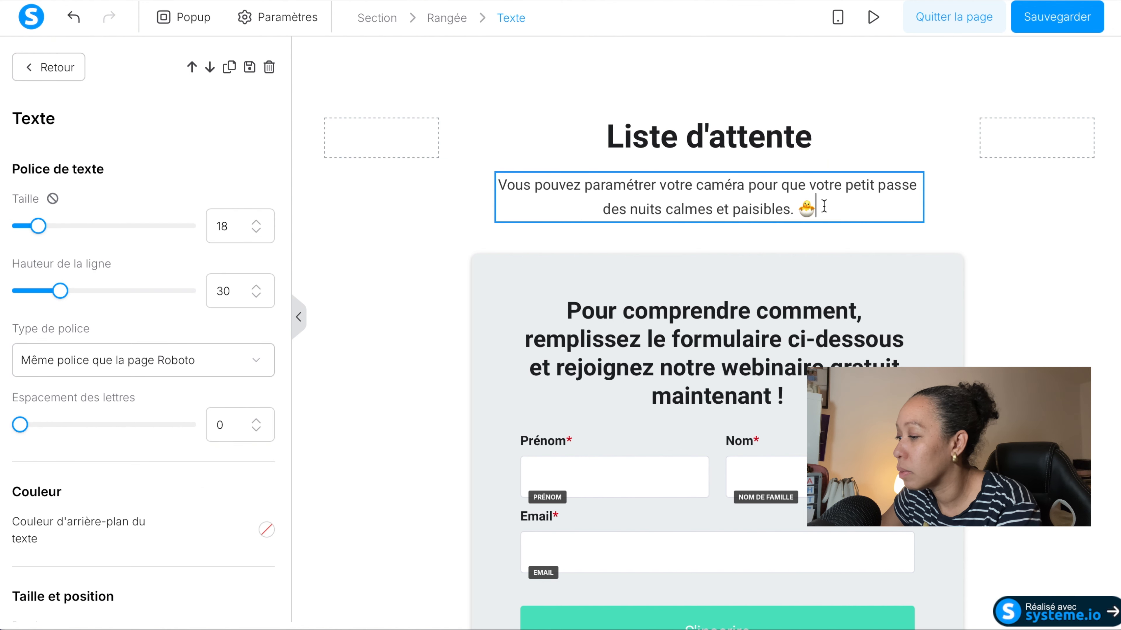
key(ctrl+a)
key(BackSpace)
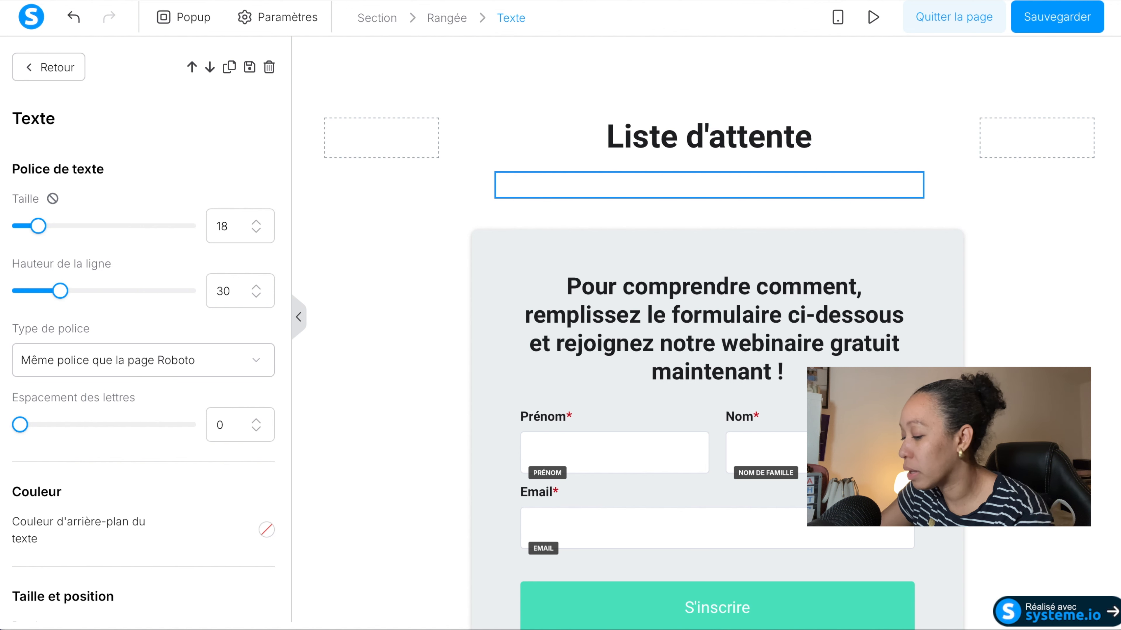
key(ctrl+z)
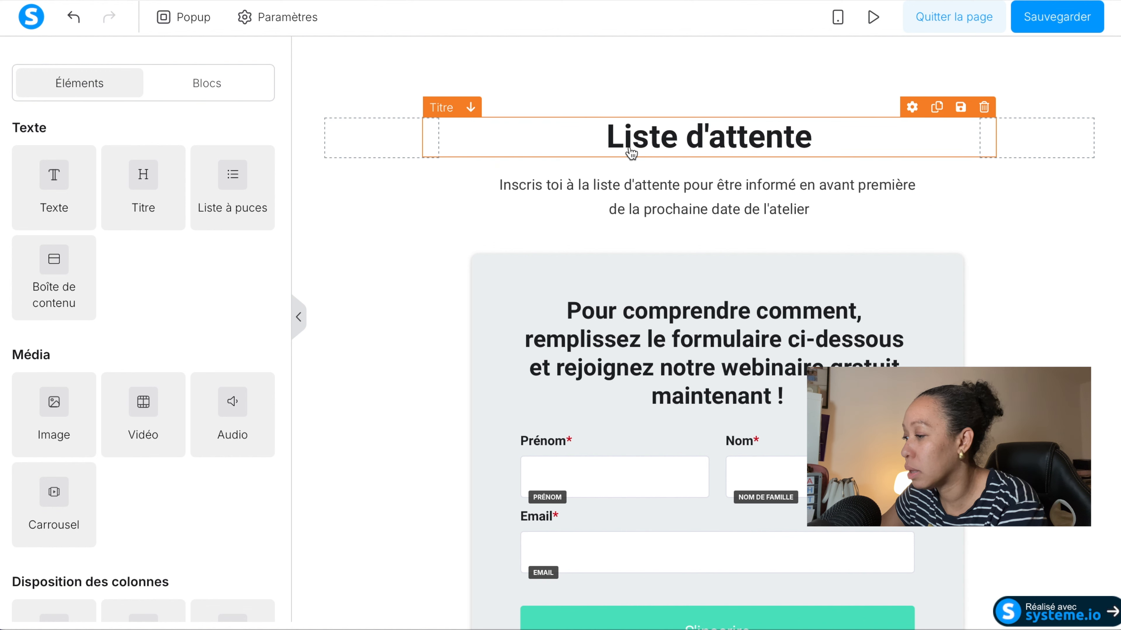
Delete the "Pour comprendre comment..." title inside the sign-up form box.
scroll(533, 286, down, 3)
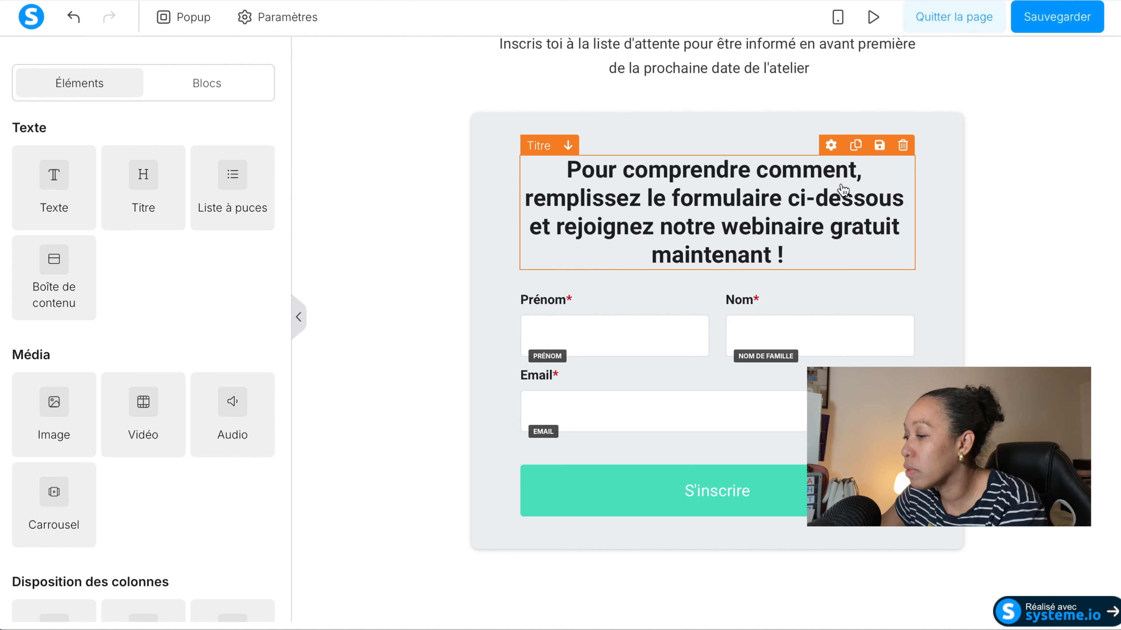
click(902, 145)
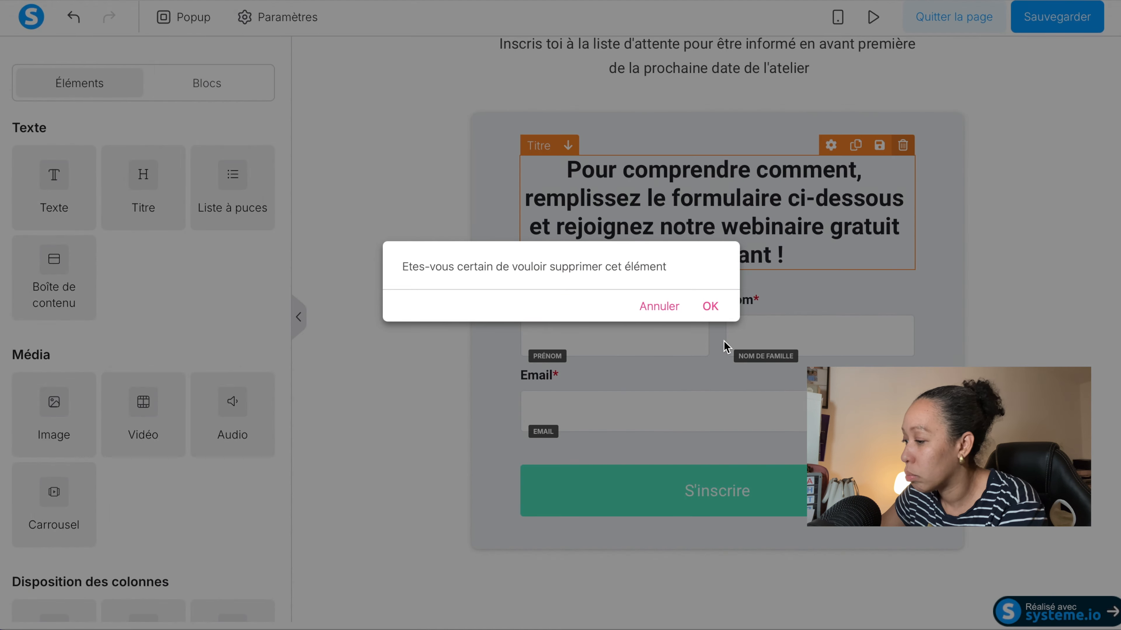
click(713, 306)
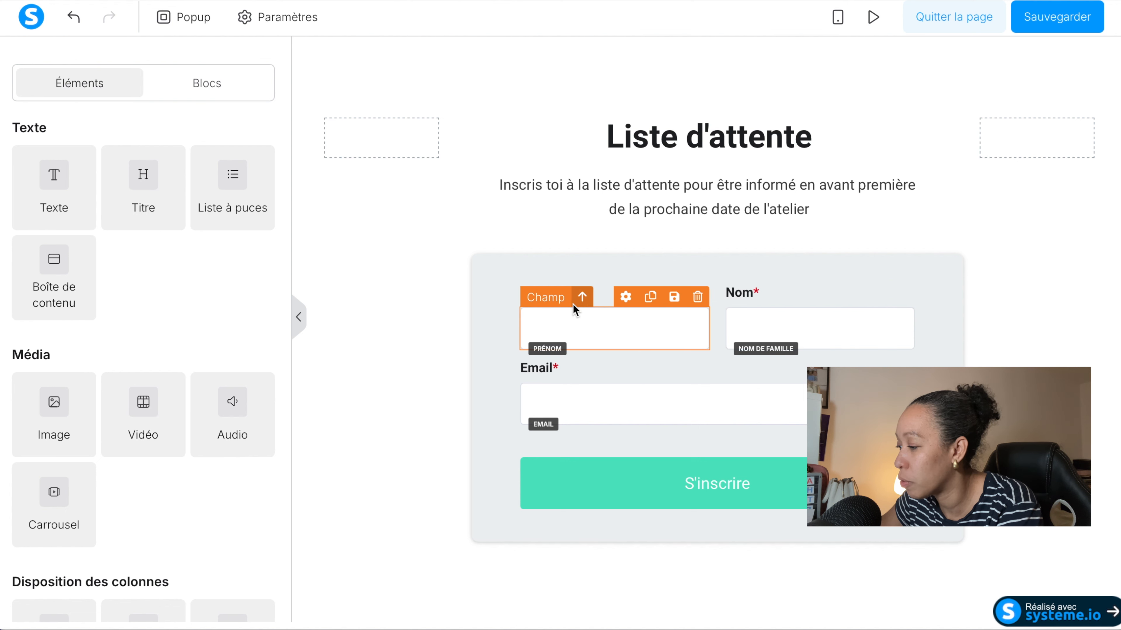
Move the Prénom field and its label out of the two-column row to just above the Email label.
drag(572, 304, 592, 367)
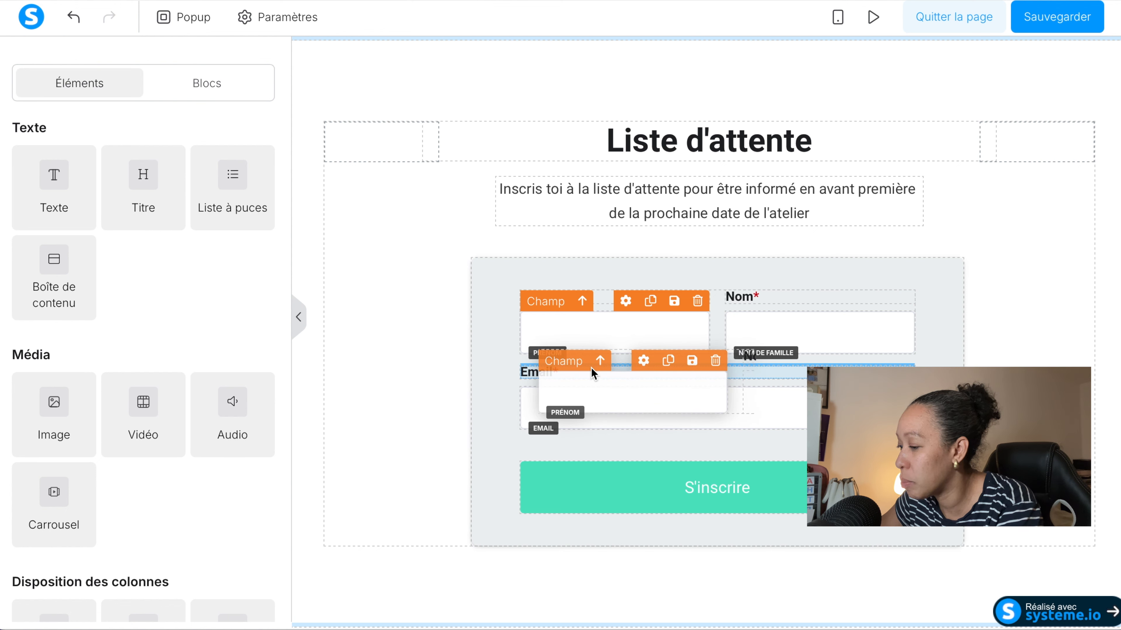
drag(590, 367, 591, 367)
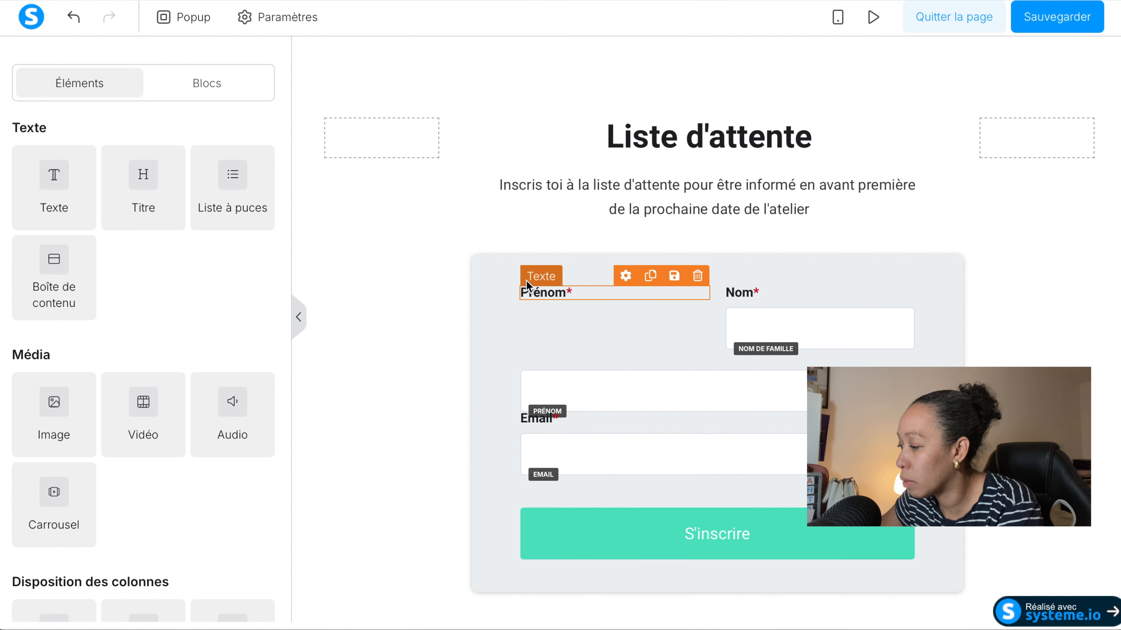
drag(527, 280, 543, 380)
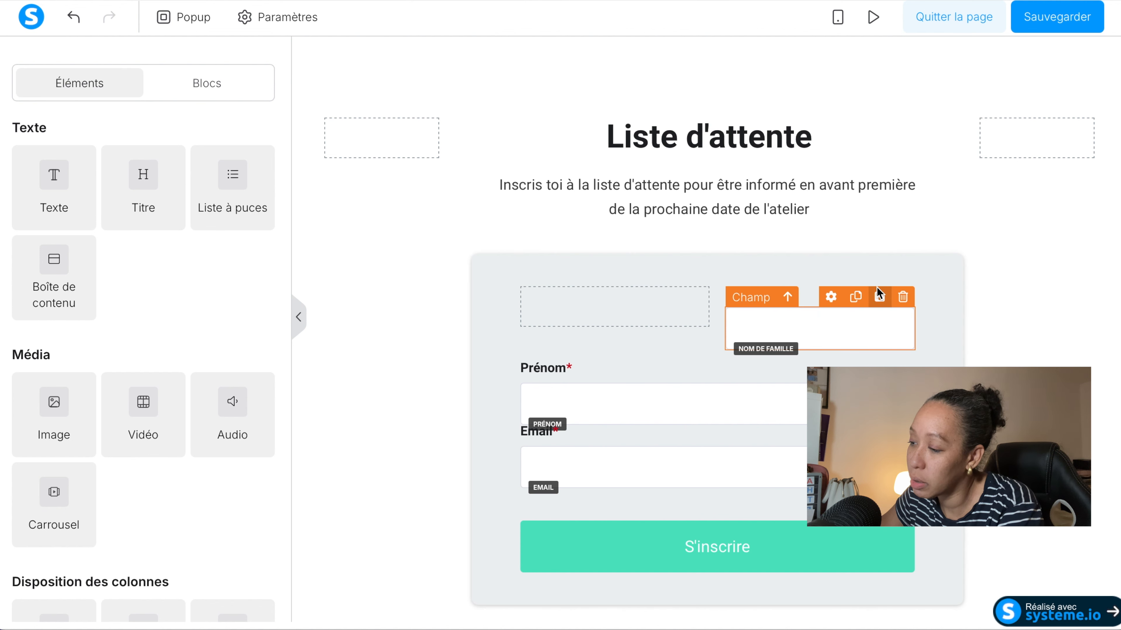
Delete the two-column row containing the Nom label and last-name field from the sign-up form.
click(700, 312)
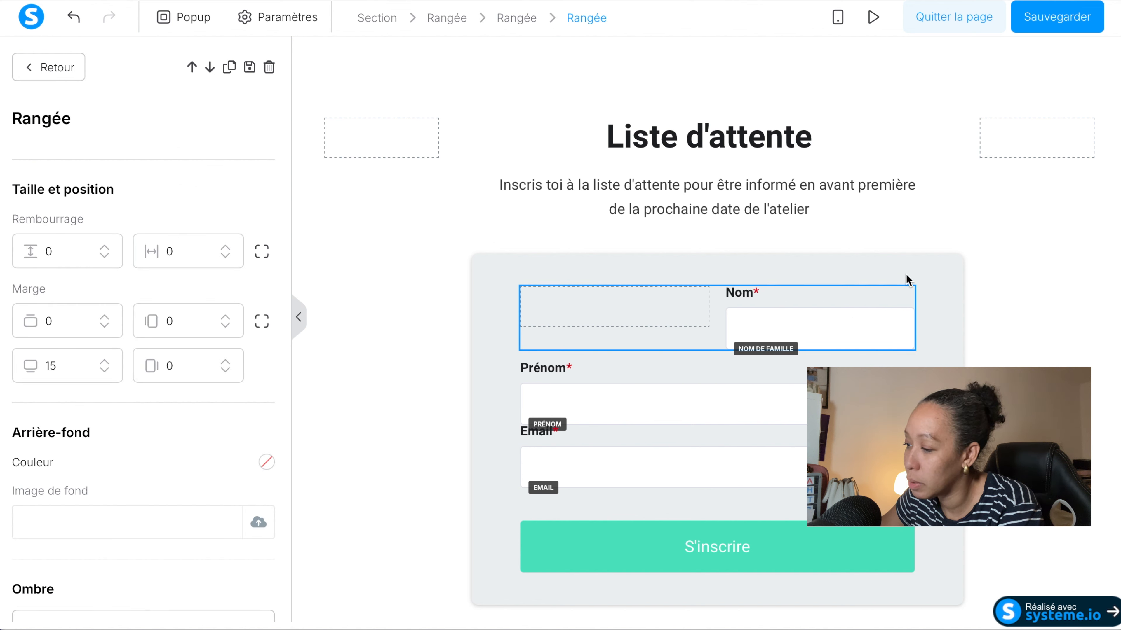
click(909, 286)
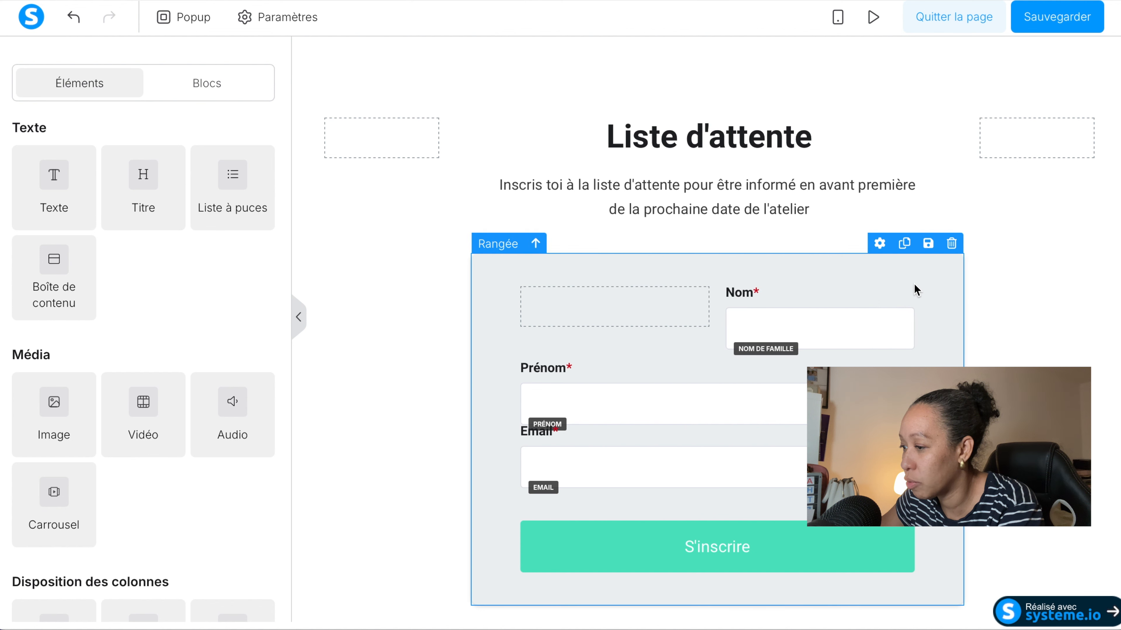
click(917, 311)
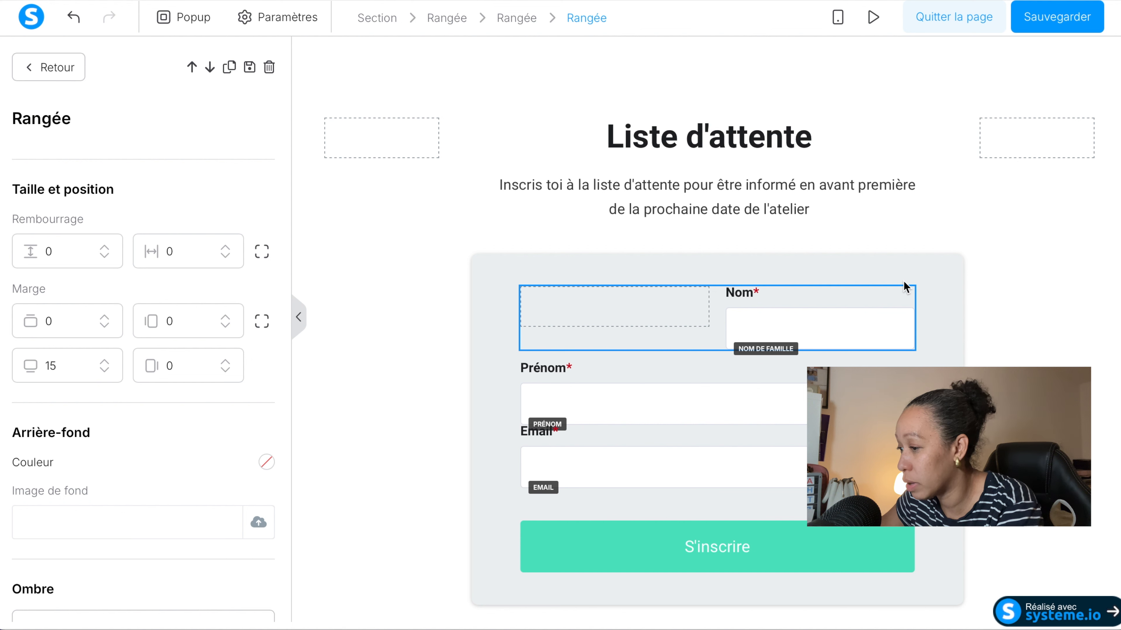
click(523, 288)
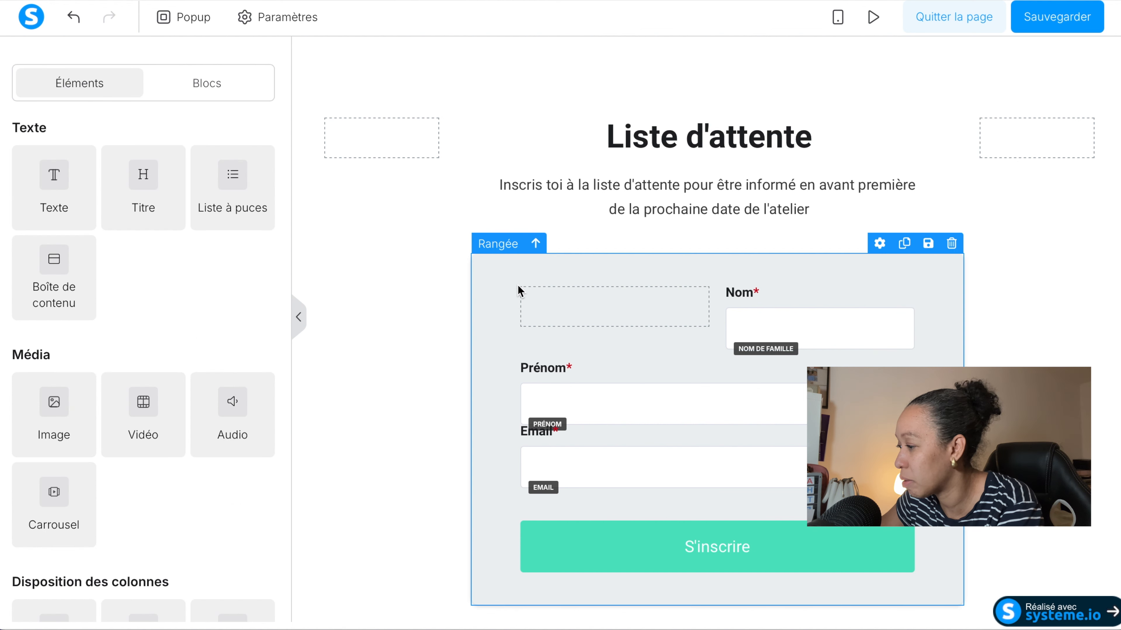
click(527, 289)
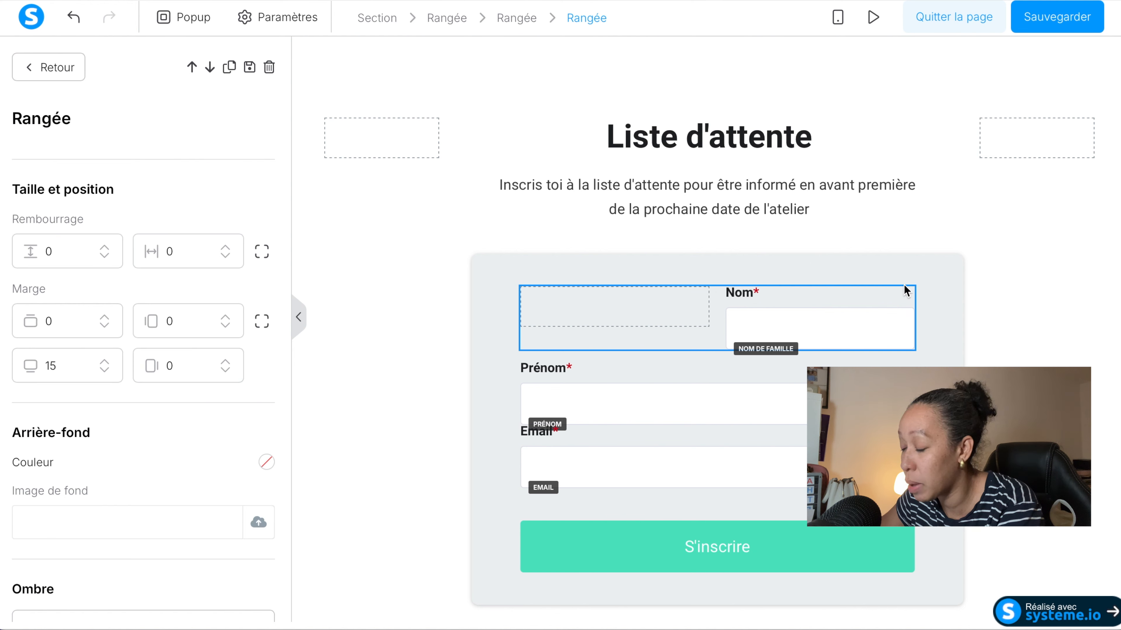
click(913, 292)
mouse_move(900, 342)
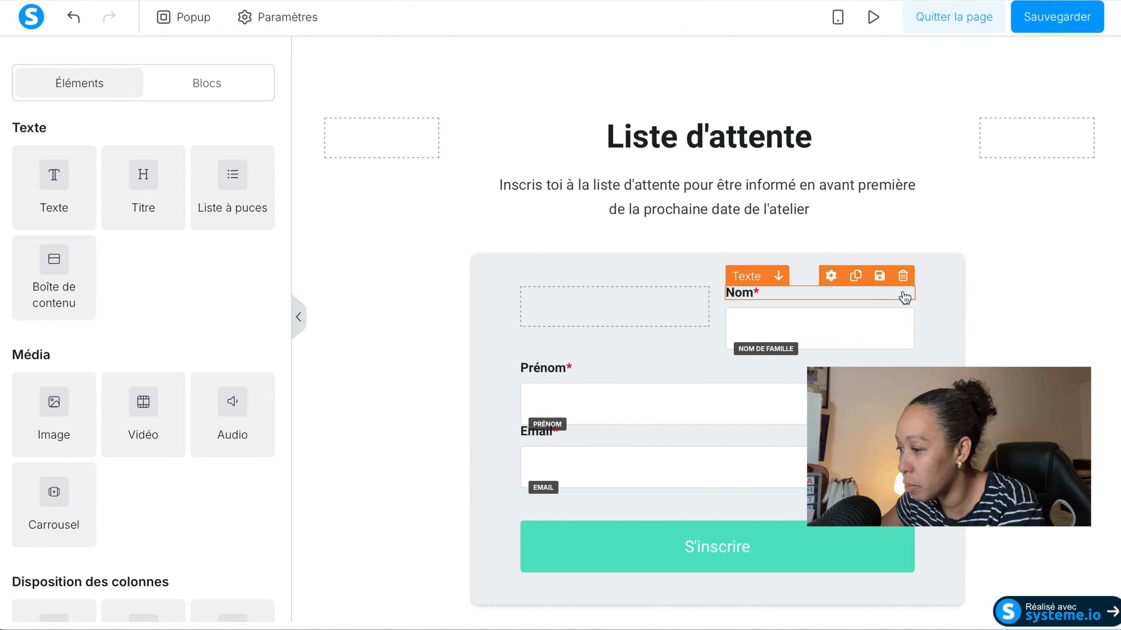
click(902, 277)
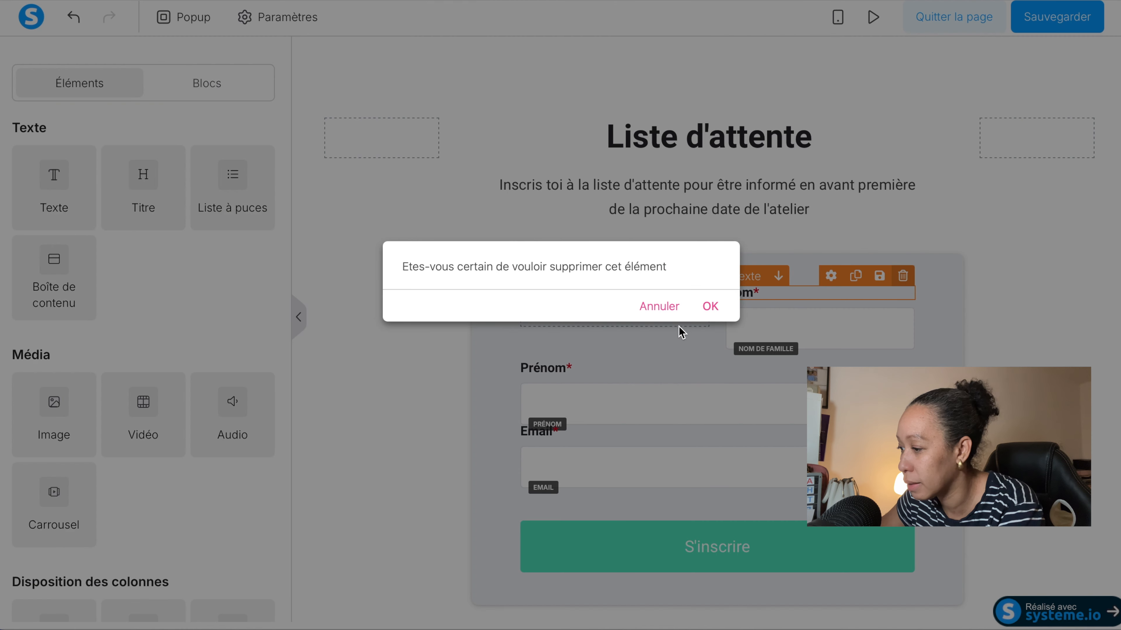
click(709, 309)
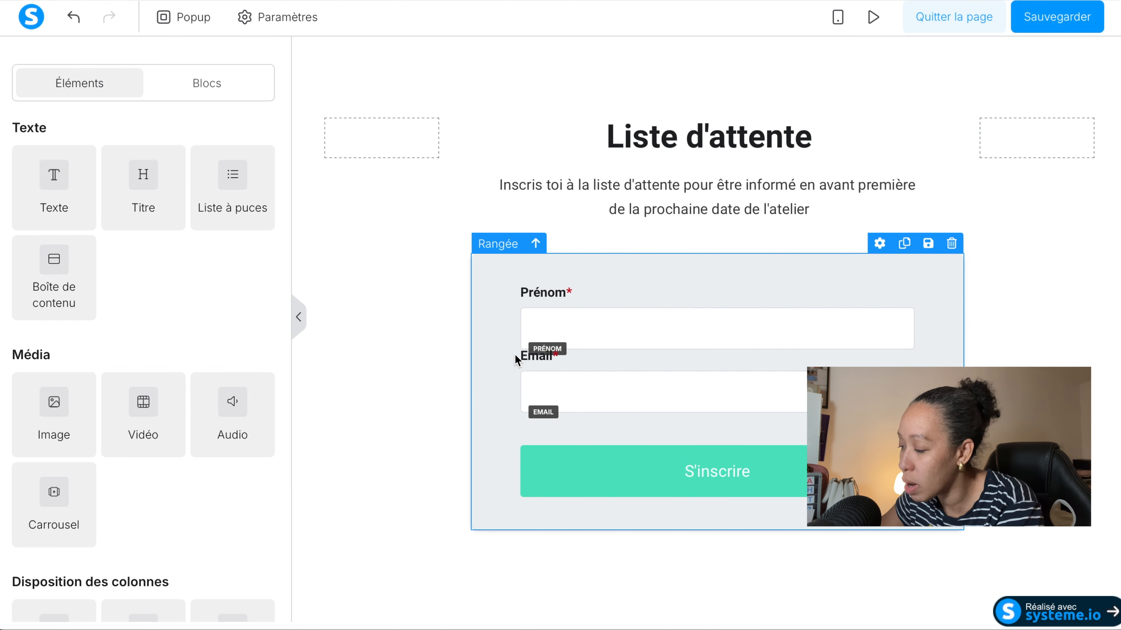
Add an empty line before the Email label in the sign-up form.
click(525, 361)
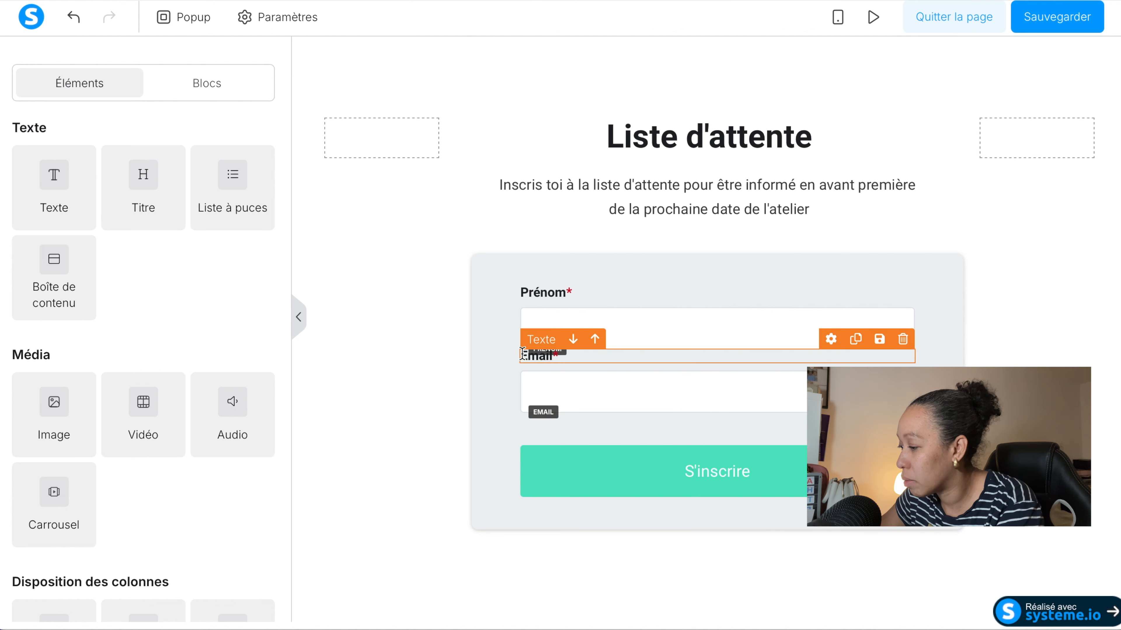
click(523, 355)
click(523, 354)
key(Return)
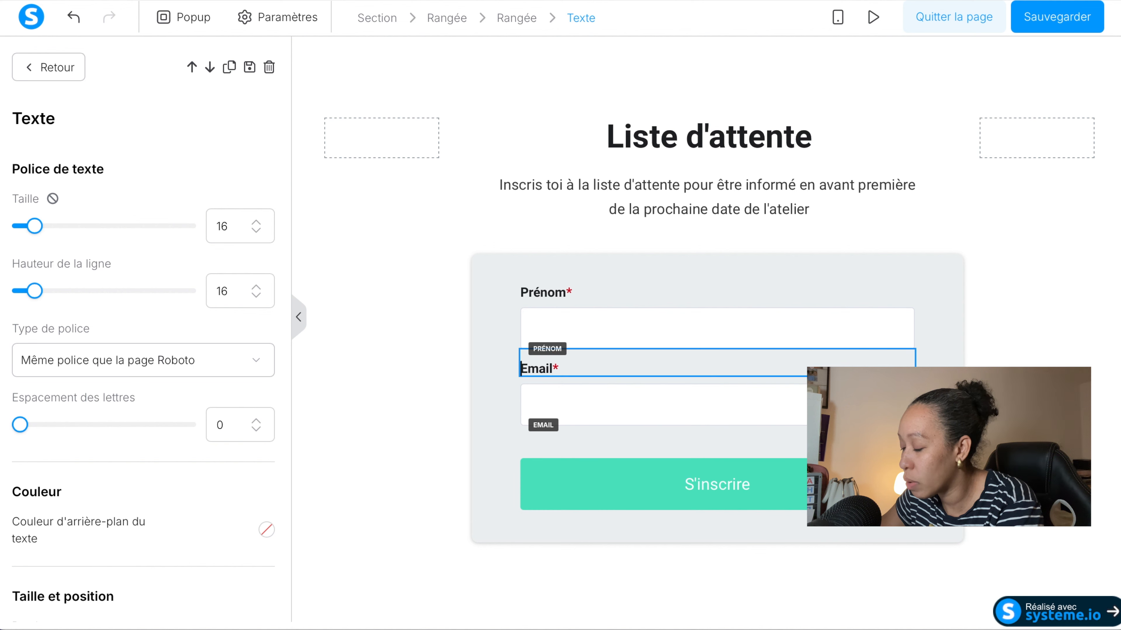
click(422, 349)
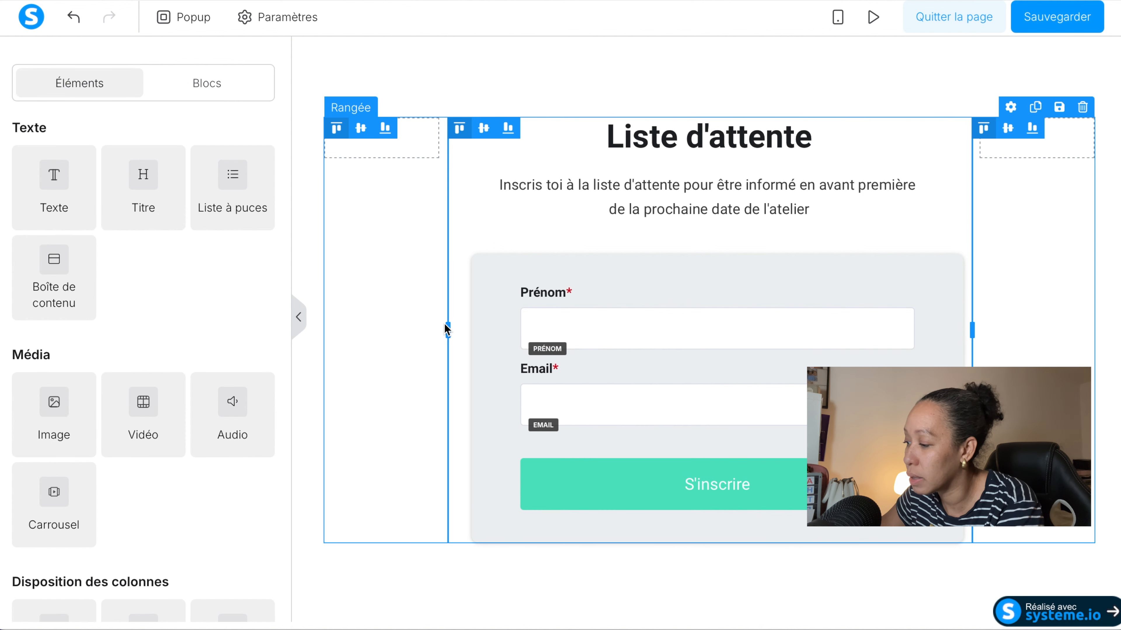
Set the top margin of the Email label to 15 to space it from the Prénom field.
click(525, 366)
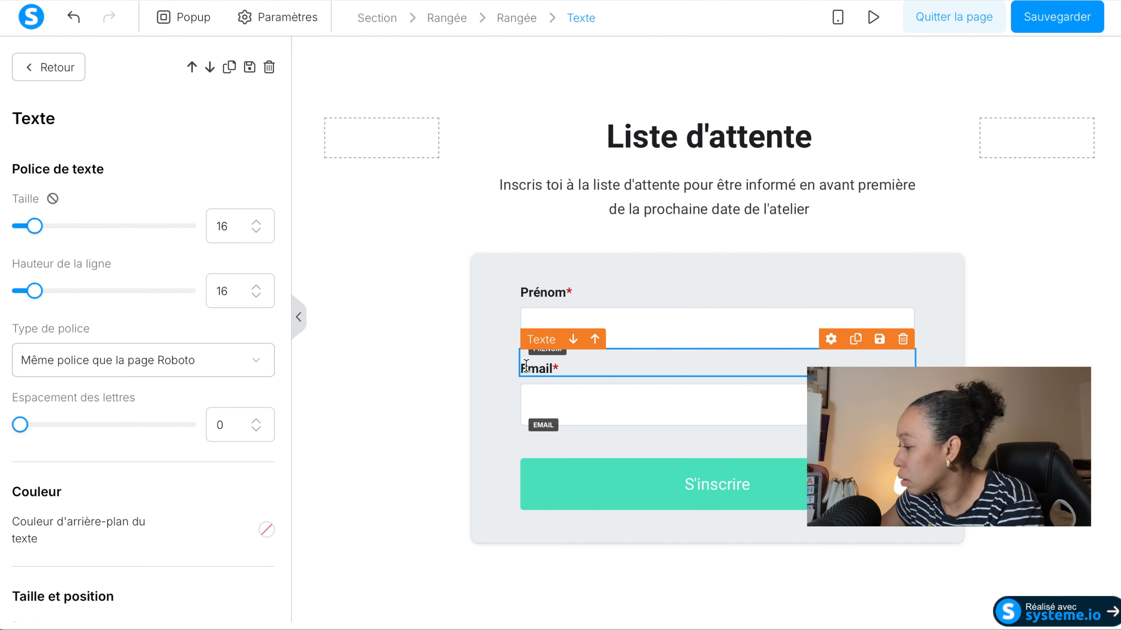
scroll(51, 463, down, 5)
scroll(51, 463, down, 2)
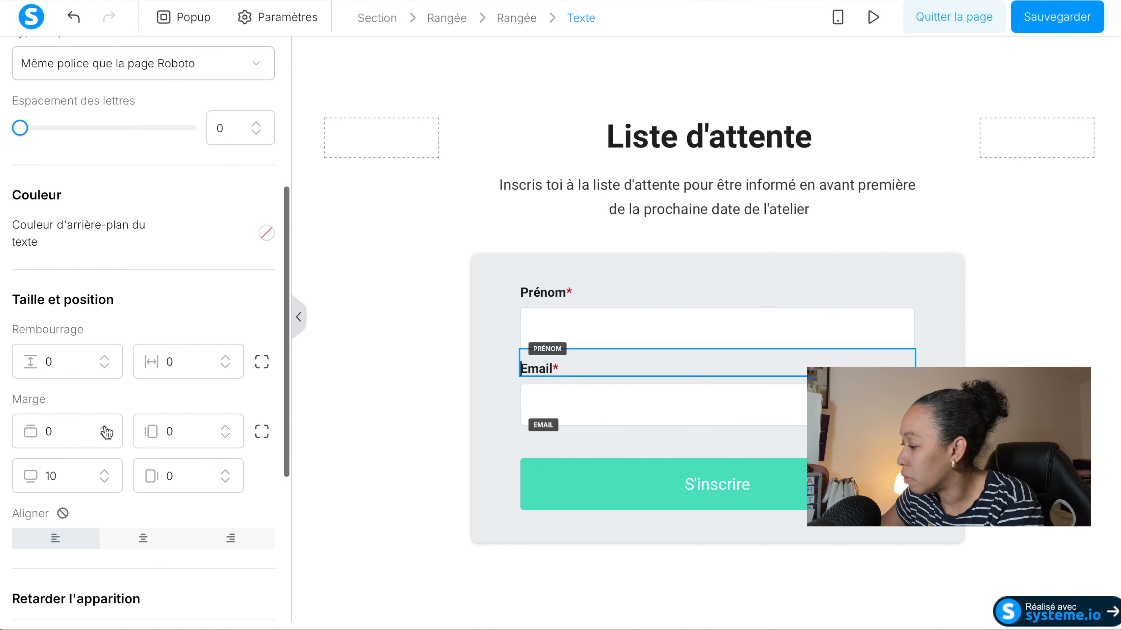
click(104, 428)
click(104, 428)
click(104, 428)
click(104, 429)
click(105, 428)
click(105, 428)
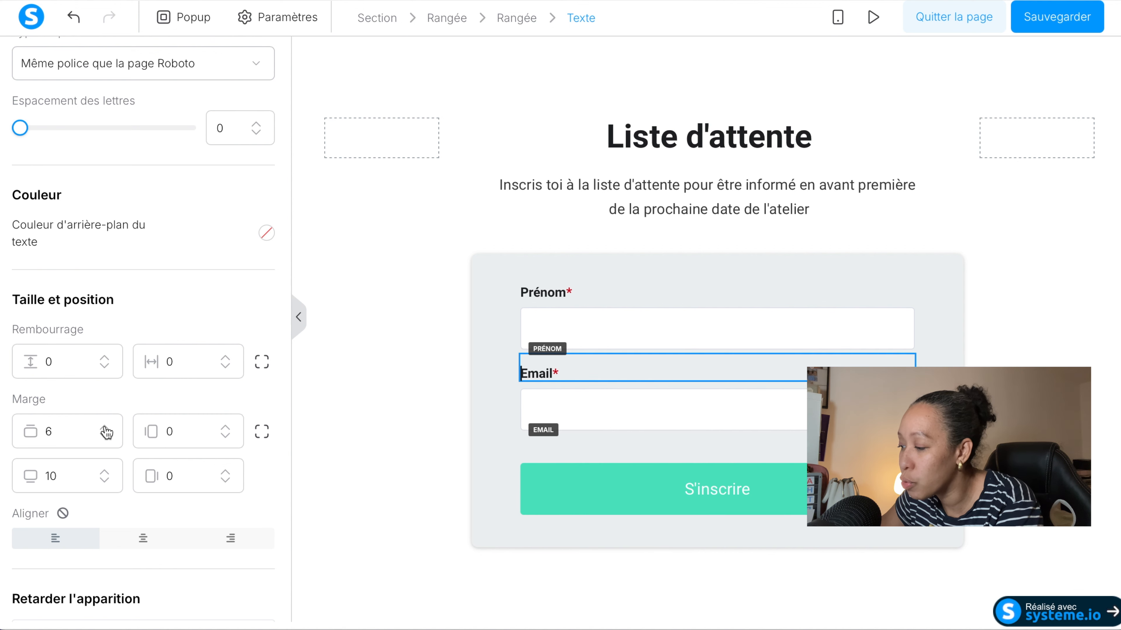
key(BackSpace)
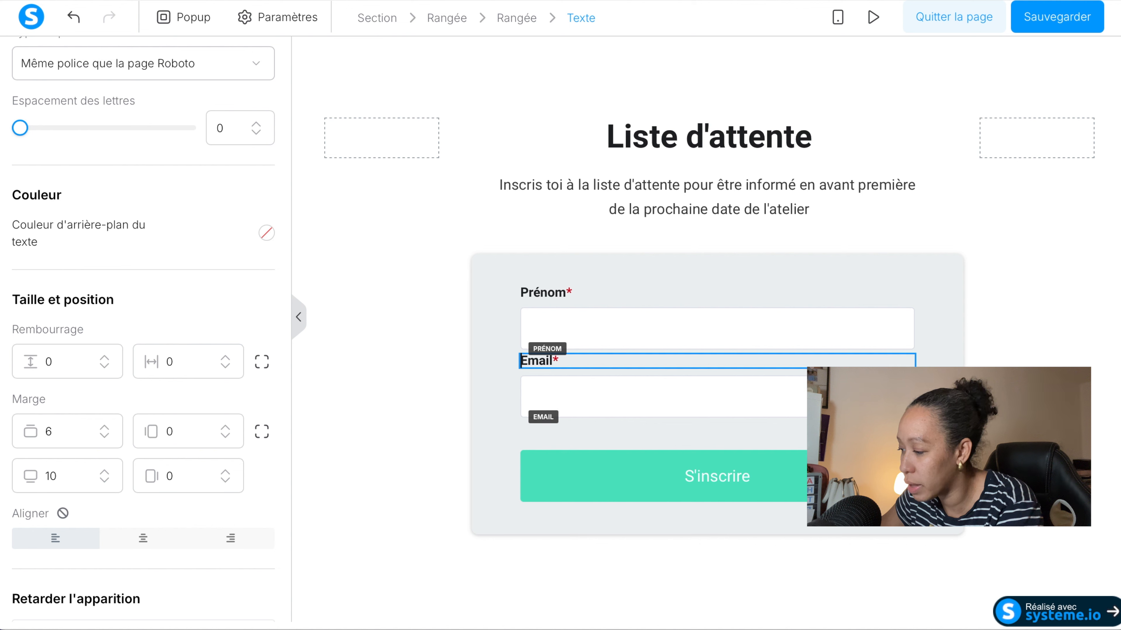
click(105, 428)
click(105, 428)
click(105, 428)
click(105, 428)
click(105, 428)
click(105, 428)
click(105, 428)
click(105, 428)
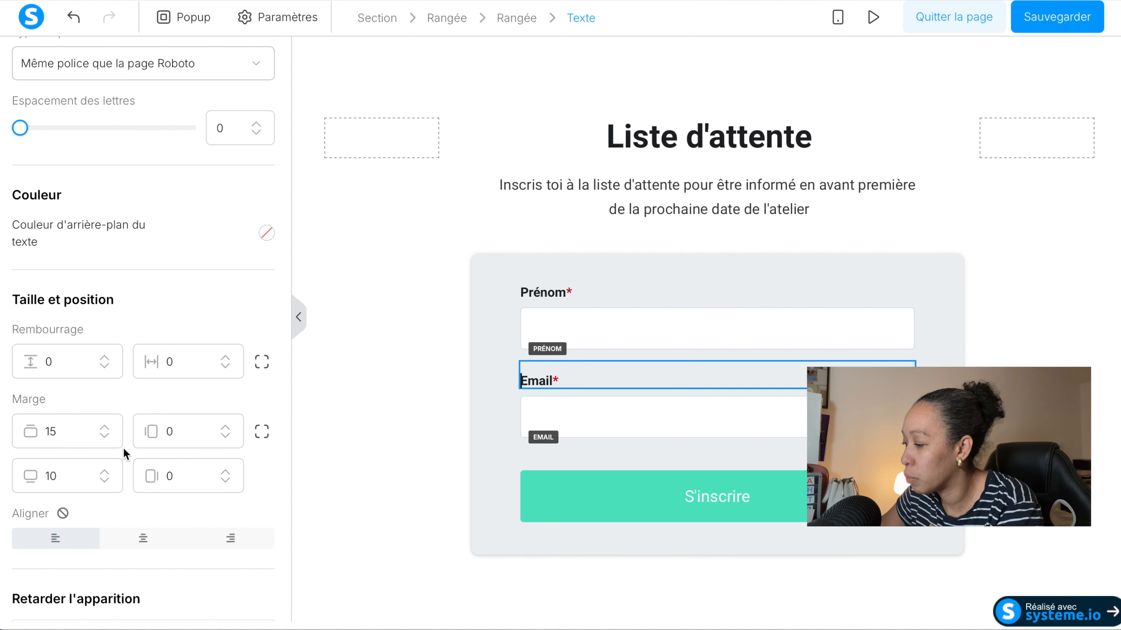
click(480, 380)
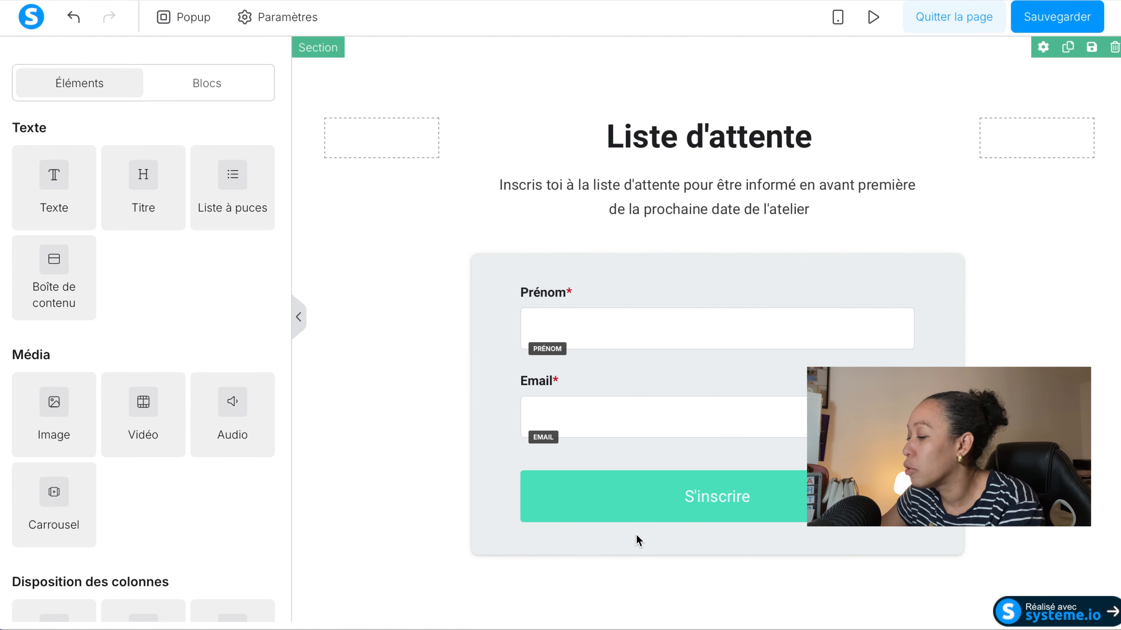
Change the background colour of the "S'inscrire" button to dark green.
click(623, 512)
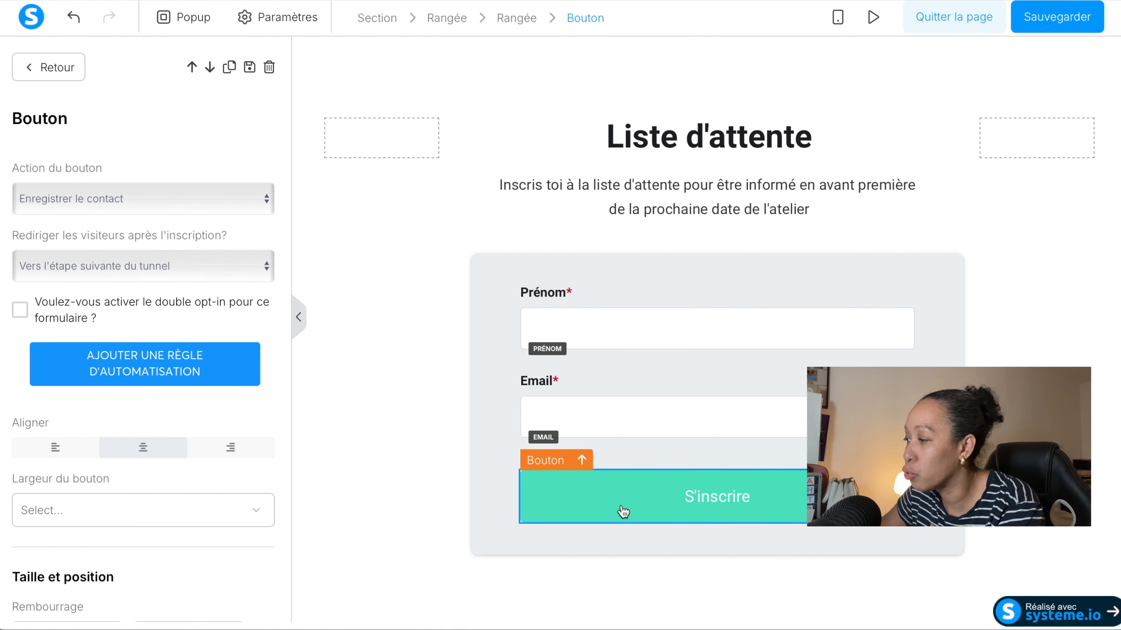
scroll(178, 518, down, 15)
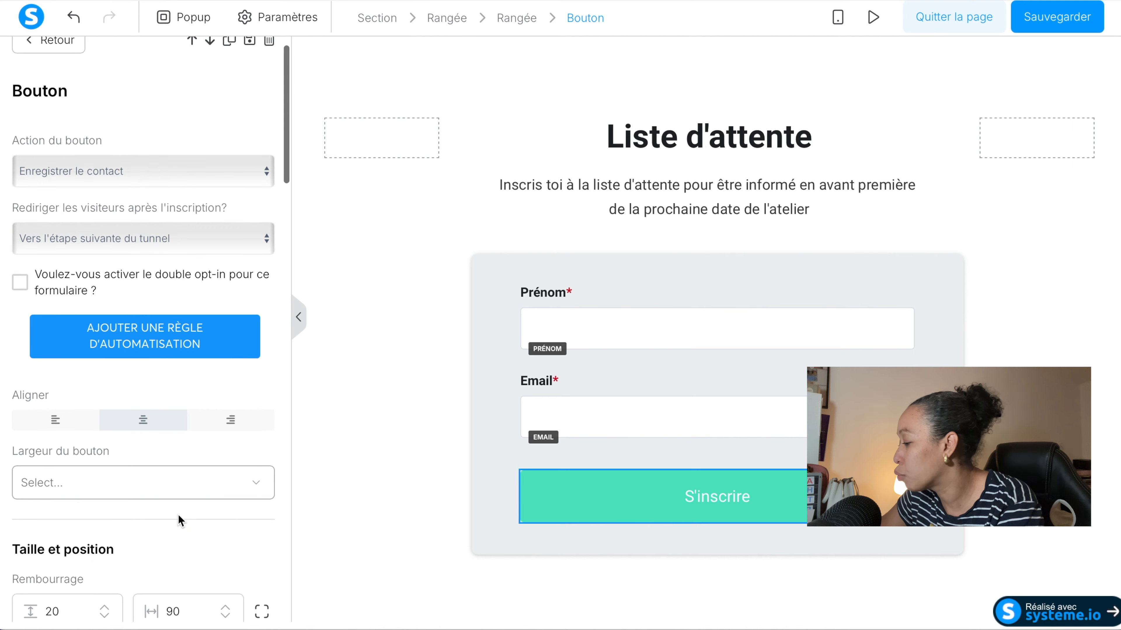
scroll(179, 519, down, 6)
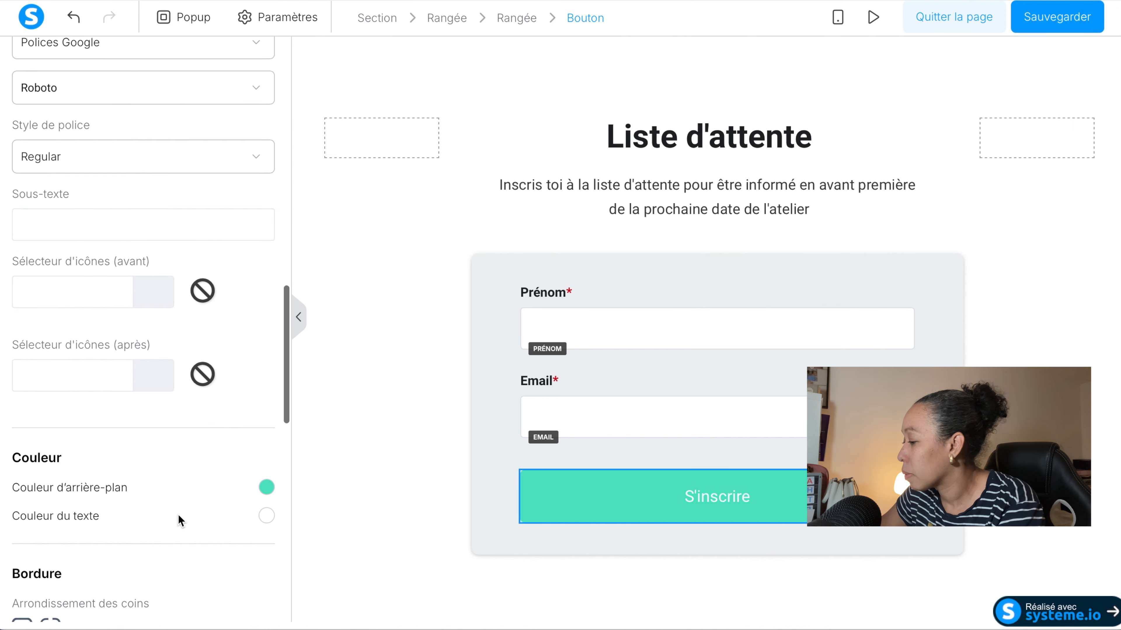
click(266, 378)
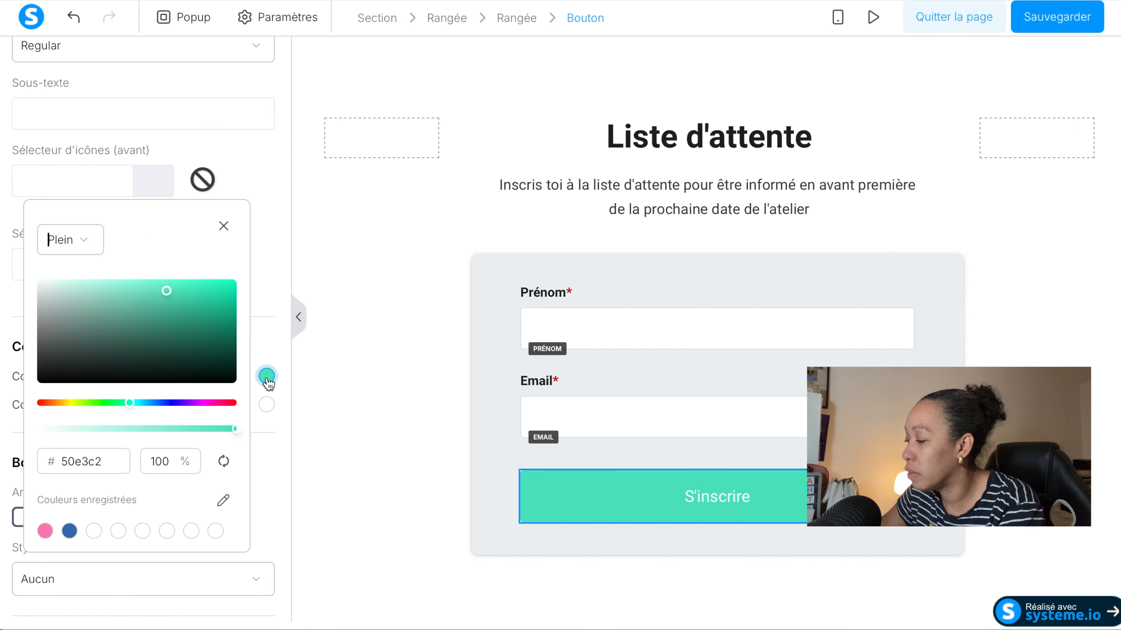
click(94, 320)
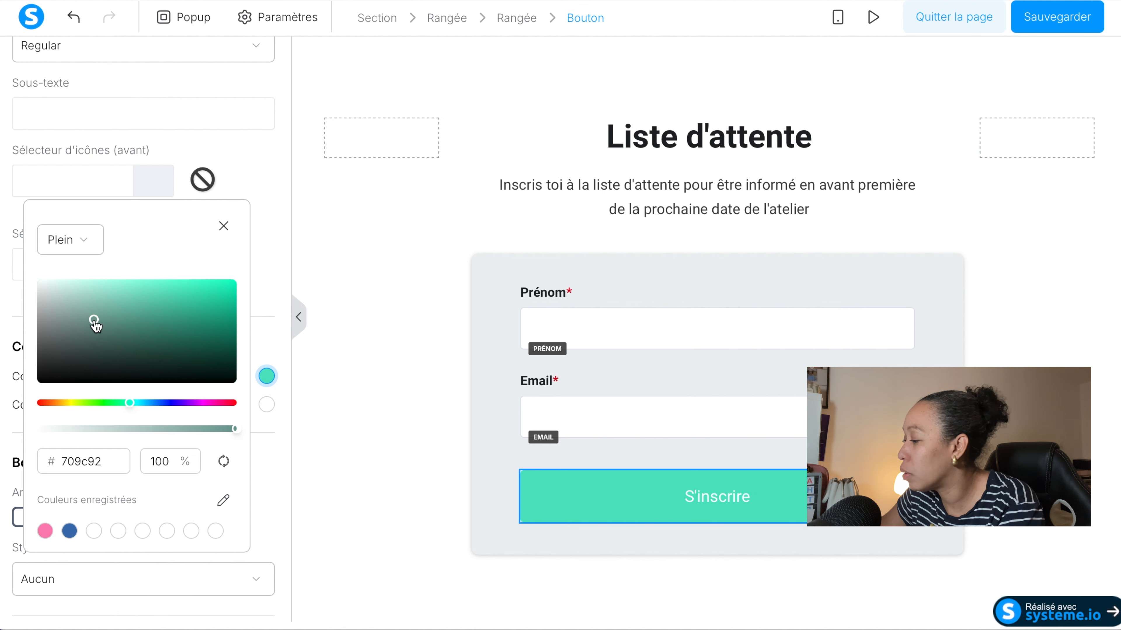
click(209, 346)
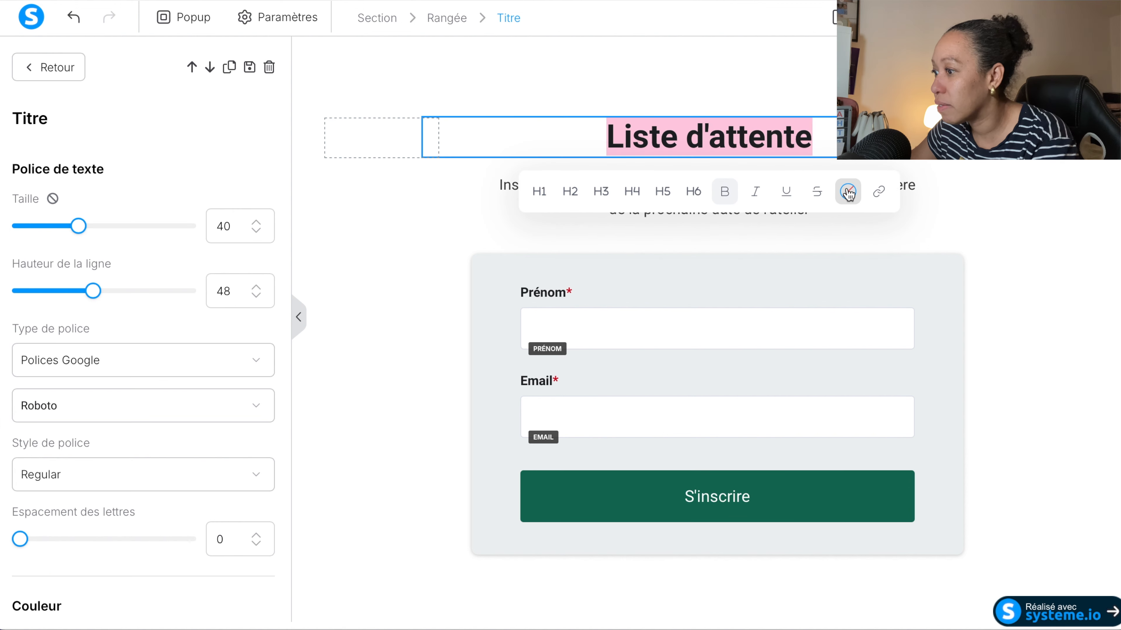
Change the text colour of the "Liste d'attente" title to red, hex cf3c3c.
click(848, 192)
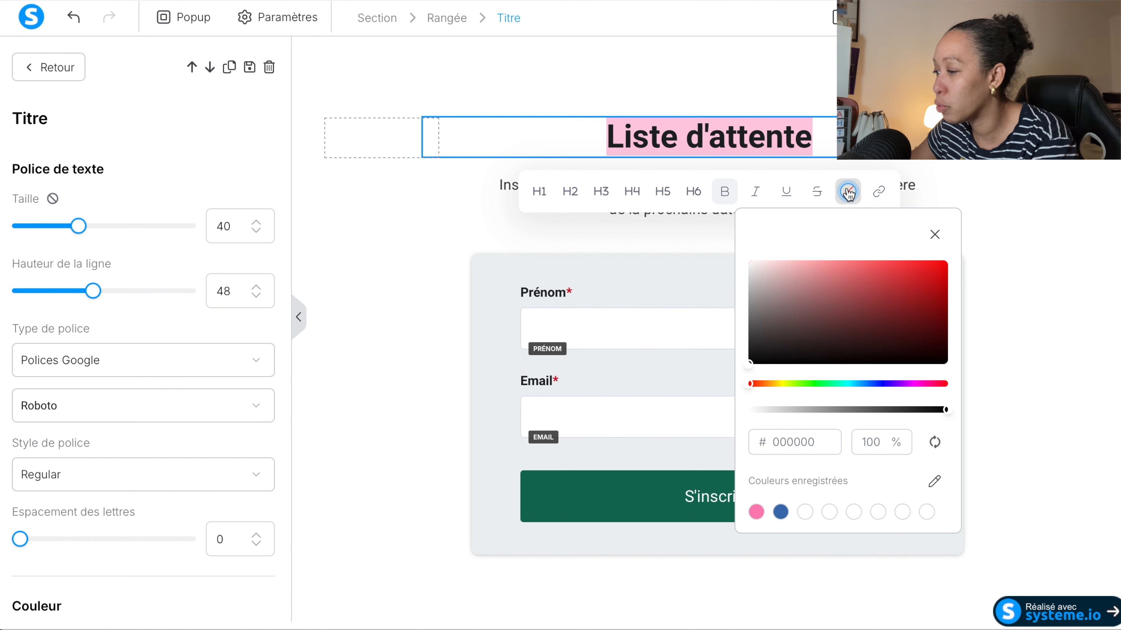
click(890, 281)
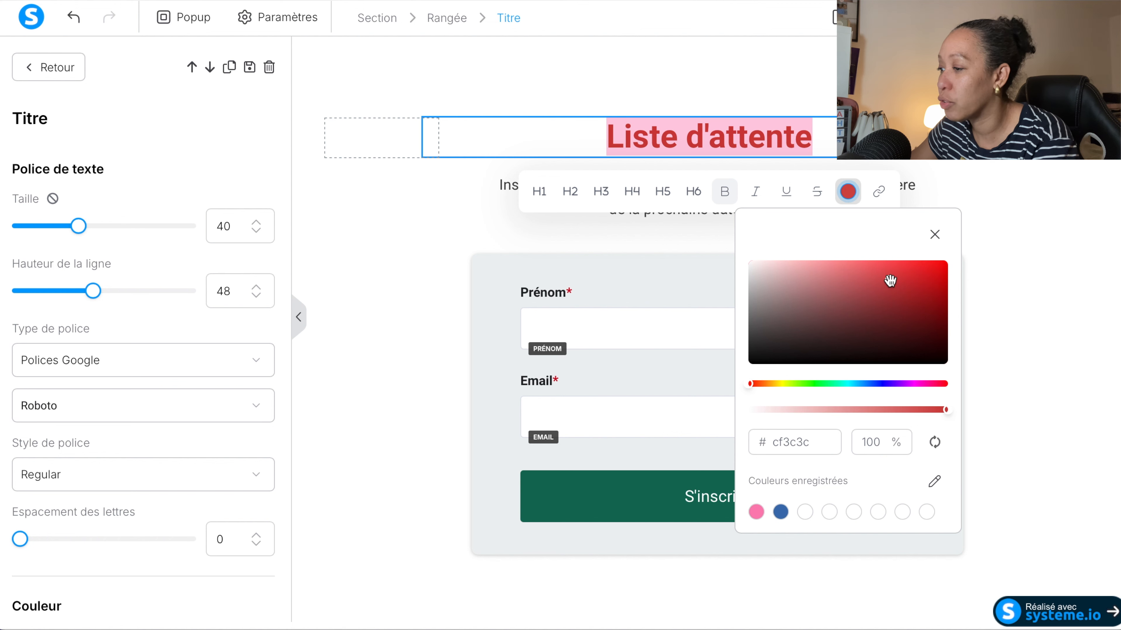
click(390, 223)
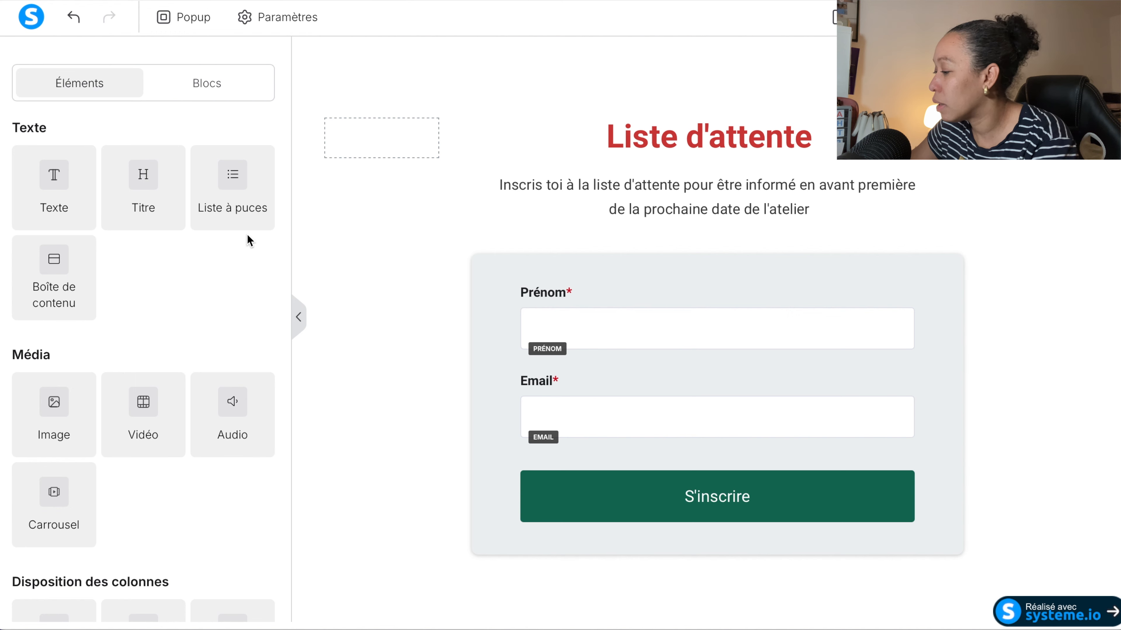
drag(54, 404, 506, 140)
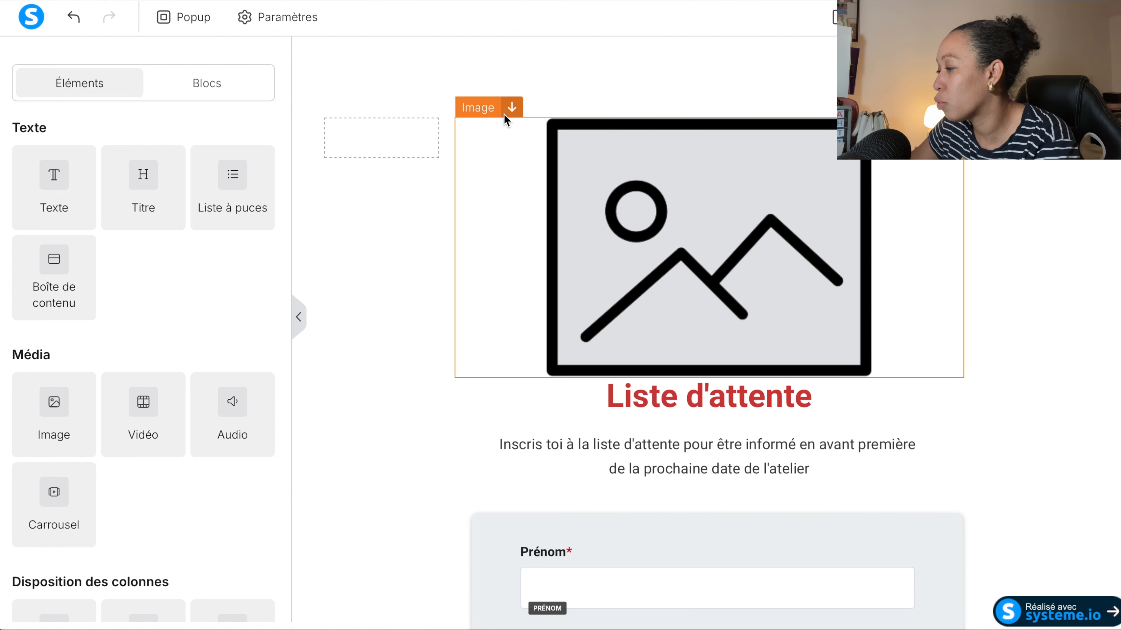
key(Delete)
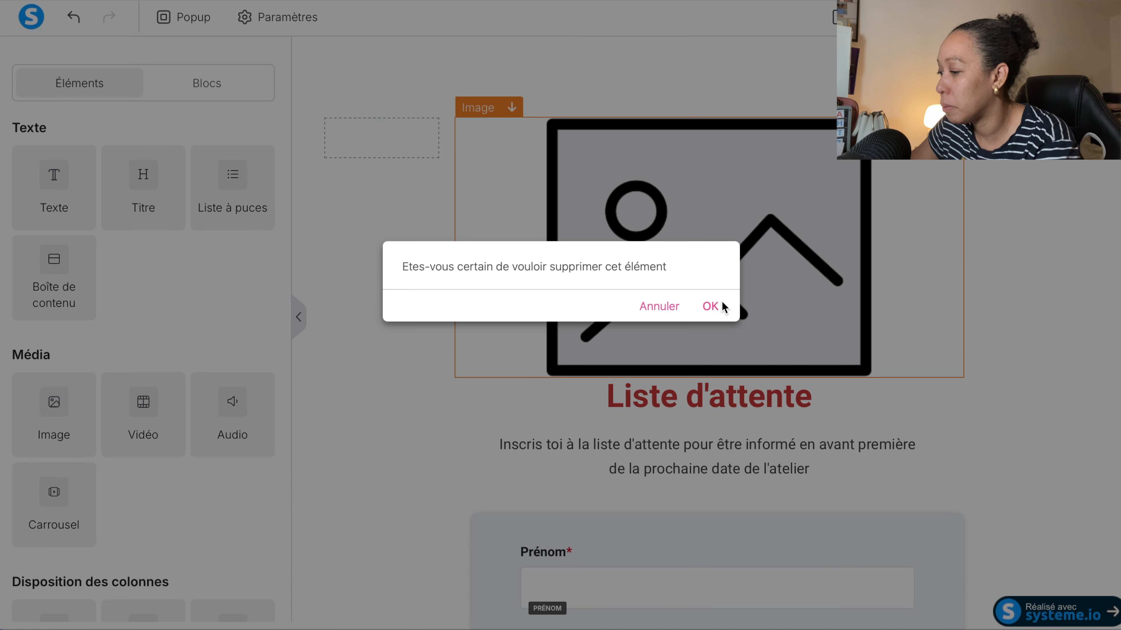
click(722, 304)
Insert an image element at the top of the page, above the row holding the title and form.
drag(62, 432, 723, 44)
scroll(495, 312, down, 7)
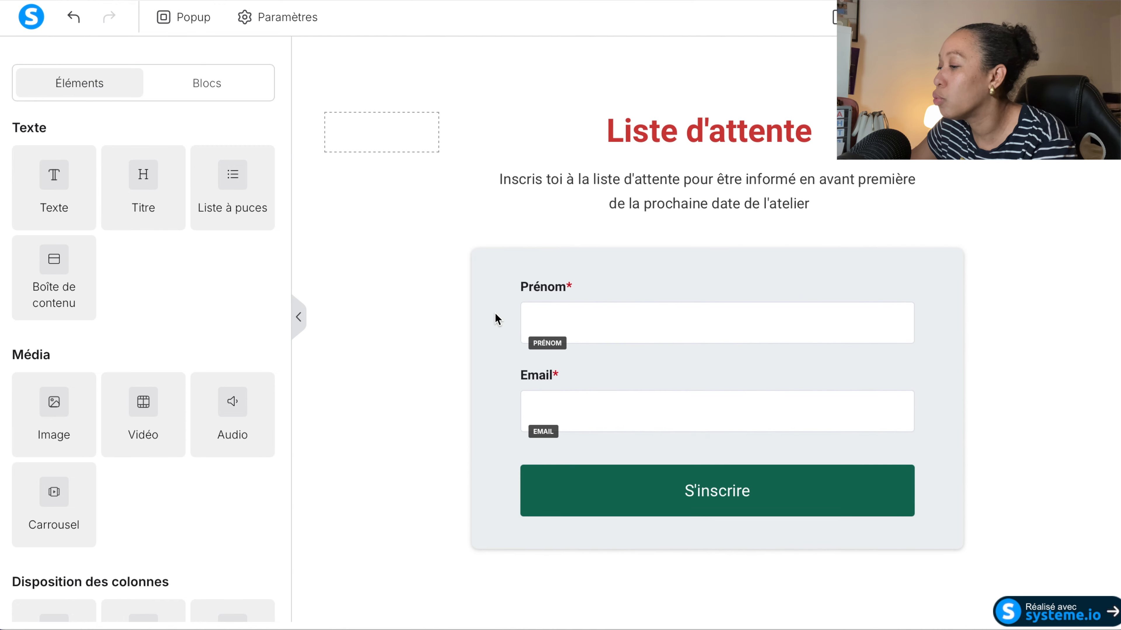
scroll(495, 319, up, 7)
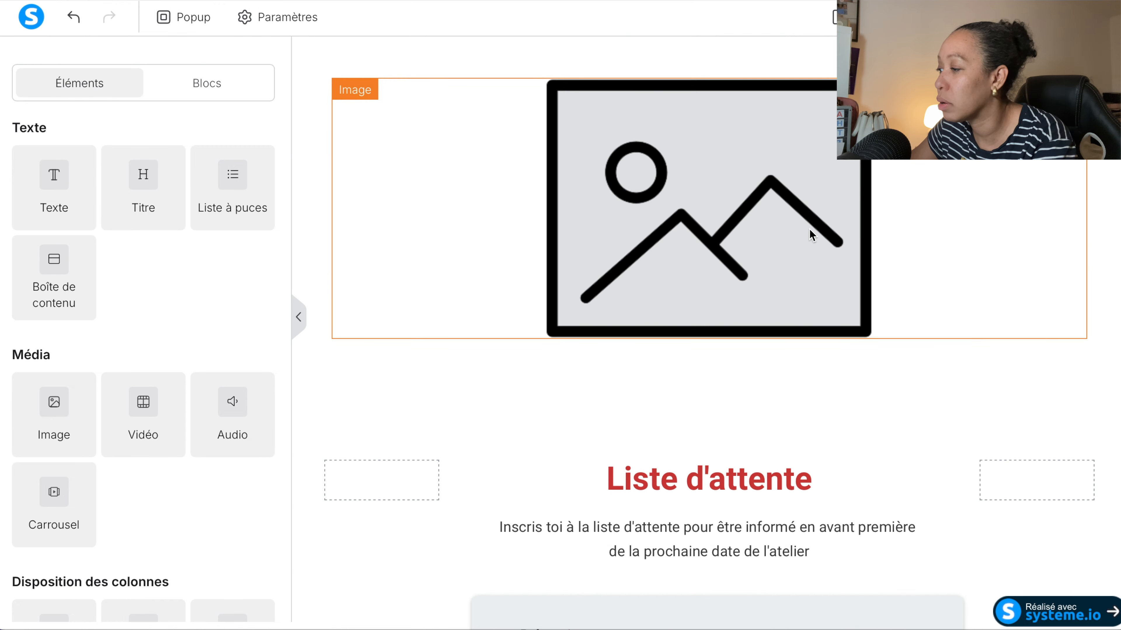
Fill the image element at the top of the page with Designsanstitre-2.jpg from the account's existing images.
click(652, 196)
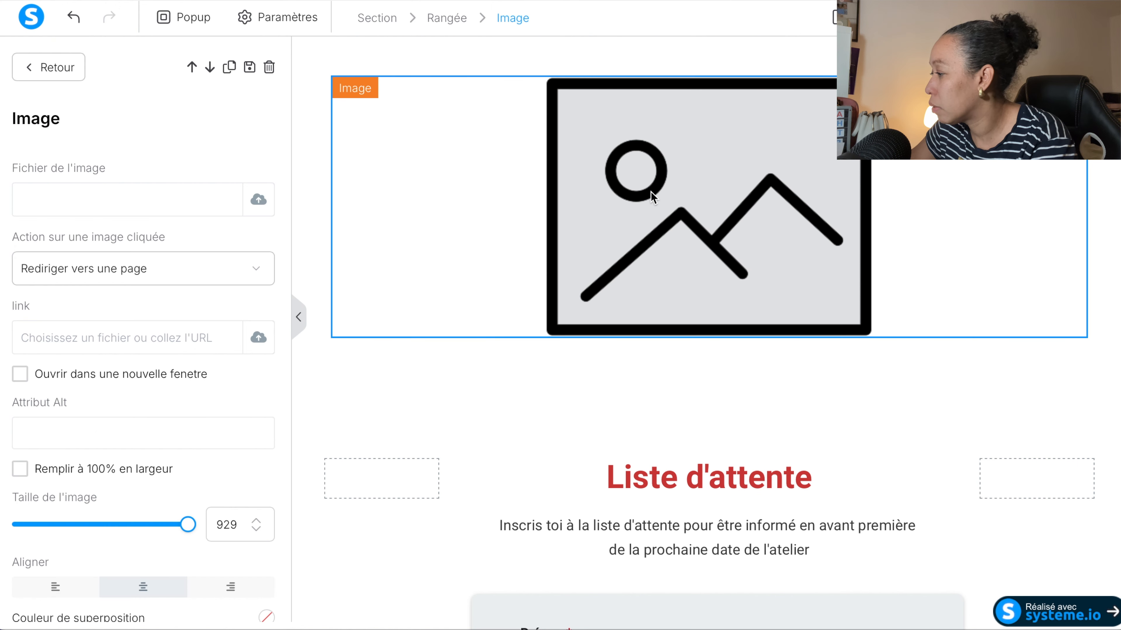
click(259, 202)
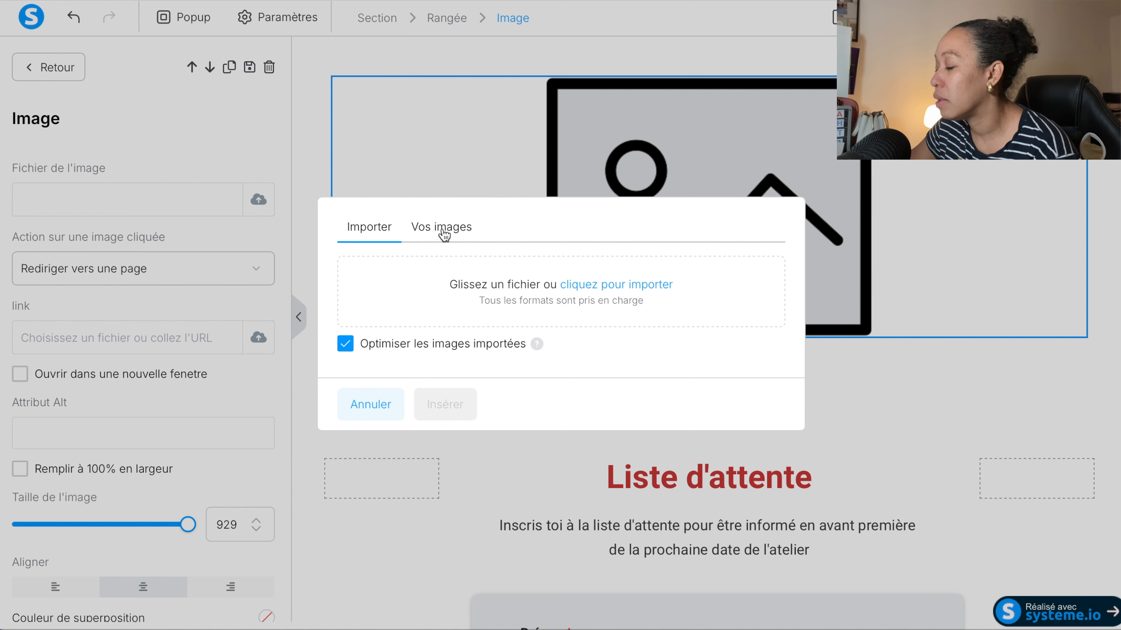
click(460, 241)
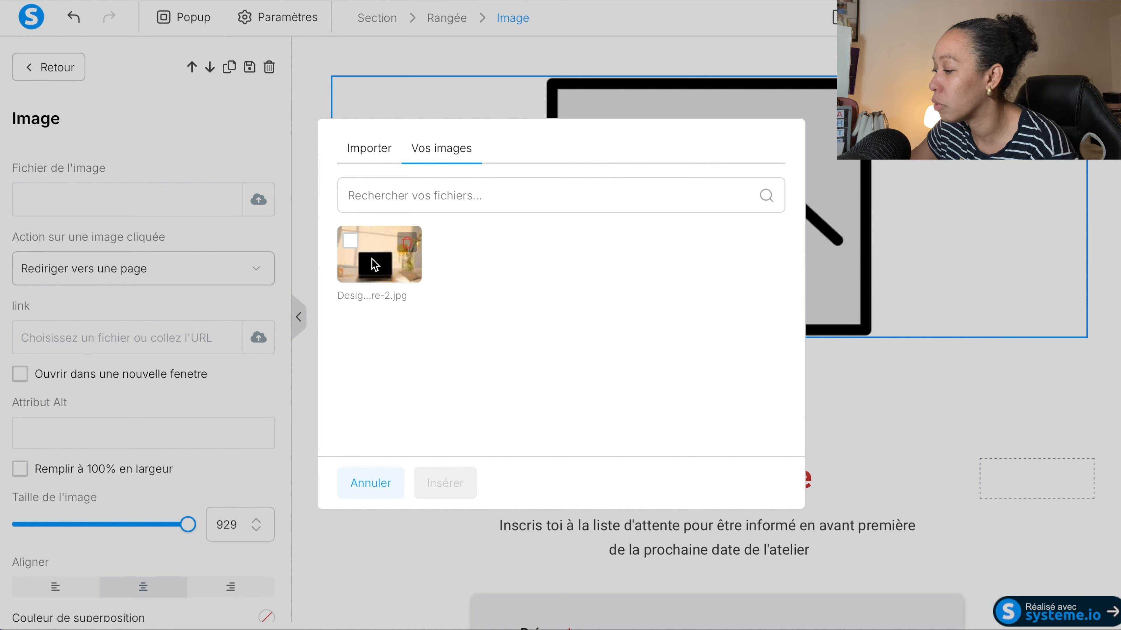
click(352, 247)
click(445, 487)
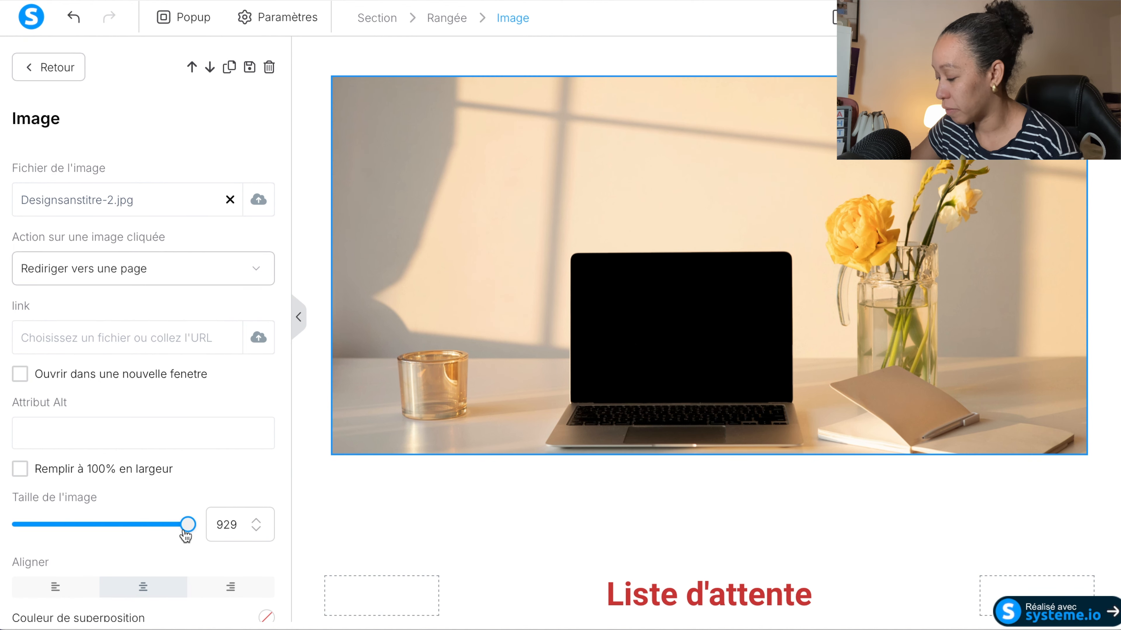
Make the top image fill 100% of the available width.
drag(182, 531, 205, 510)
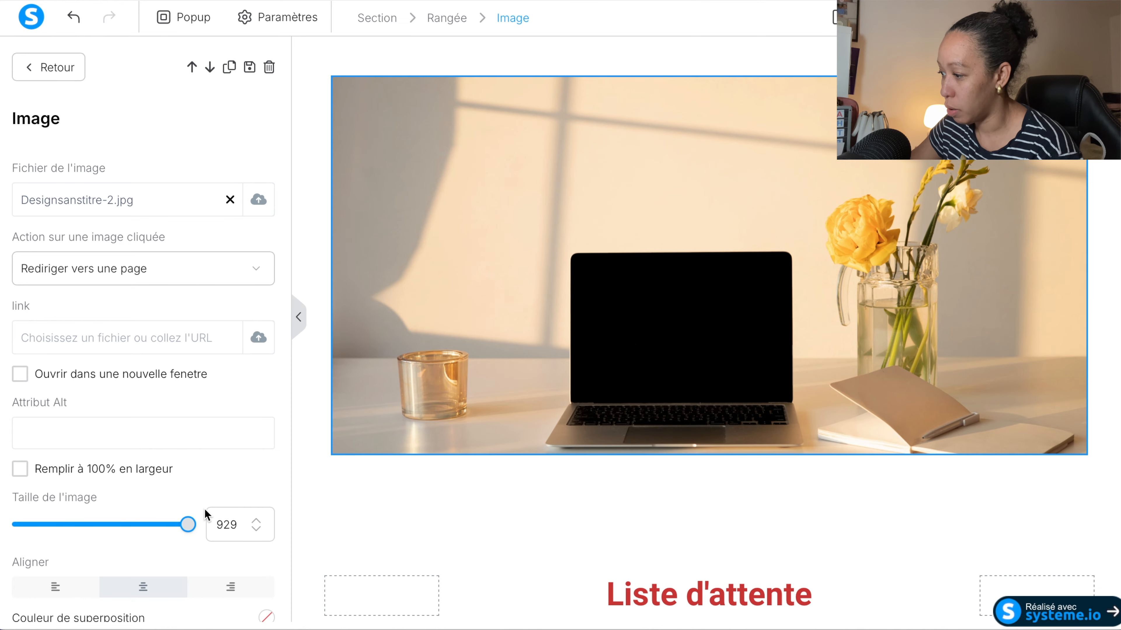
click(436, 498)
click(431, 275)
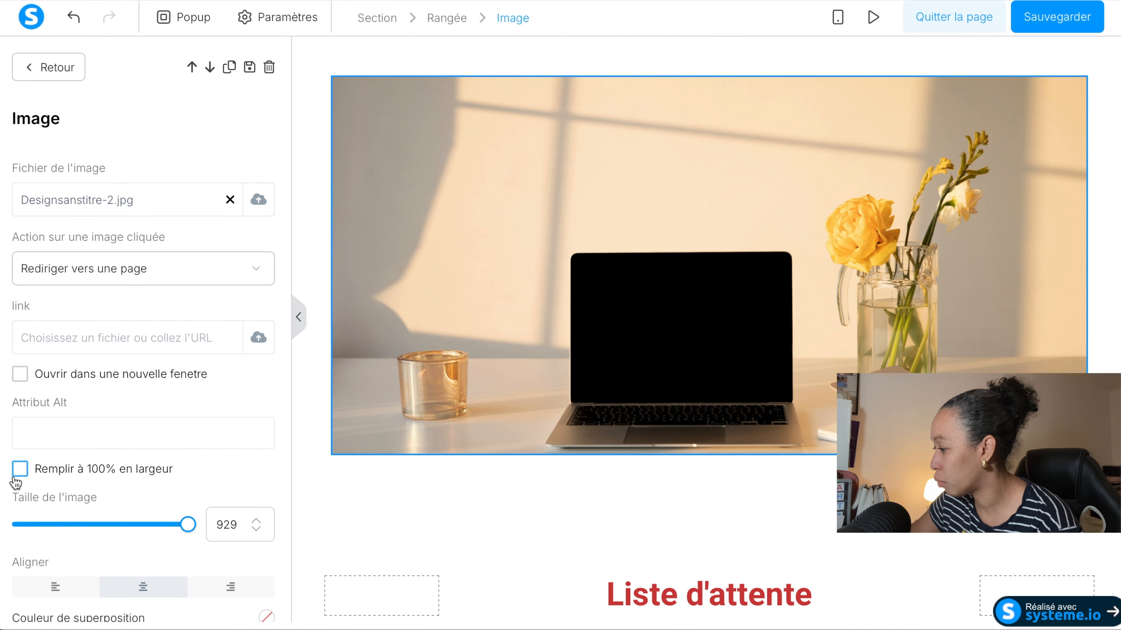
click(20, 470)
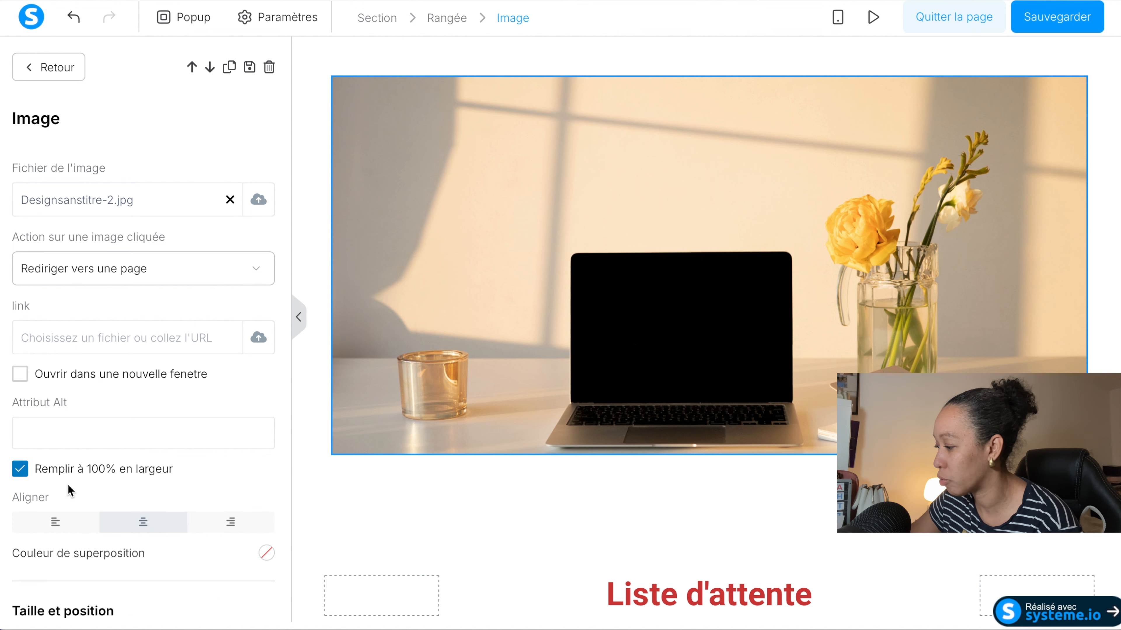
click(396, 465)
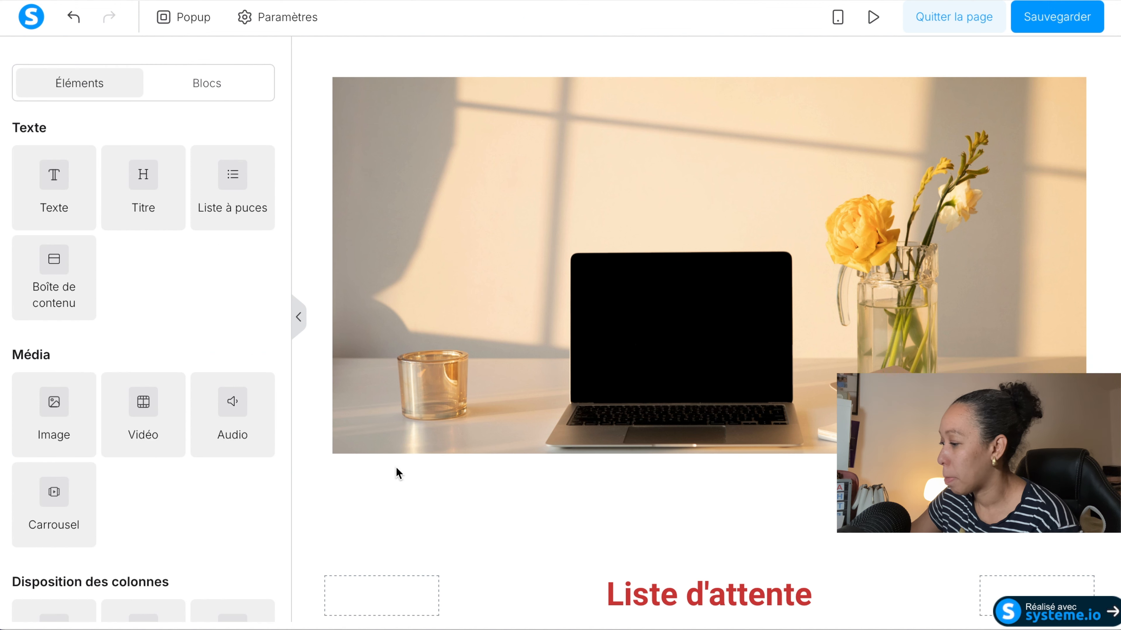
Save the page and preview it from the top image down to the form, then return to the editor.
click(1052, 24)
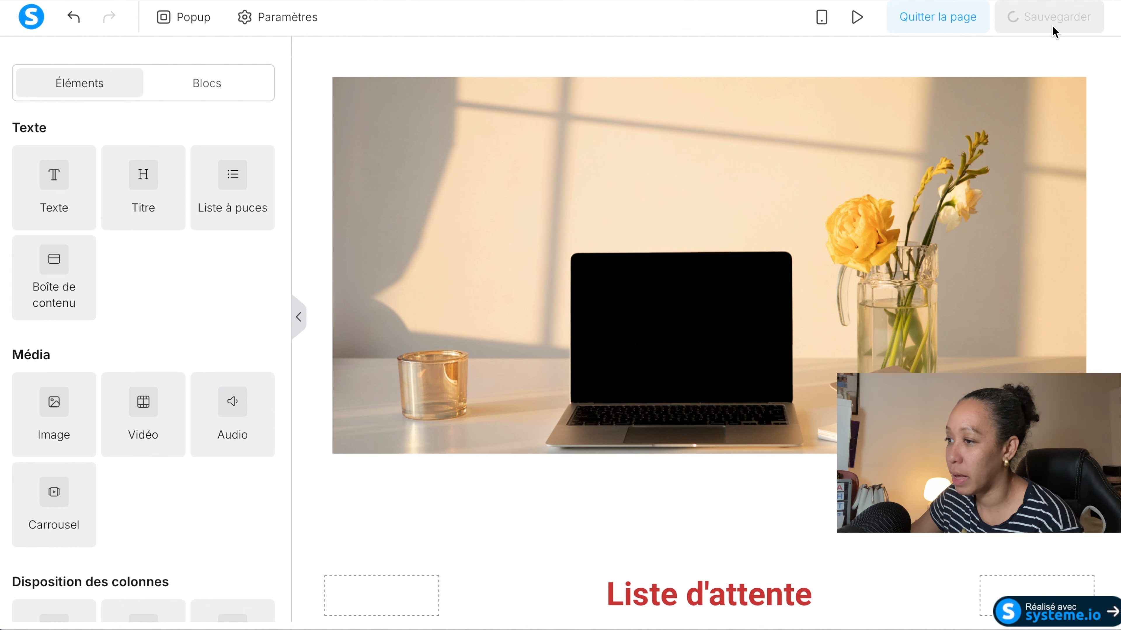
click(872, 18)
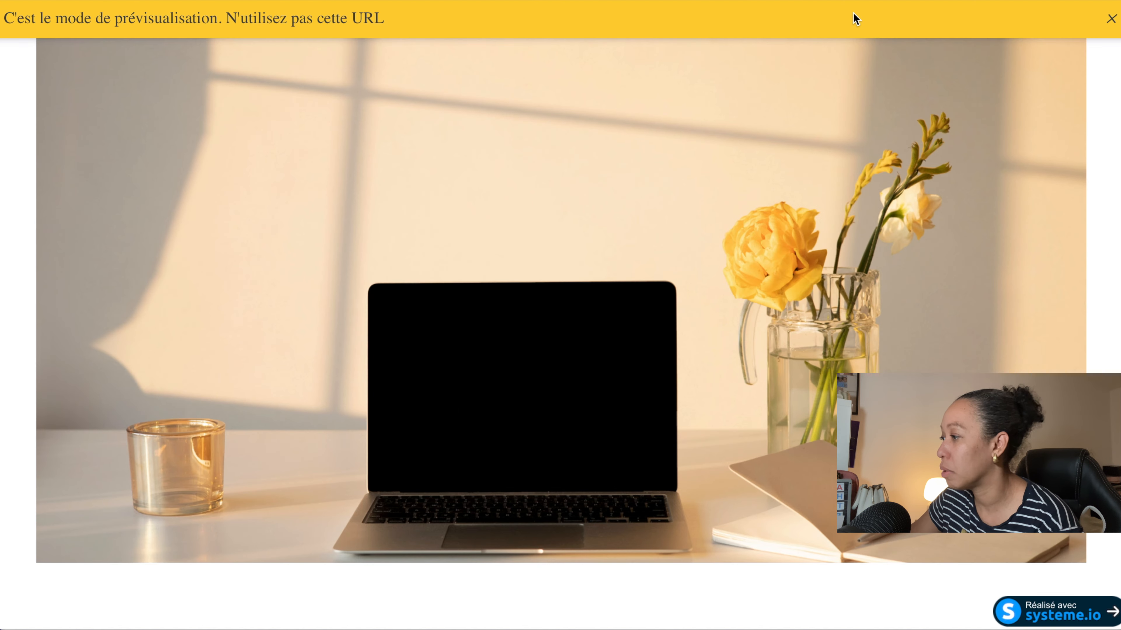
scroll(450, 173, down, 10)
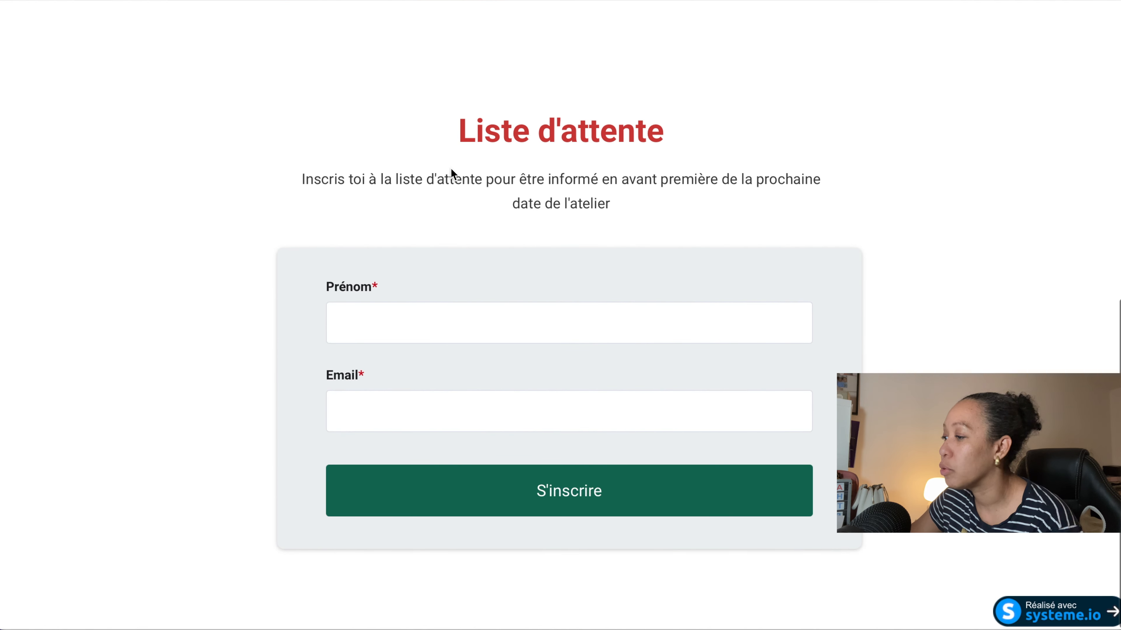
scroll(451, 169, up, 10)
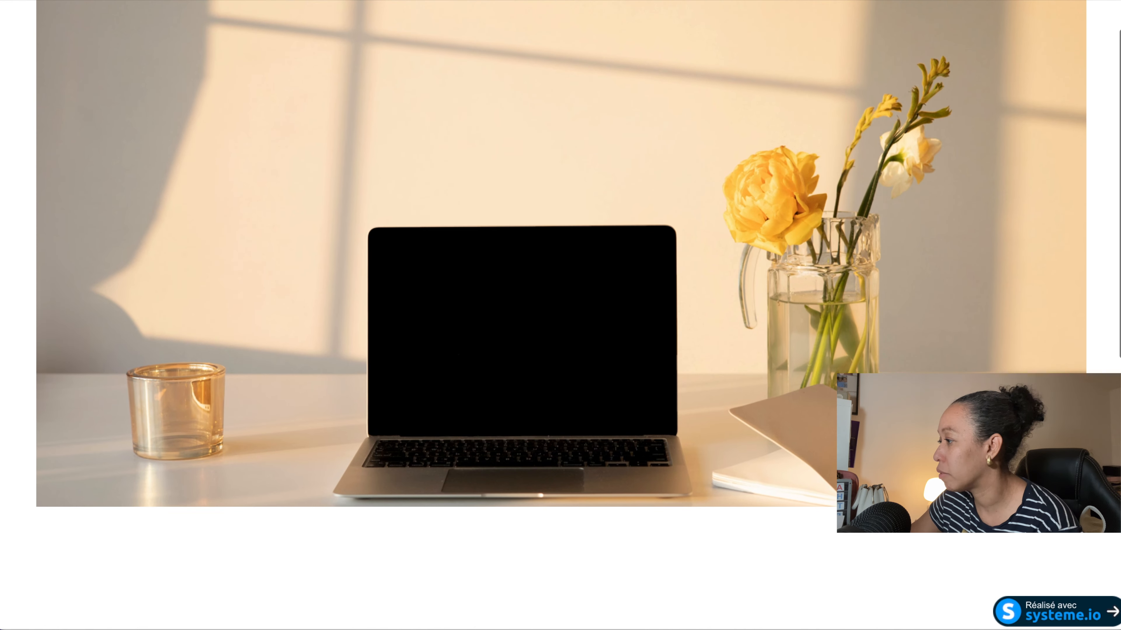
key(super+w)
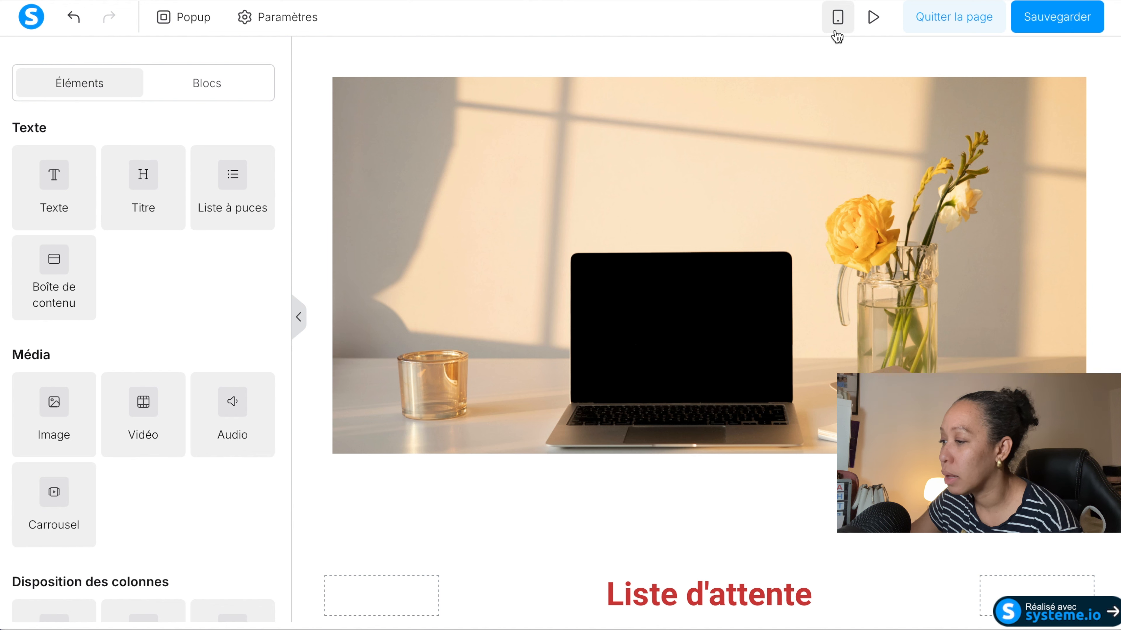
Switch the editor to the mobile view and centre the "Liste d'attente" title.
click(837, 19)
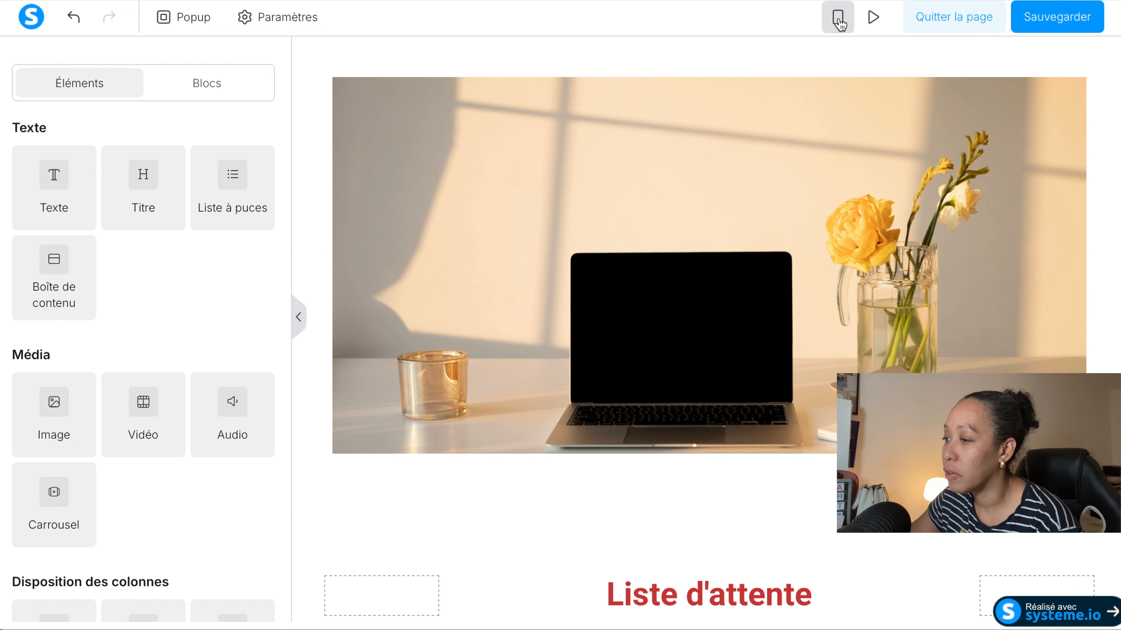
scroll(657, 241, down, 5)
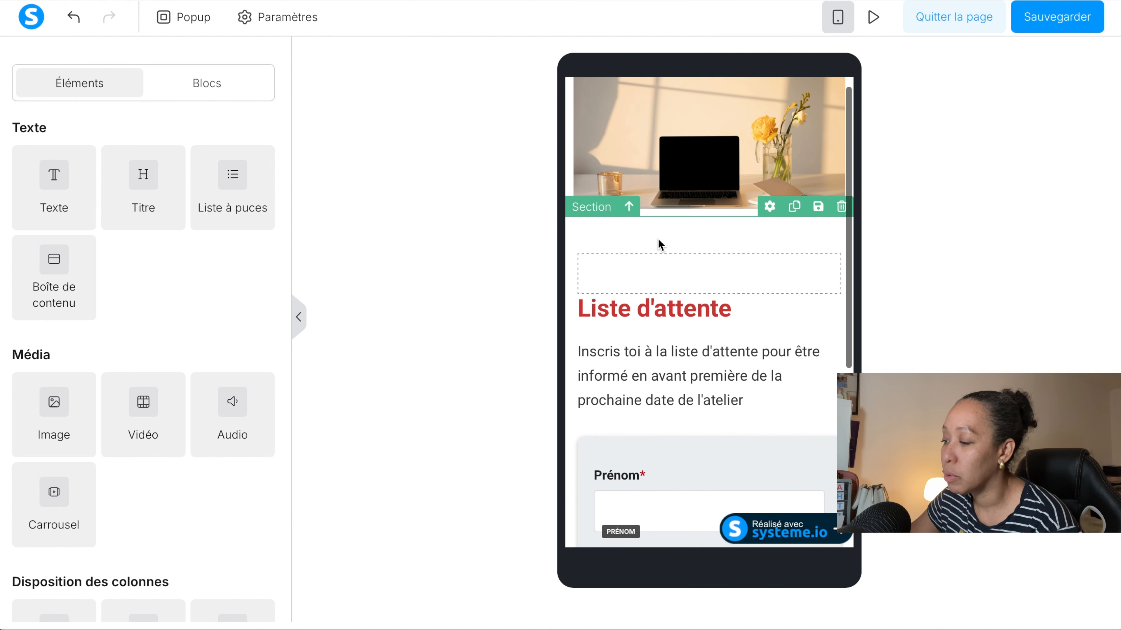
scroll(658, 240, up, 5)
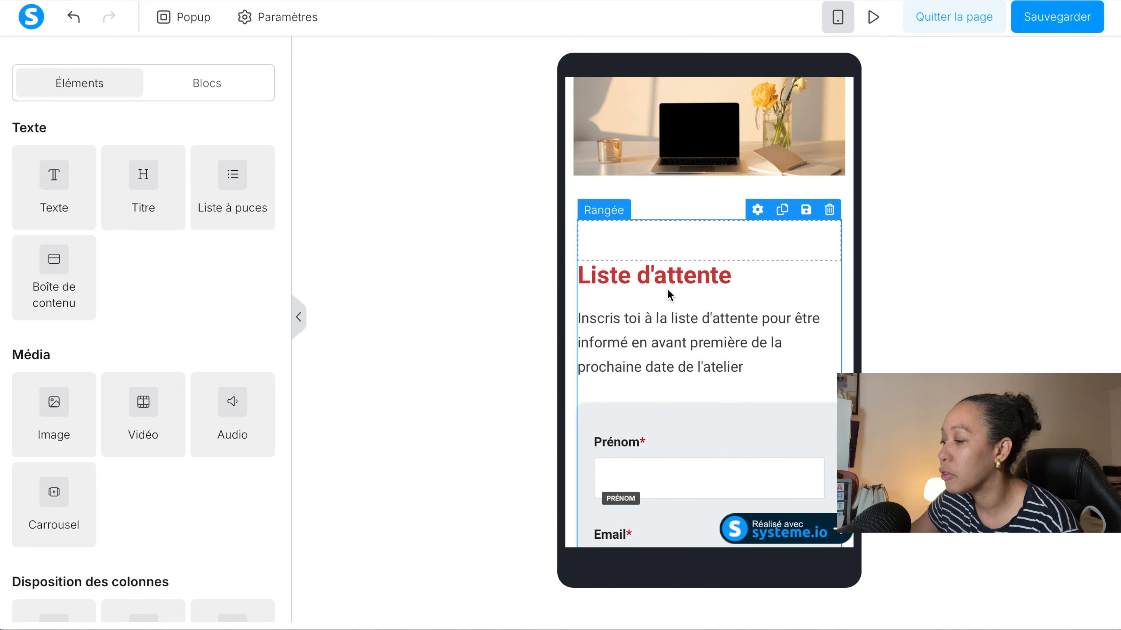
triple_click(641, 286)
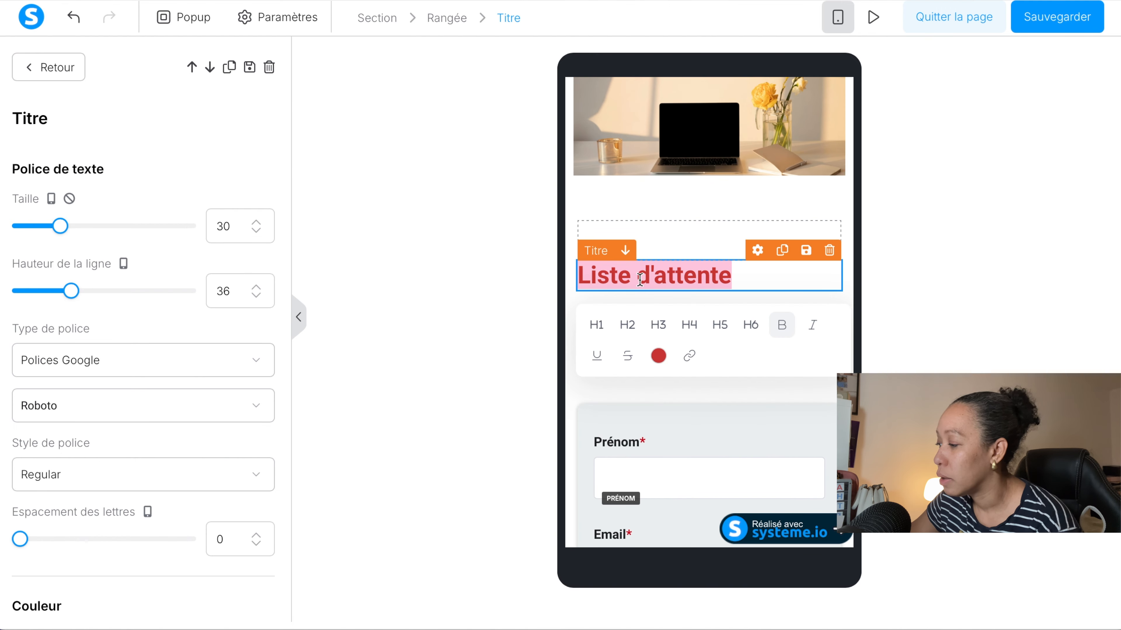
scroll(147, 456, down, 8)
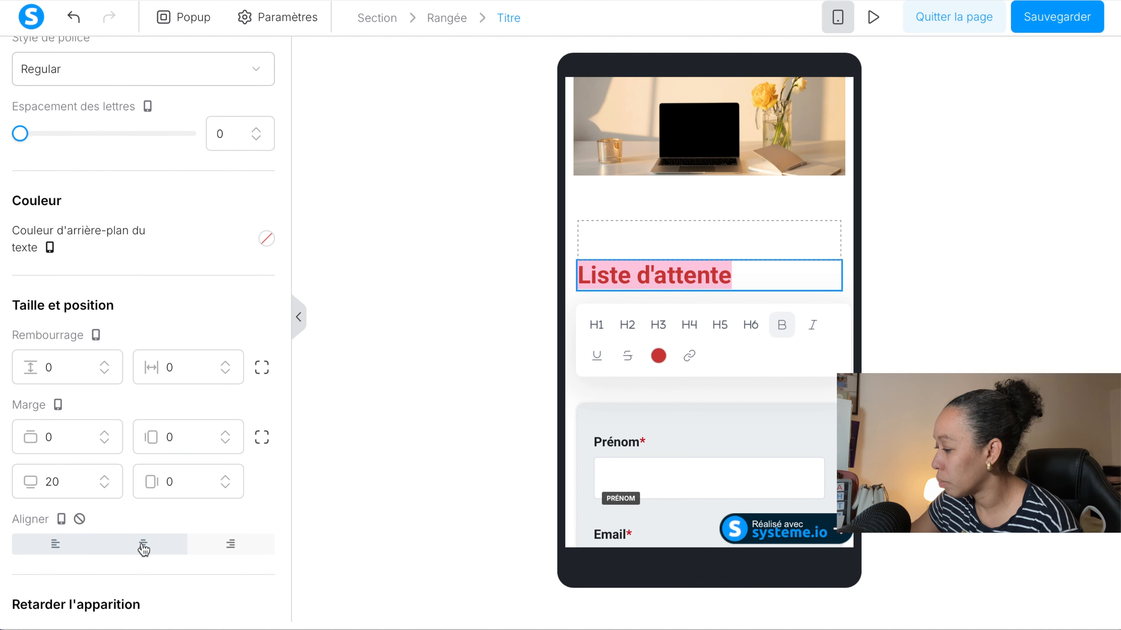
scroll(144, 550, down, 3)
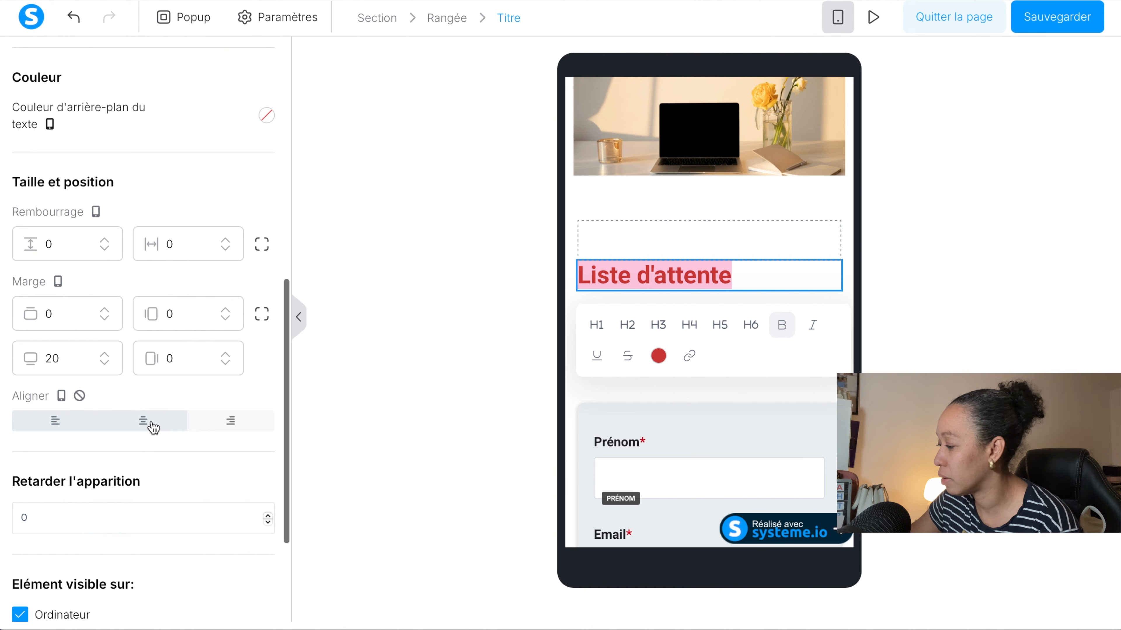
click(150, 428)
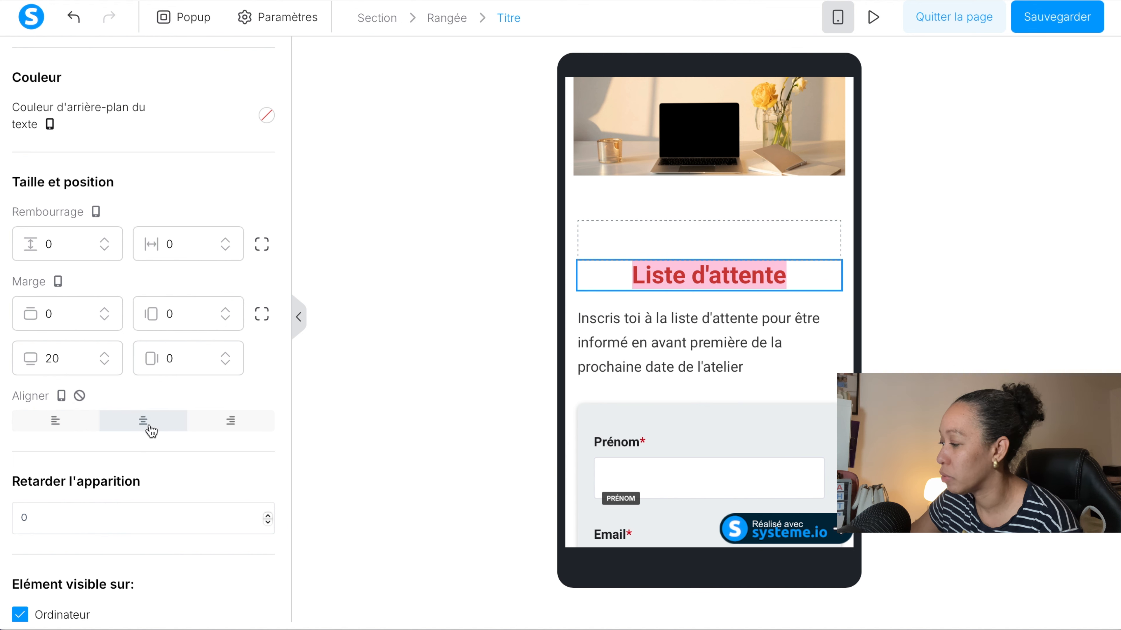
Centre the description text under the title in the mobile view and save the page.
click(634, 348)
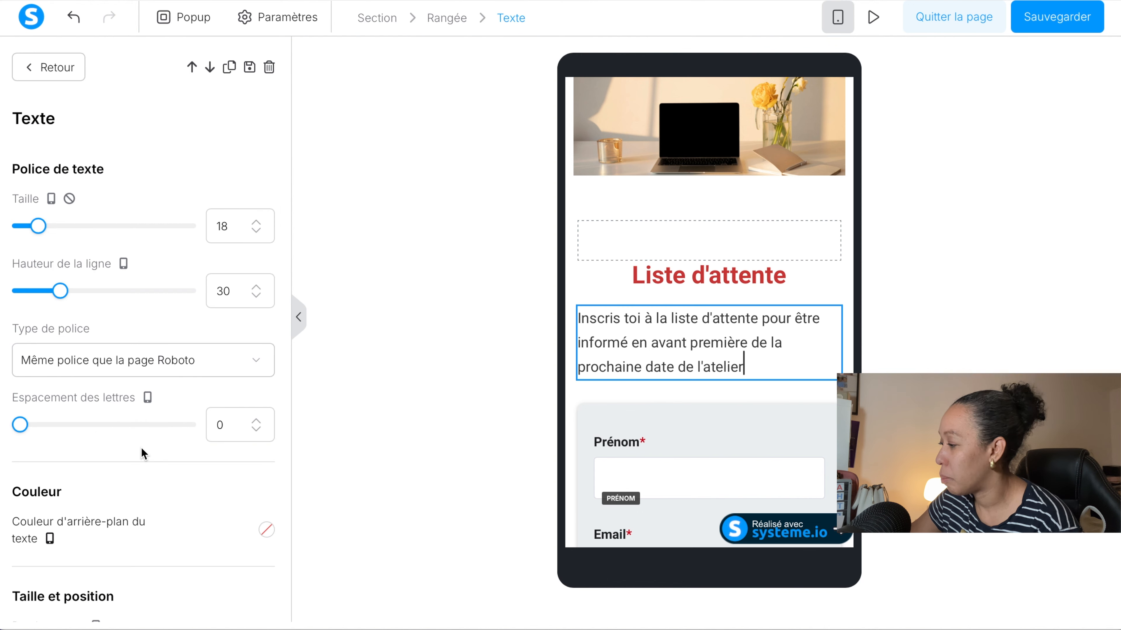
scroll(142, 453, down, 5)
scroll(142, 453, down, 10)
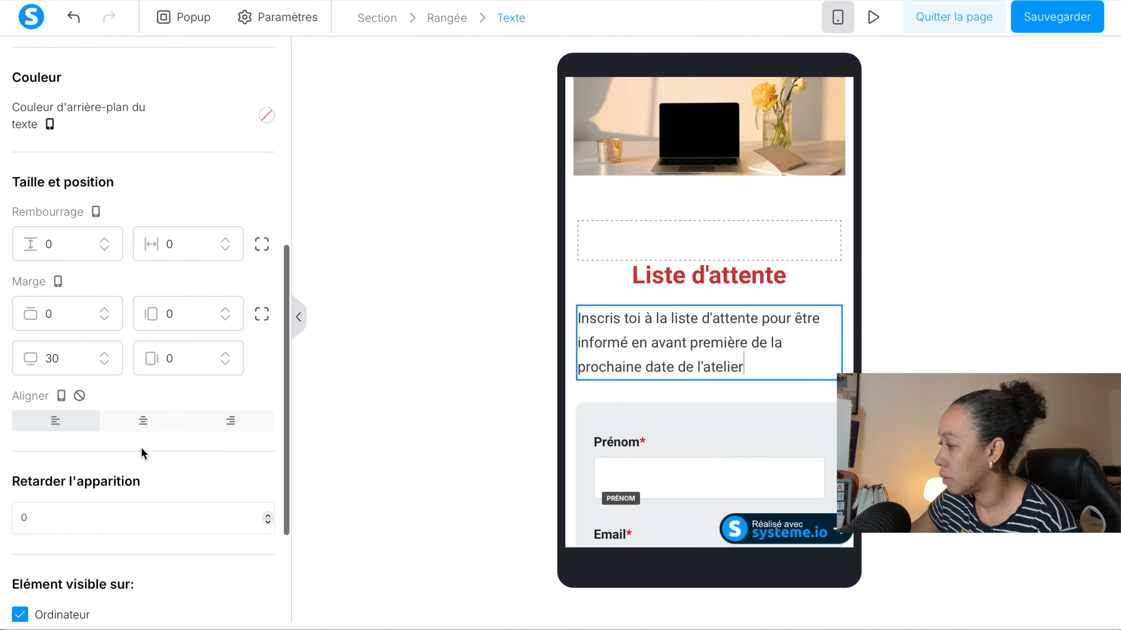
click(153, 324)
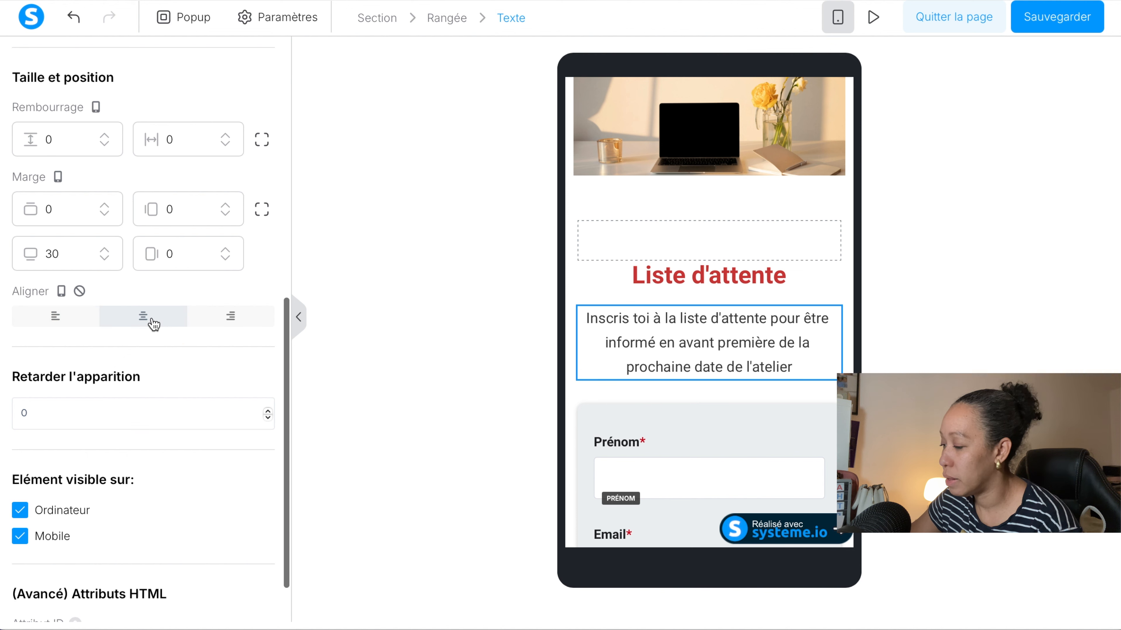
click(620, 204)
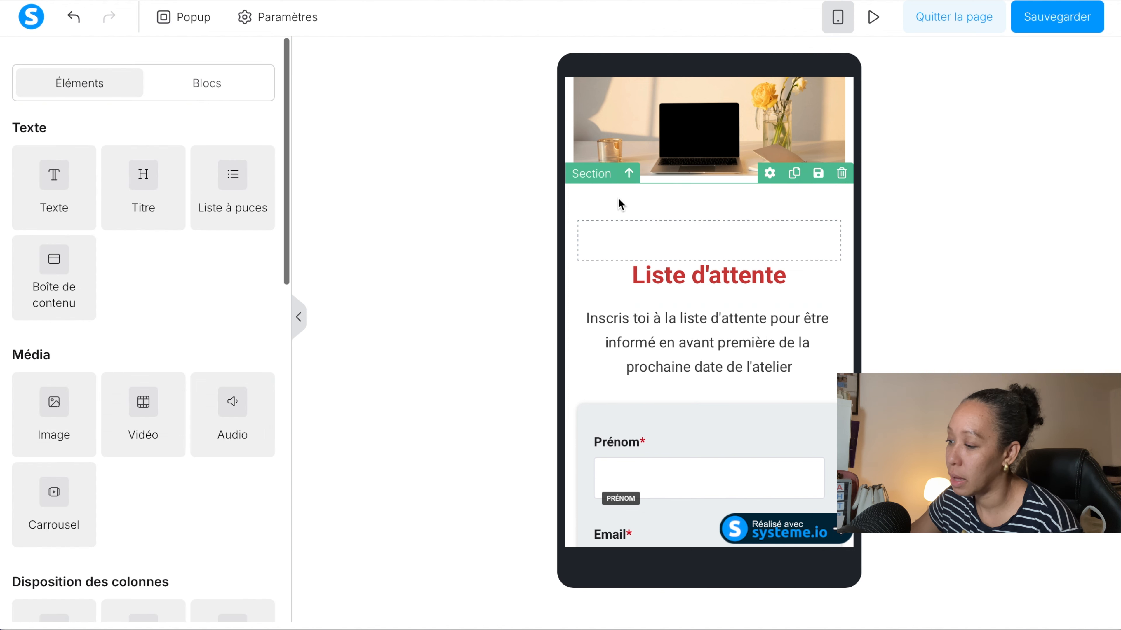
click(1046, 22)
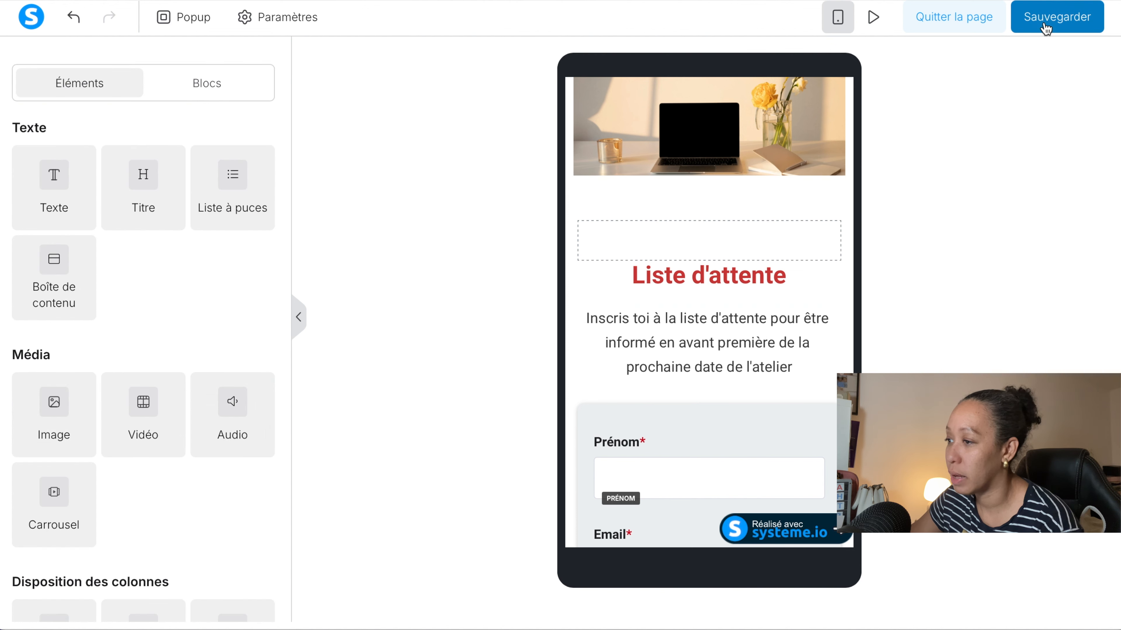
Return to the desktop view and left-align the description text under the title.
click(838, 19)
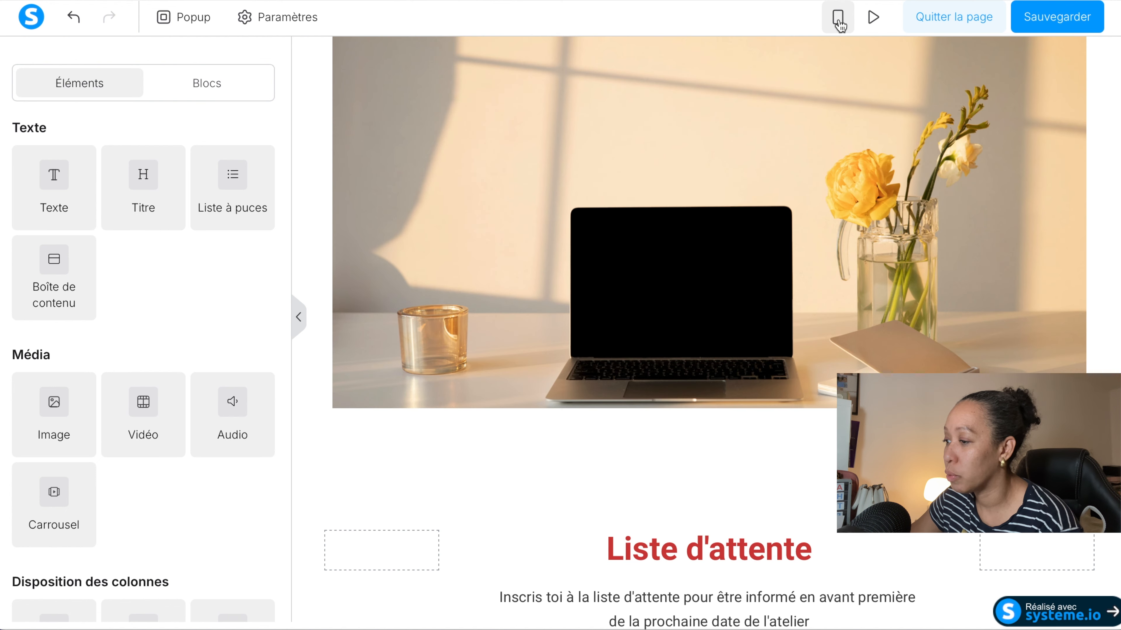
scroll(725, 315, down, 8)
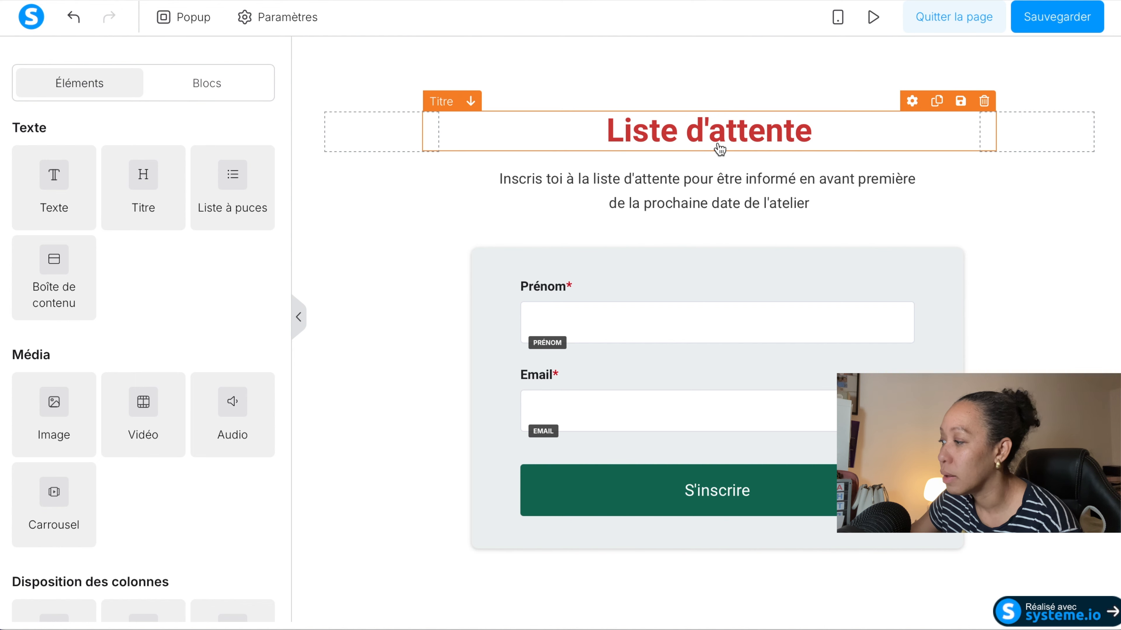
click(710, 186)
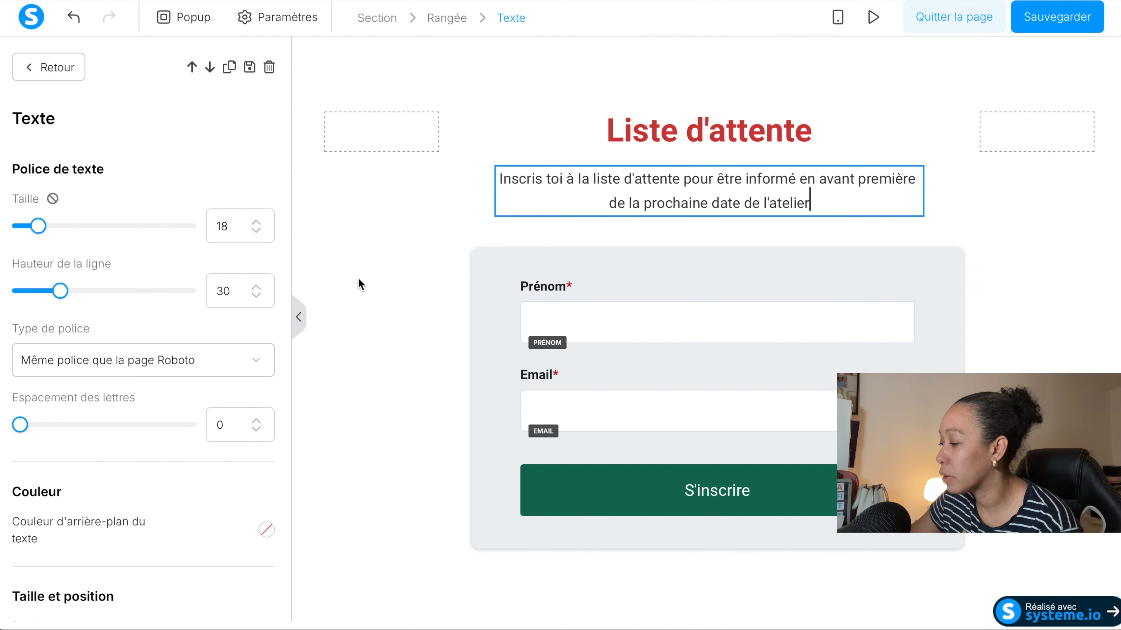
scroll(152, 433, down, 10)
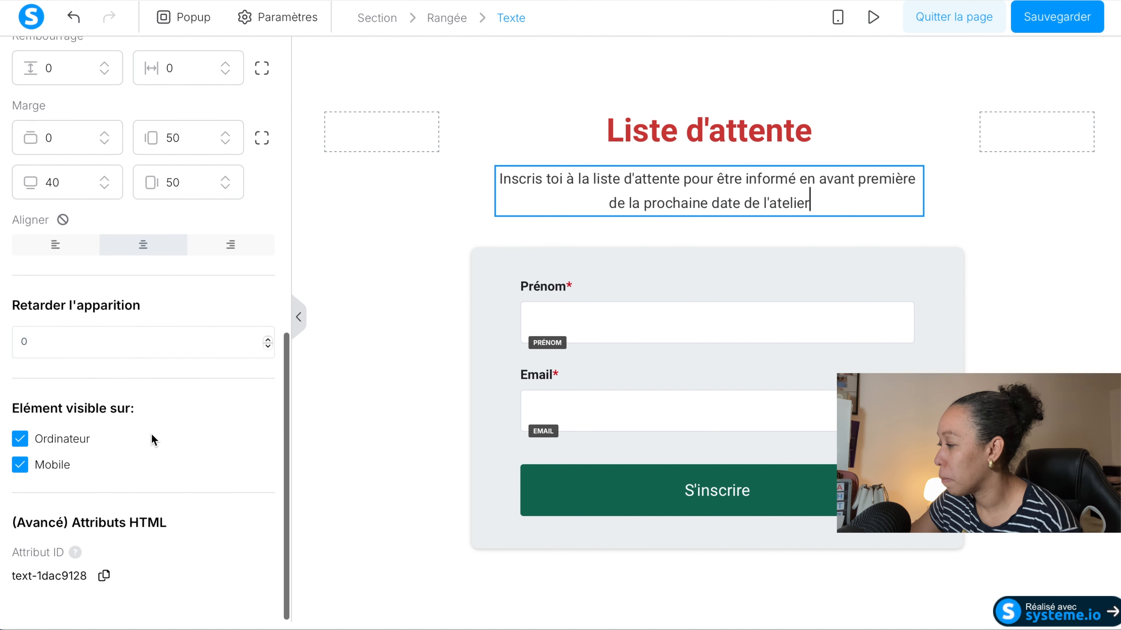
click(72, 255)
Left-align the "Liste d'attente" title in the desktop view and save the page.
click(624, 131)
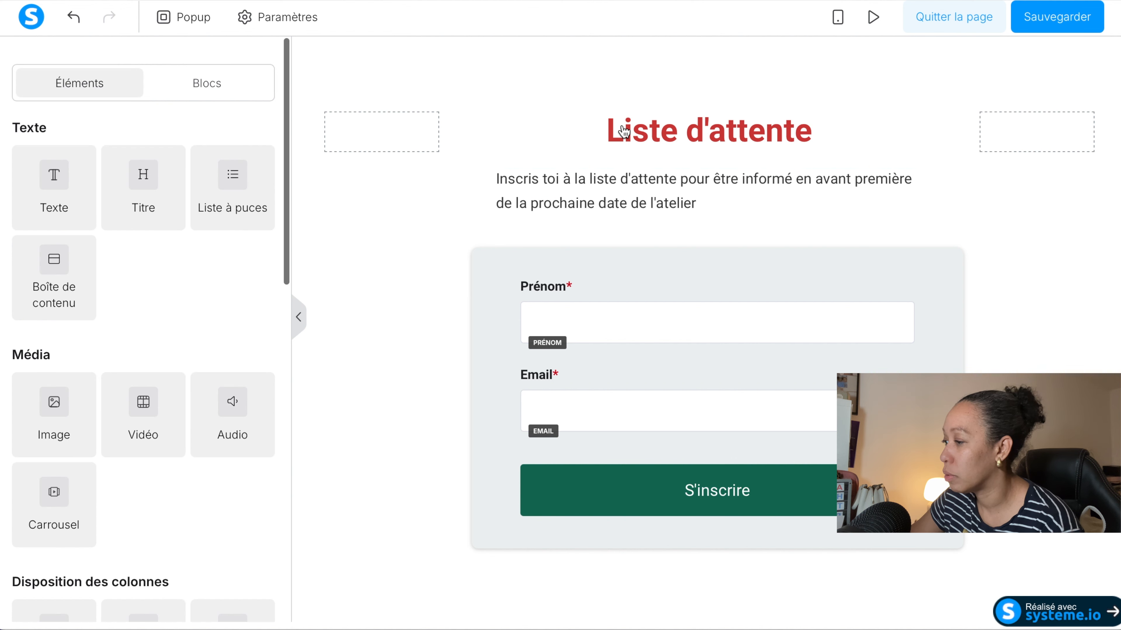
triple_click(624, 131)
scroll(121, 396, down, 10)
click(55, 428)
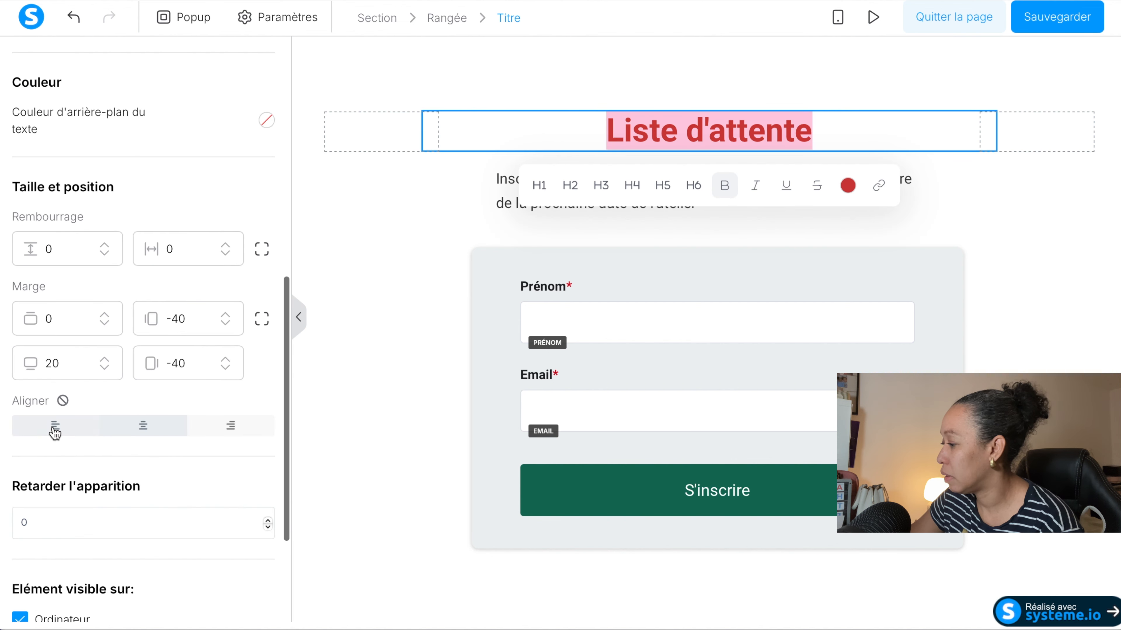
click(1051, 23)
Check the alignment of the title, description and form in the mobile view.
click(837, 18)
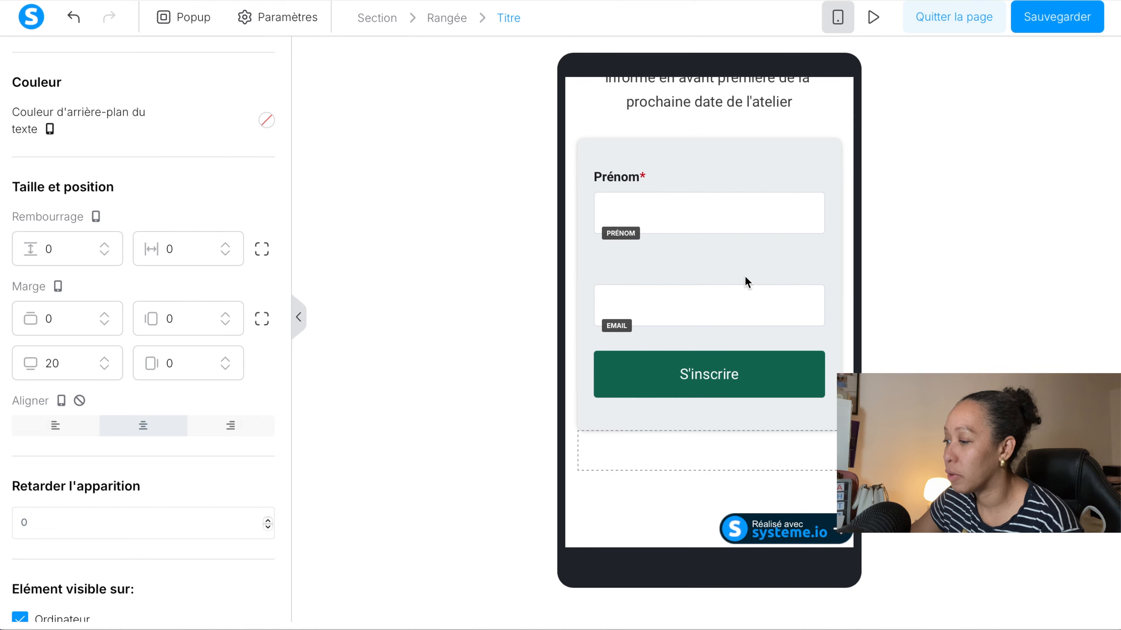
scroll(668, 345, up, 6)
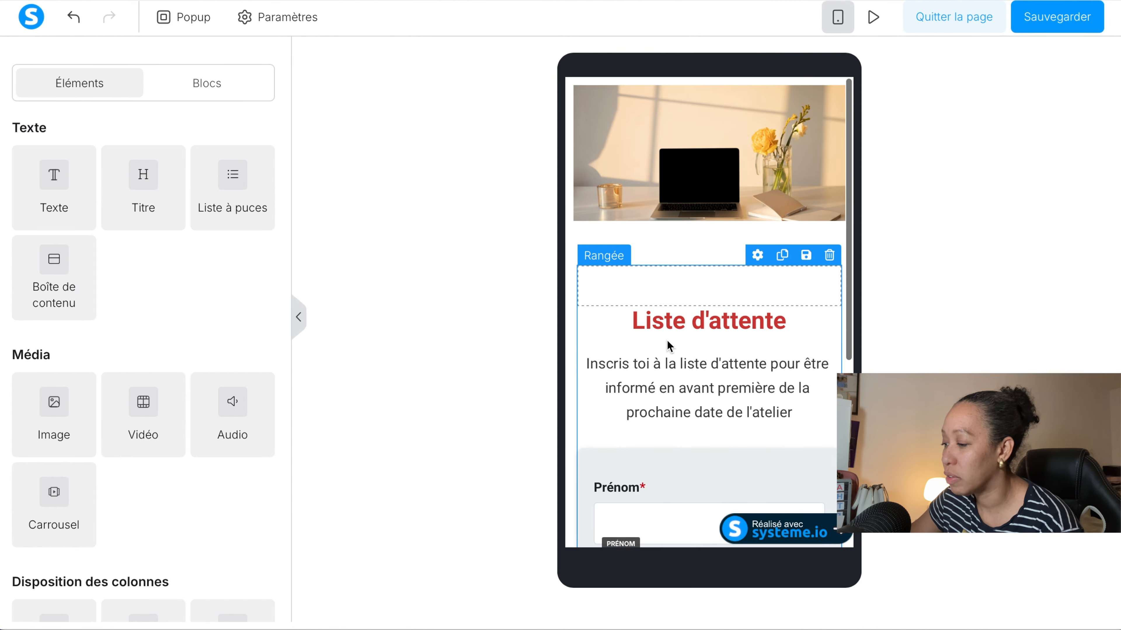
scroll(668, 345, down, 1)
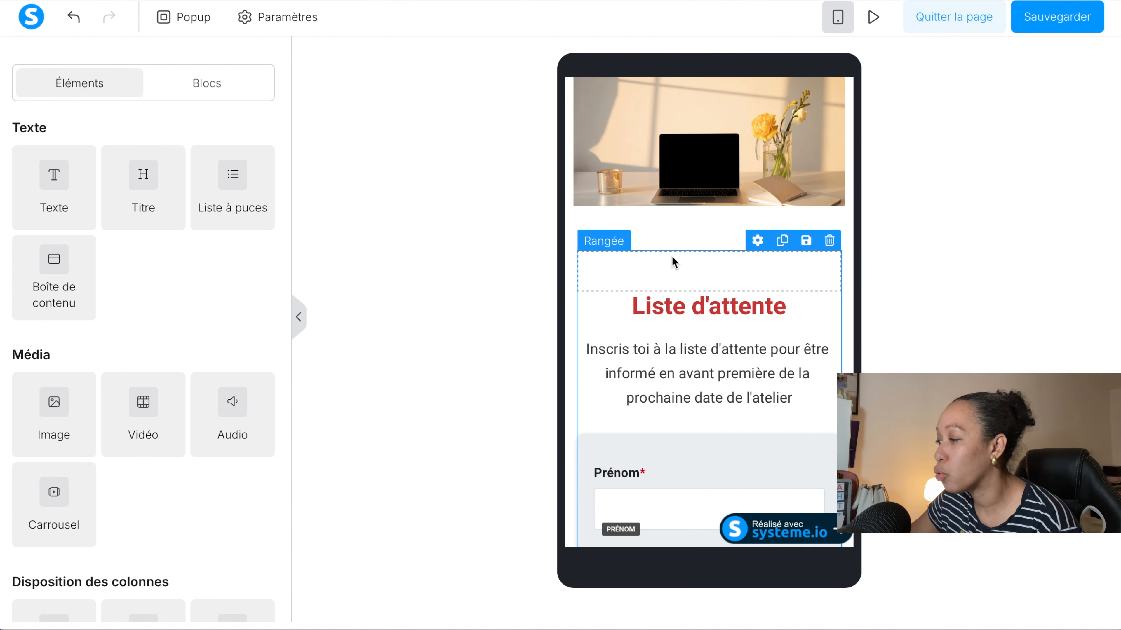
scroll(696, 366, down, 6)
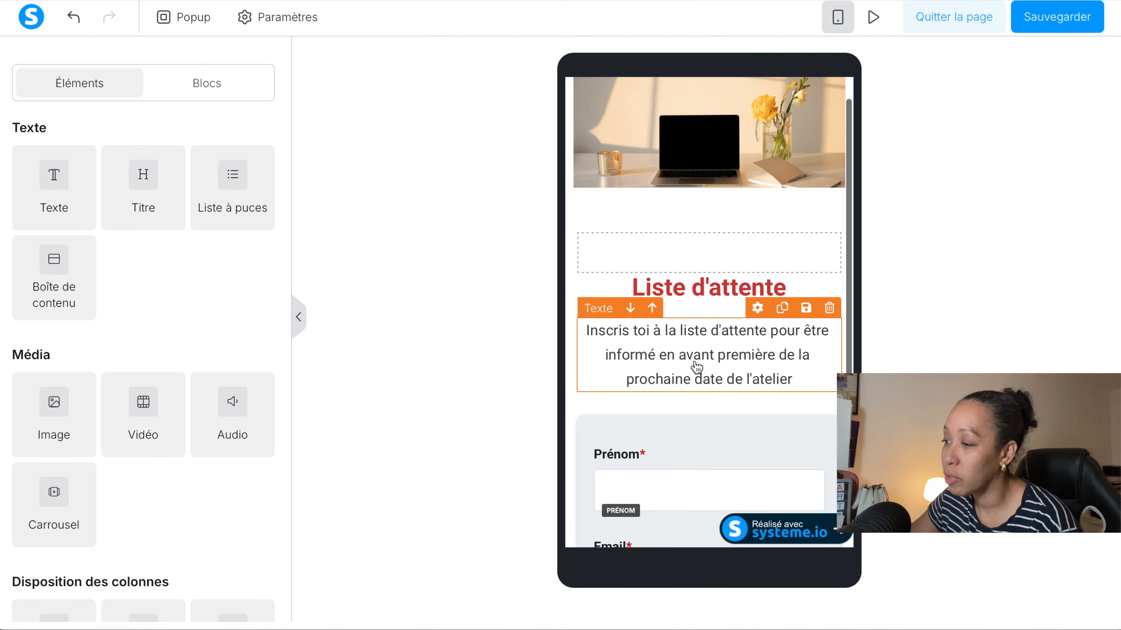
scroll(696, 366, up, 4)
scroll(696, 367, up, 3)
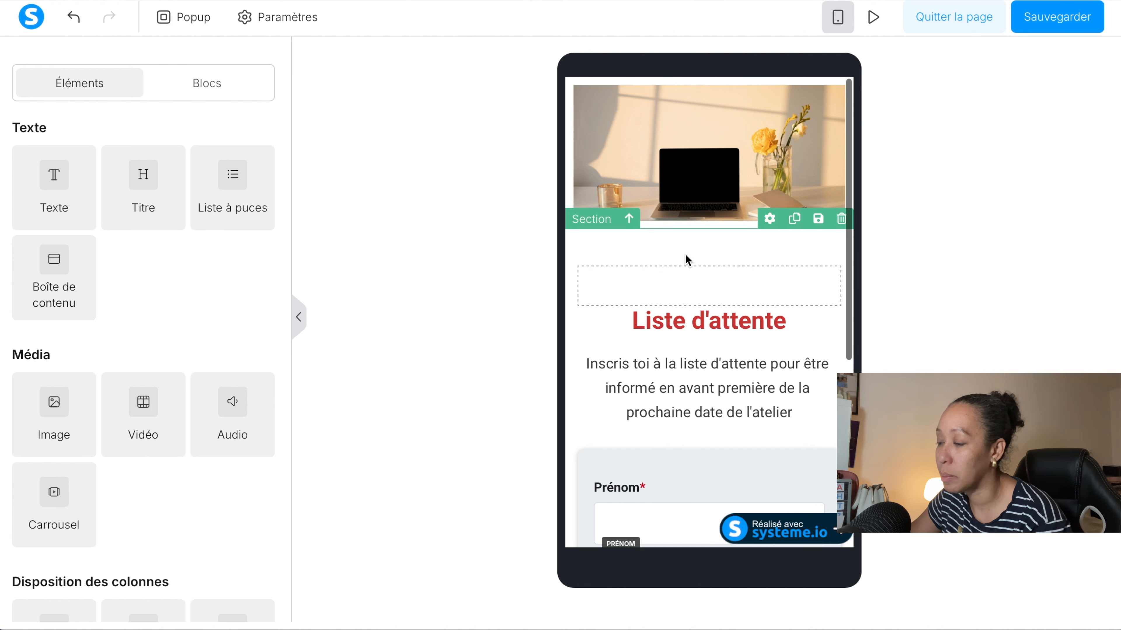
Return to the desktop view and centre the "Liste d'attente" title.
scroll(688, 333, down, 5)
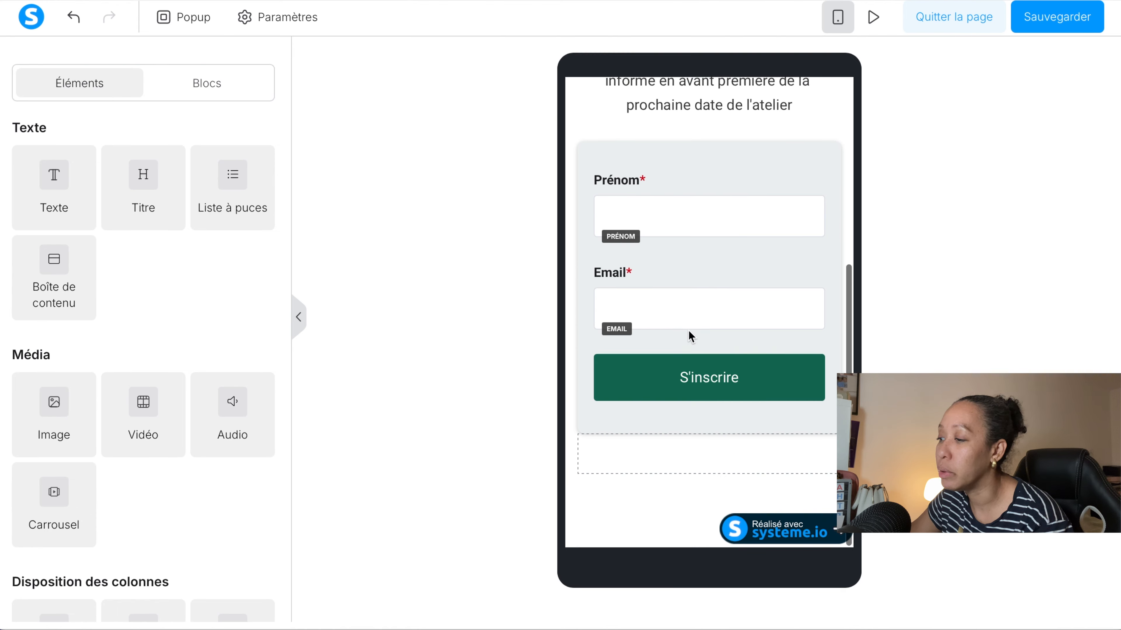
scroll(689, 309, up, 5)
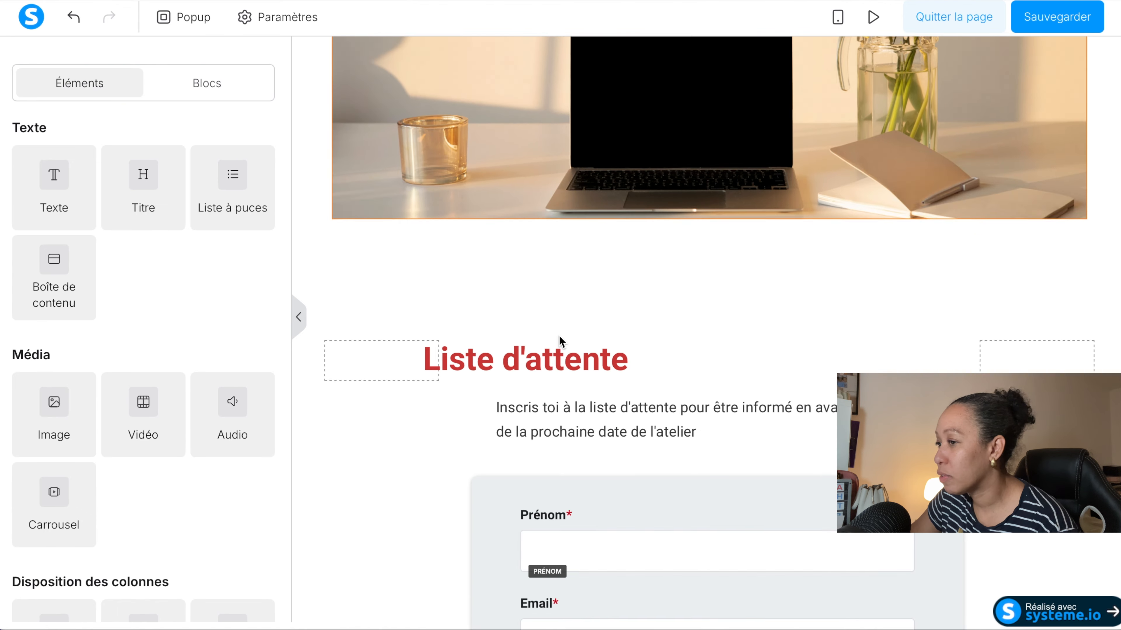
scroll(560, 341, down, 5)
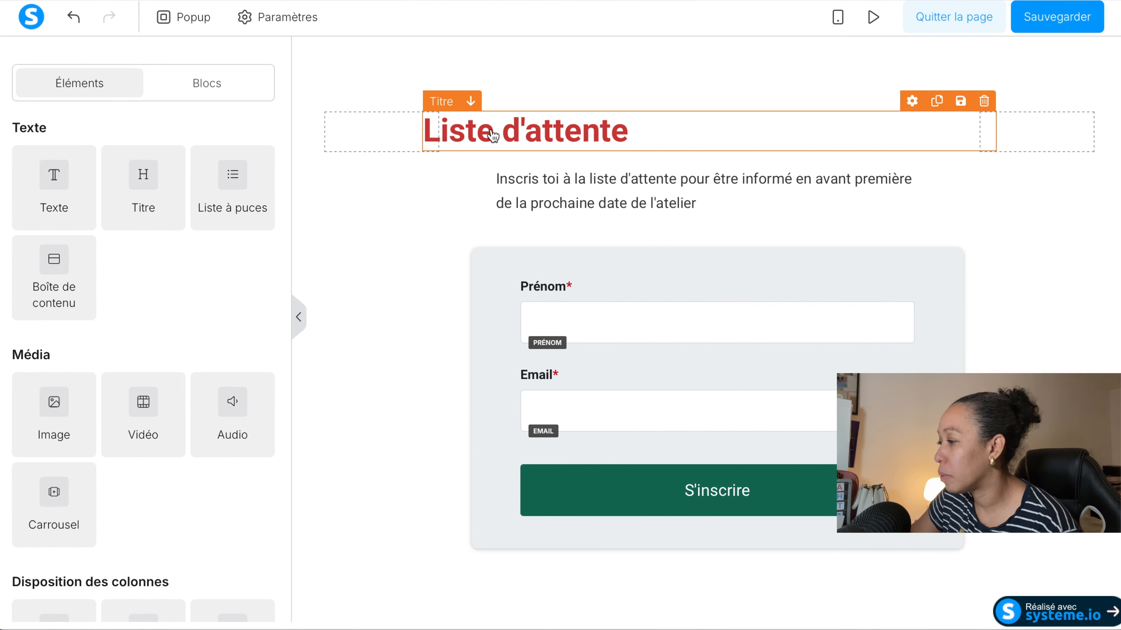
triple_click(493, 136)
scroll(66, 406, down, 5)
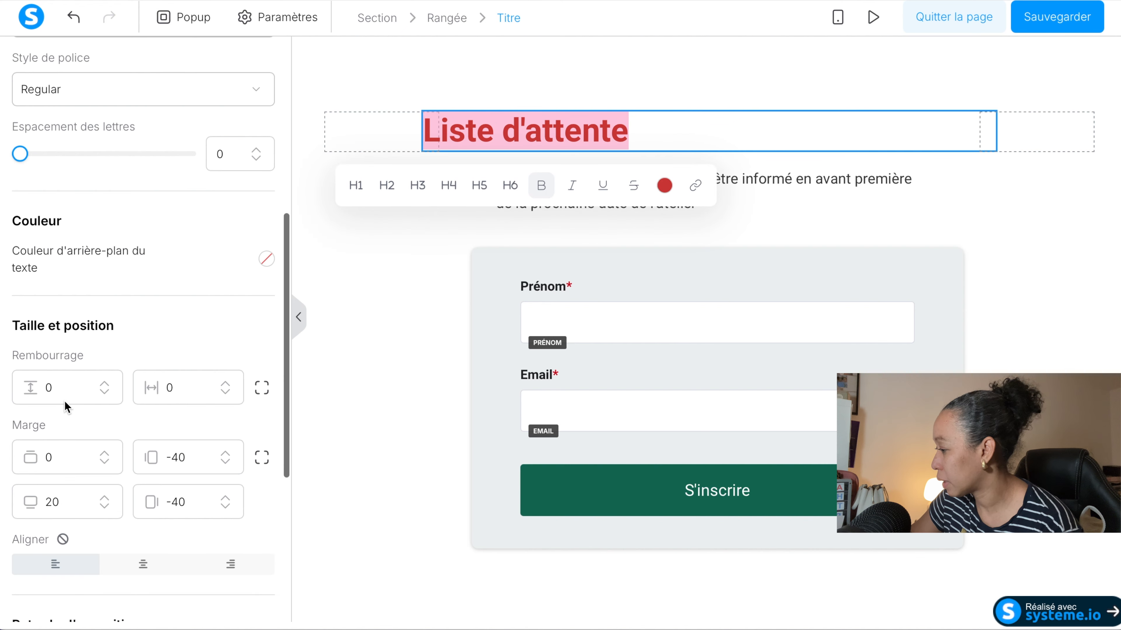
scroll(66, 406, down, 1)
click(143, 522)
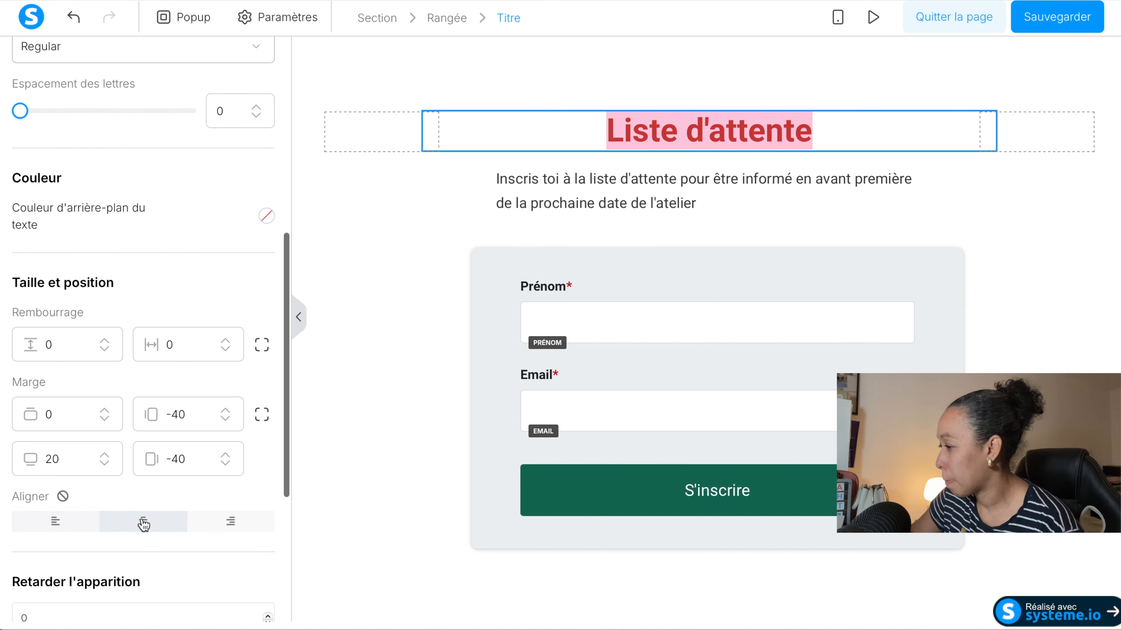
Centre the description text under the title in the desktop view.
click(608, 206)
click(606, 205)
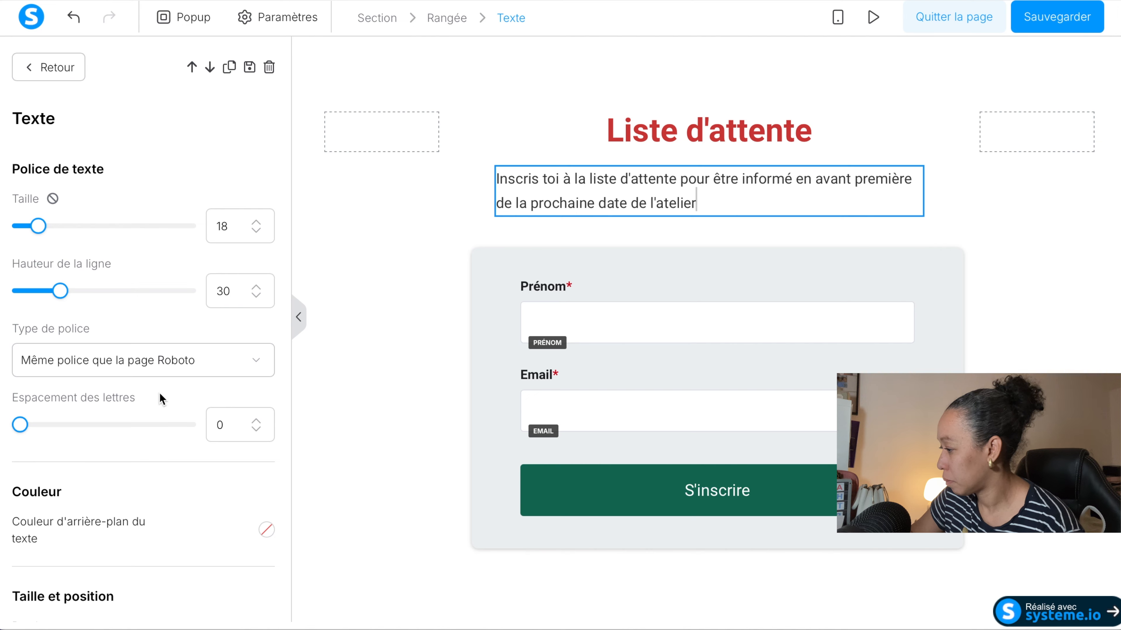
scroll(159, 399, down, 10)
click(128, 272)
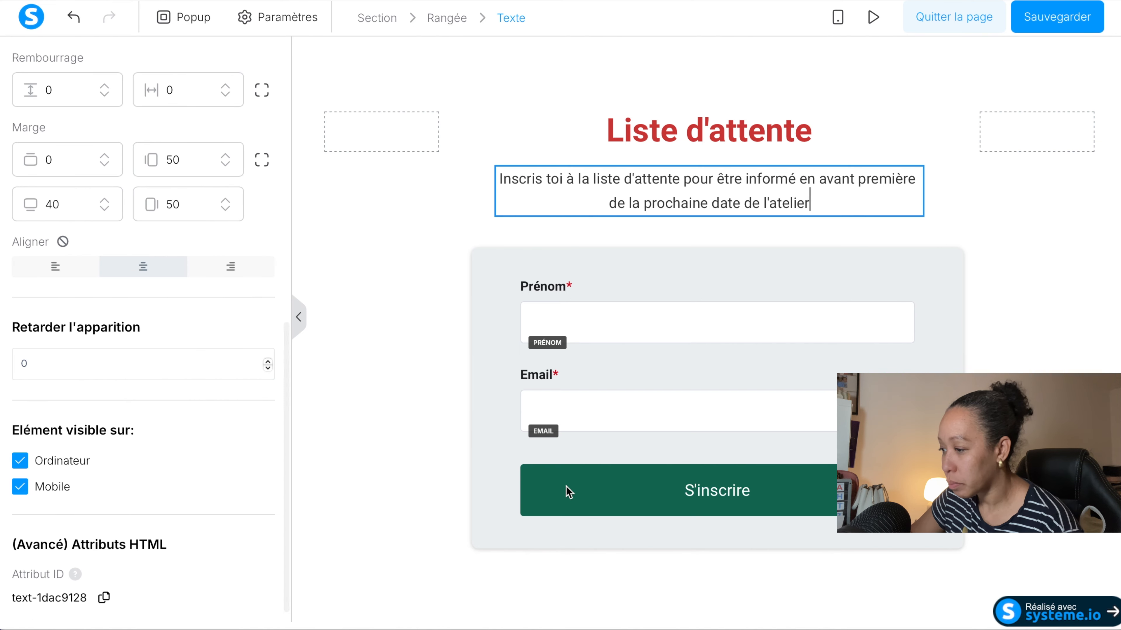
Change the form button's text from "S'inscrire" to "Valider".
click(655, 505)
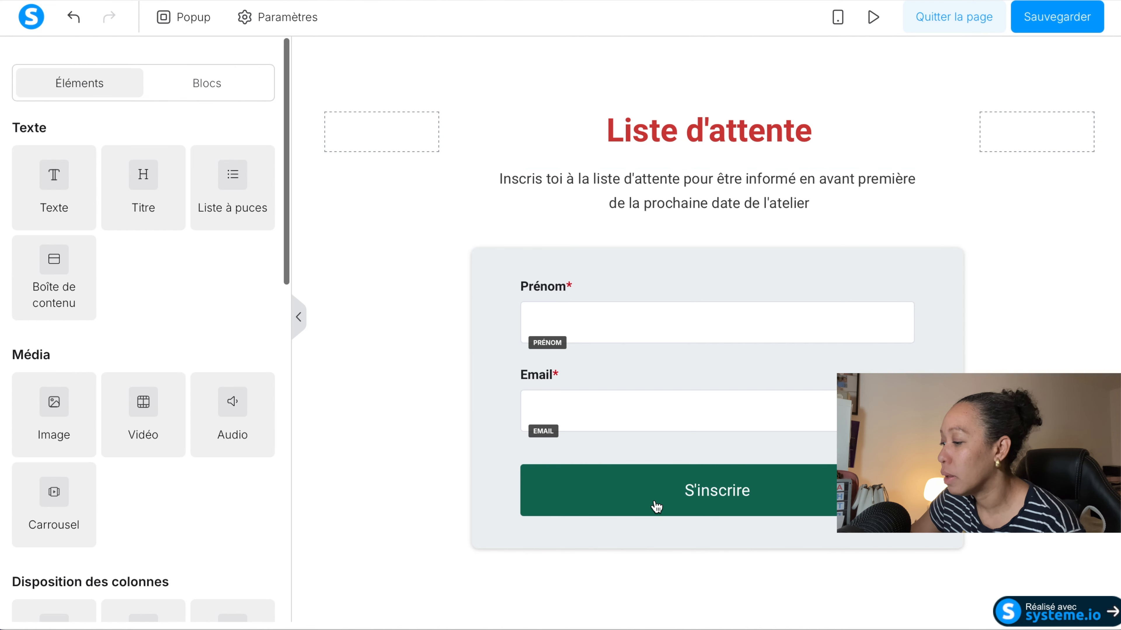
click(692, 499)
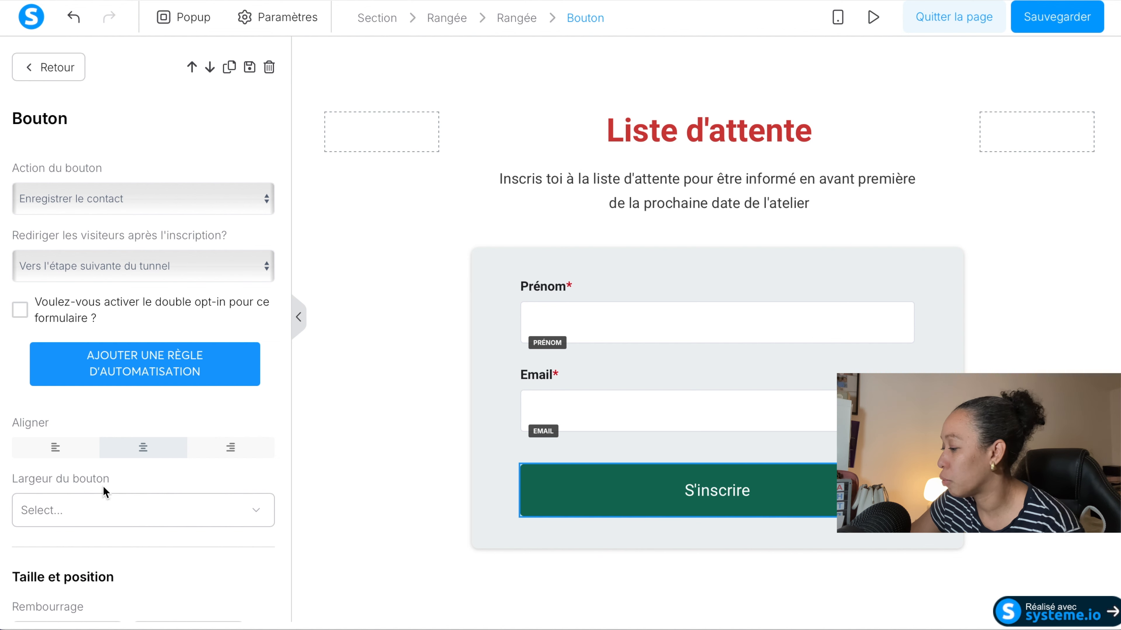
scroll(107, 481, down, 4)
scroll(108, 484, down, 2)
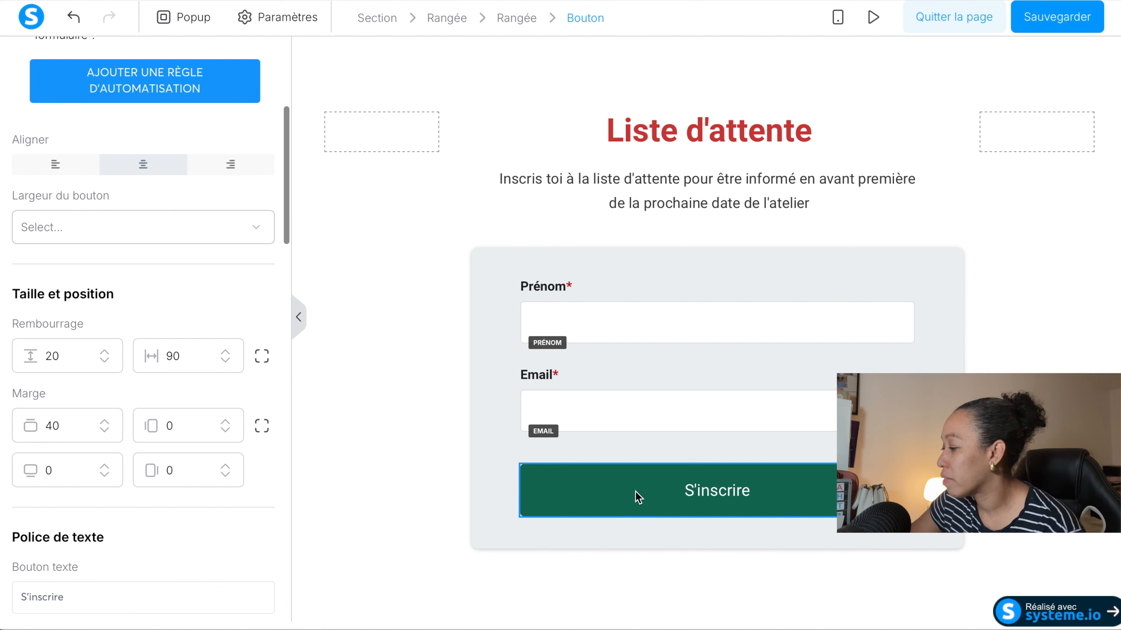
scroll(238, 473, down, 3)
scroll(238, 471, down, 6)
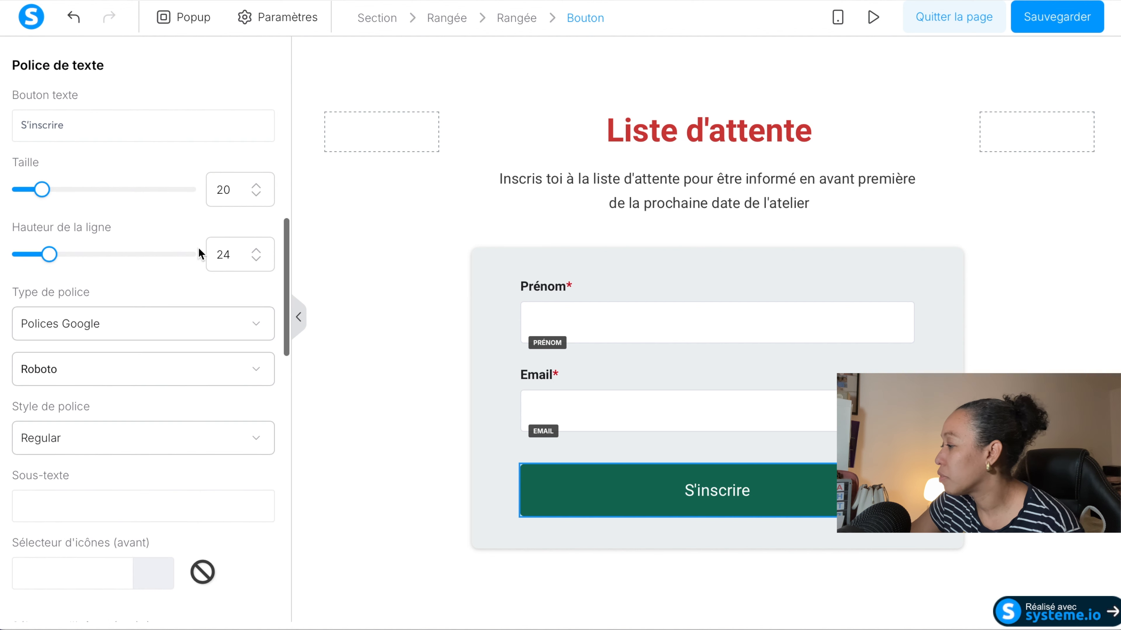
triple_click(118, 125)
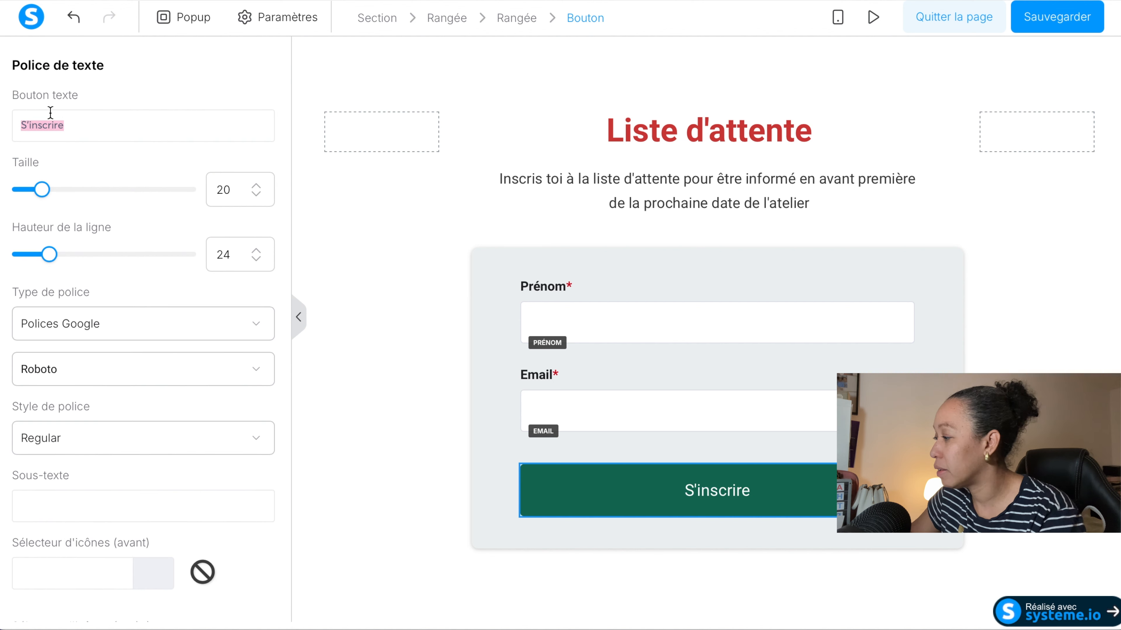
key(BackSpace)
text(Valider)
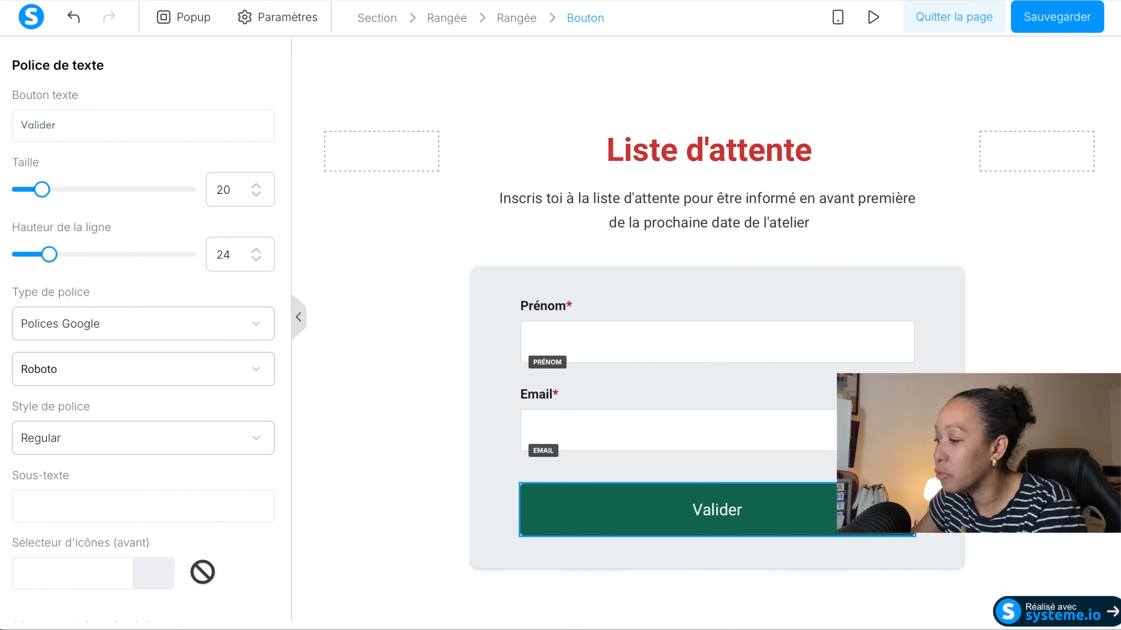
Try the Poppins font on the form button's text.
scroll(205, 491, up, 3)
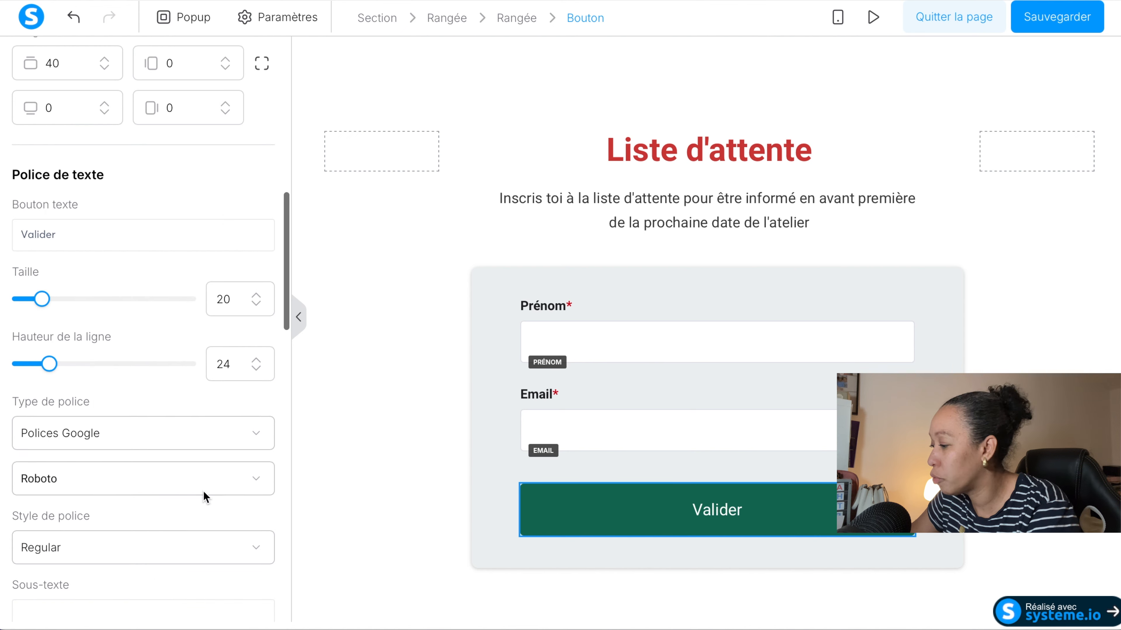
click(250, 480)
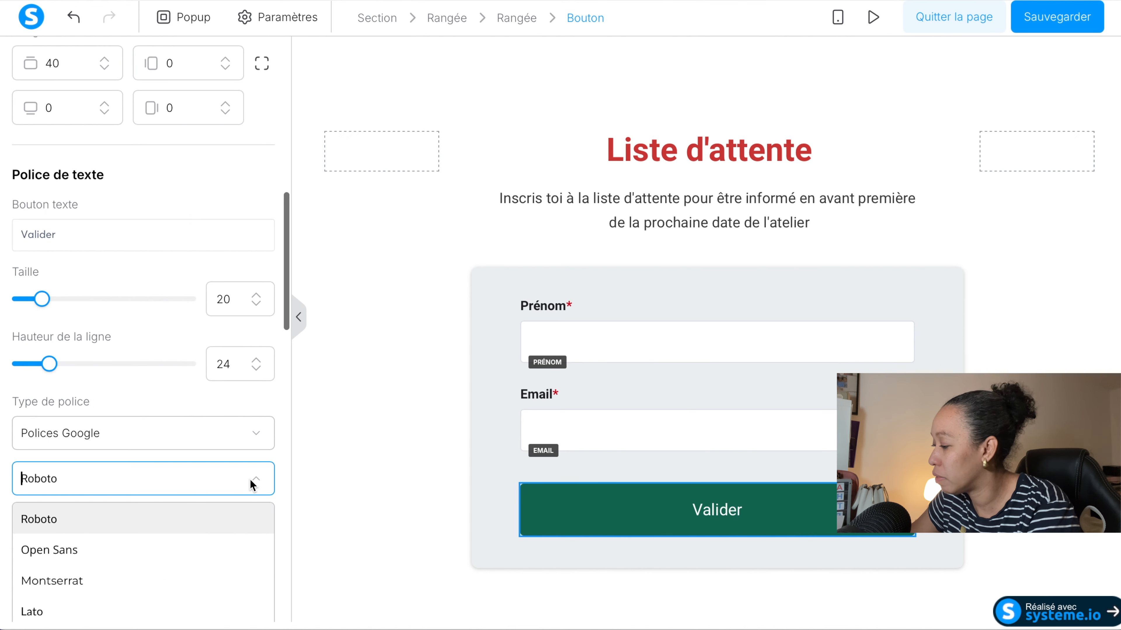
scroll(154, 545, down, 2)
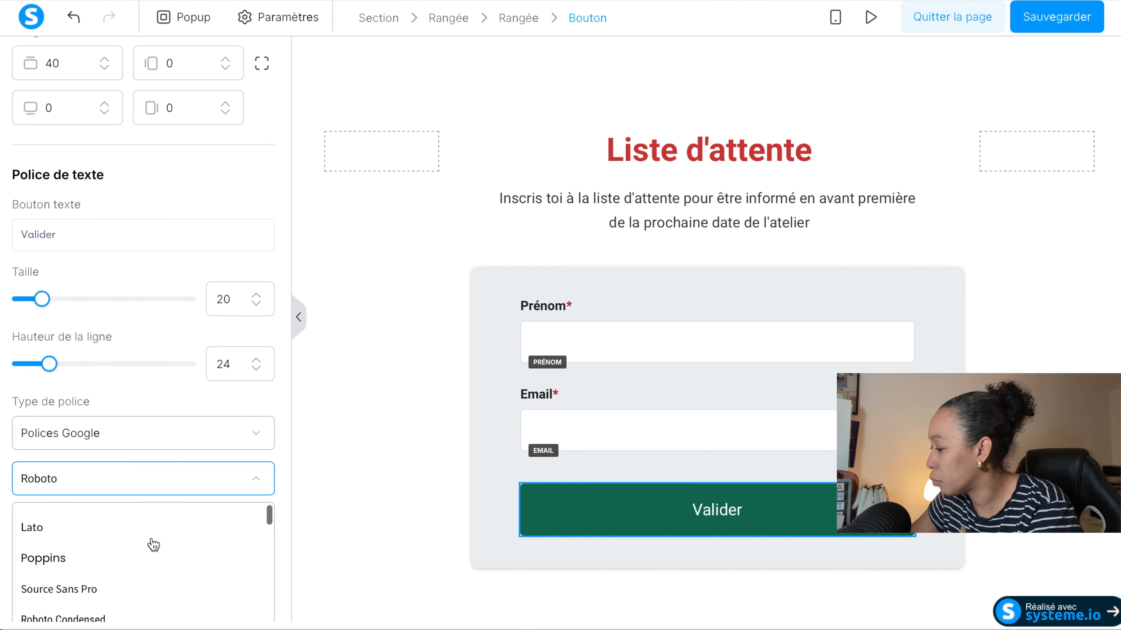
click(56, 559)
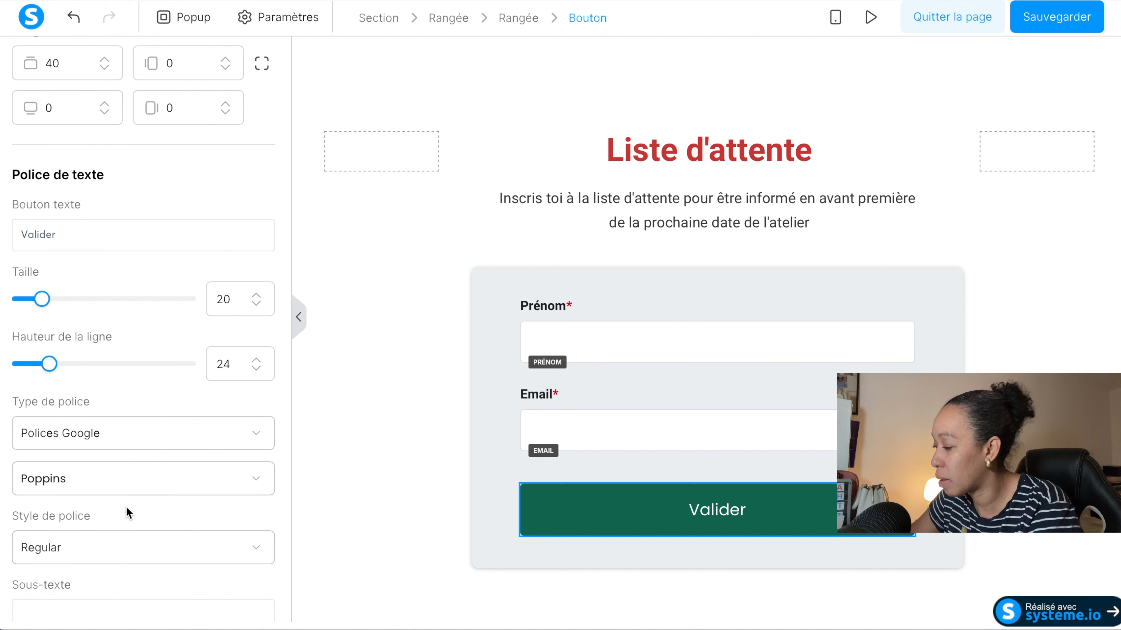
Set the form button's text to the Montserrat font, Bold 700 style, size 34.
click(238, 482)
click(128, 590)
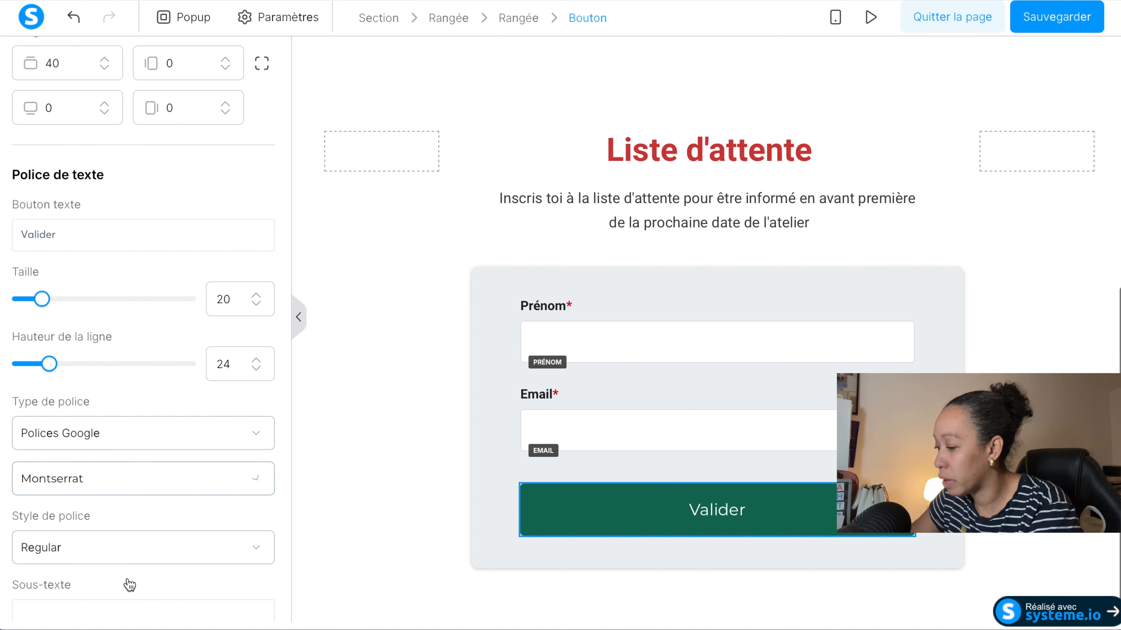
click(230, 546)
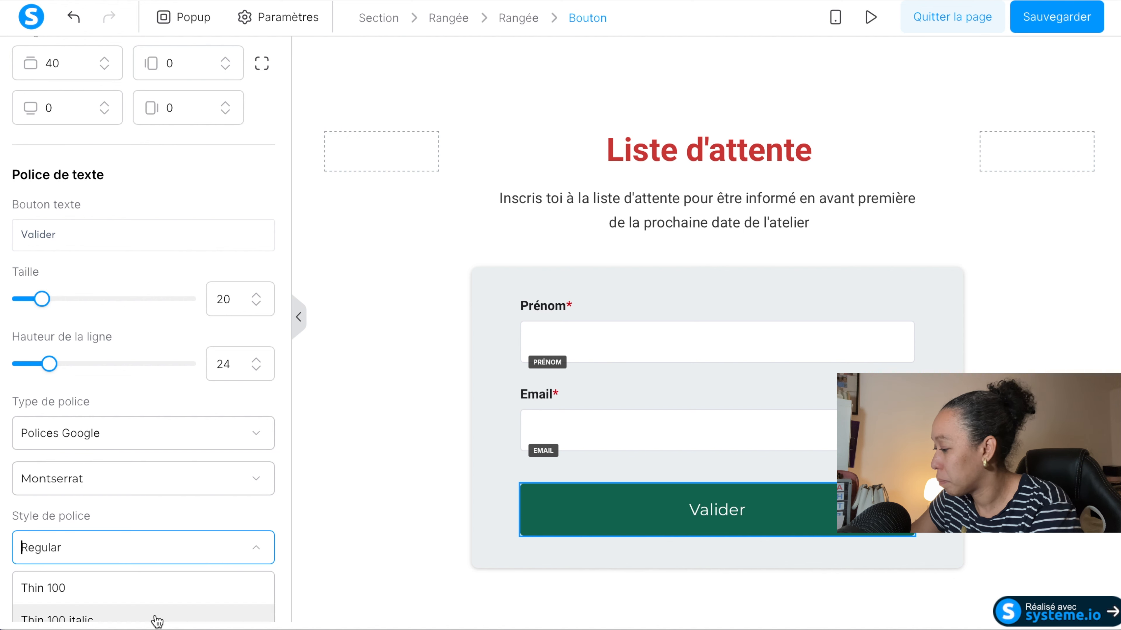
scroll(183, 493, down, 2)
scroll(184, 493, down, 2)
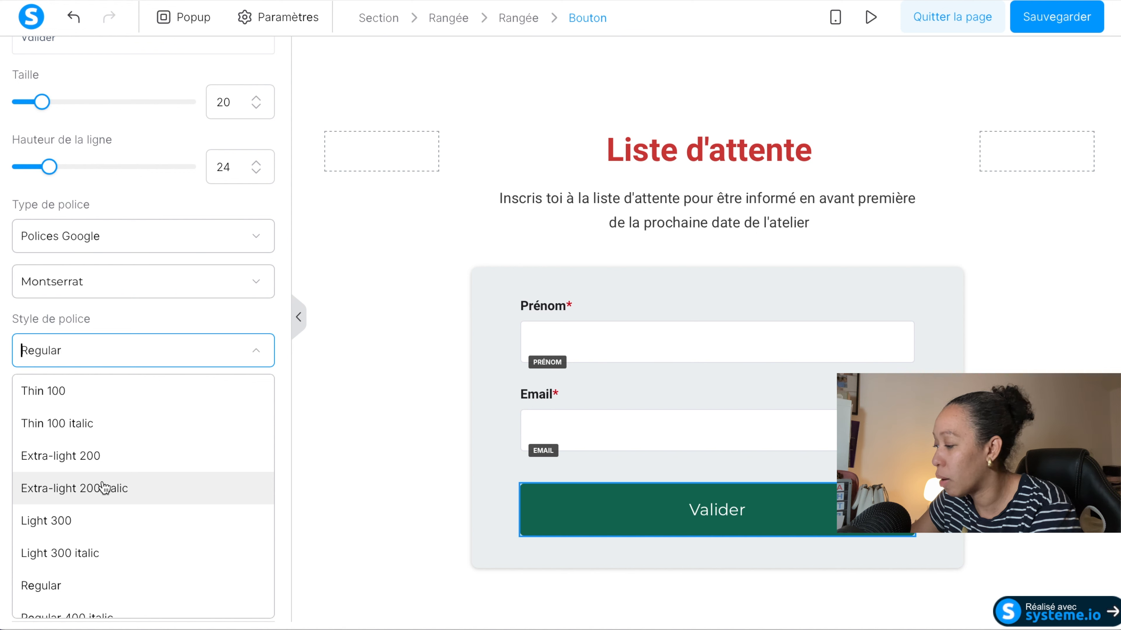
scroll(90, 578, down, 2)
scroll(94, 581, down, 5)
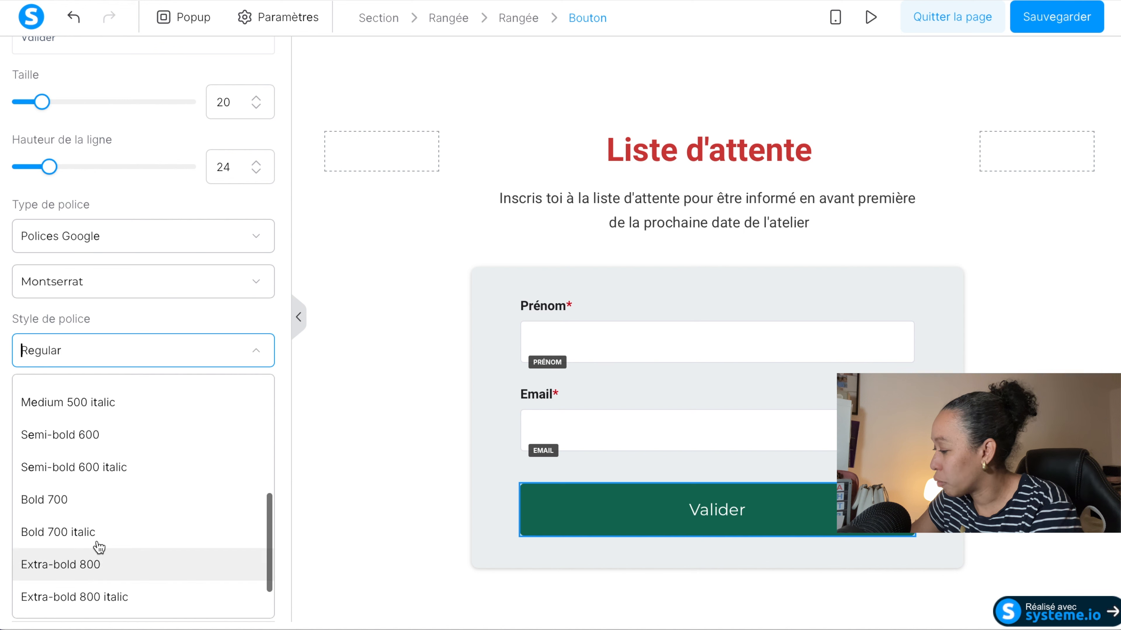
click(54, 500)
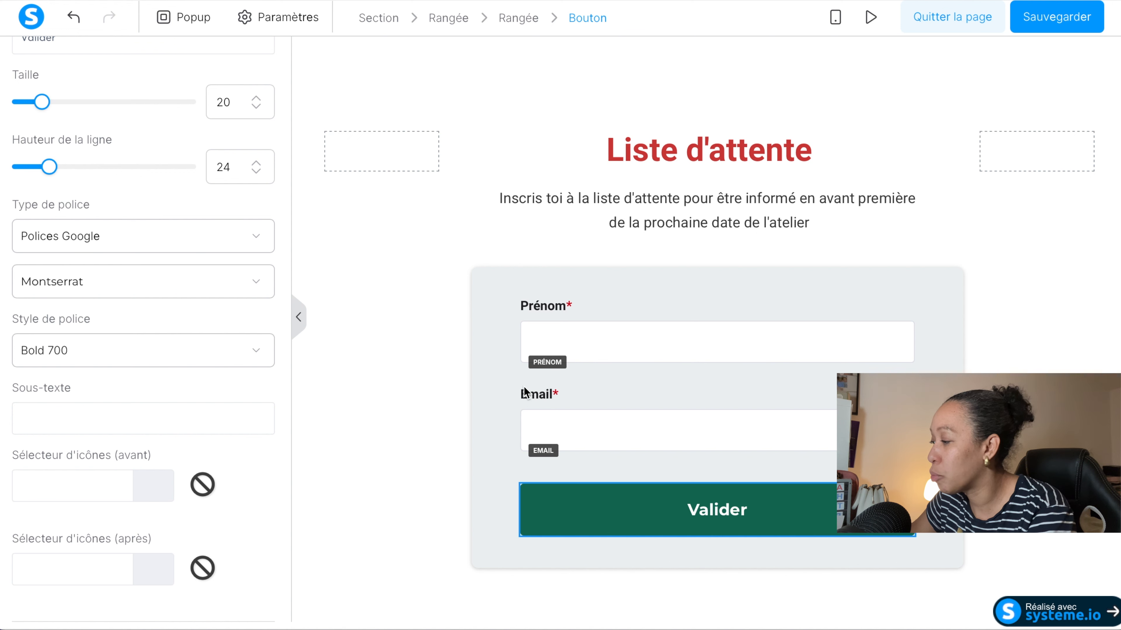
mouse_move(47, 109)
mouse_down()
mouse_move(94, 106)
mouse_move(67, 107)
mouse_up()
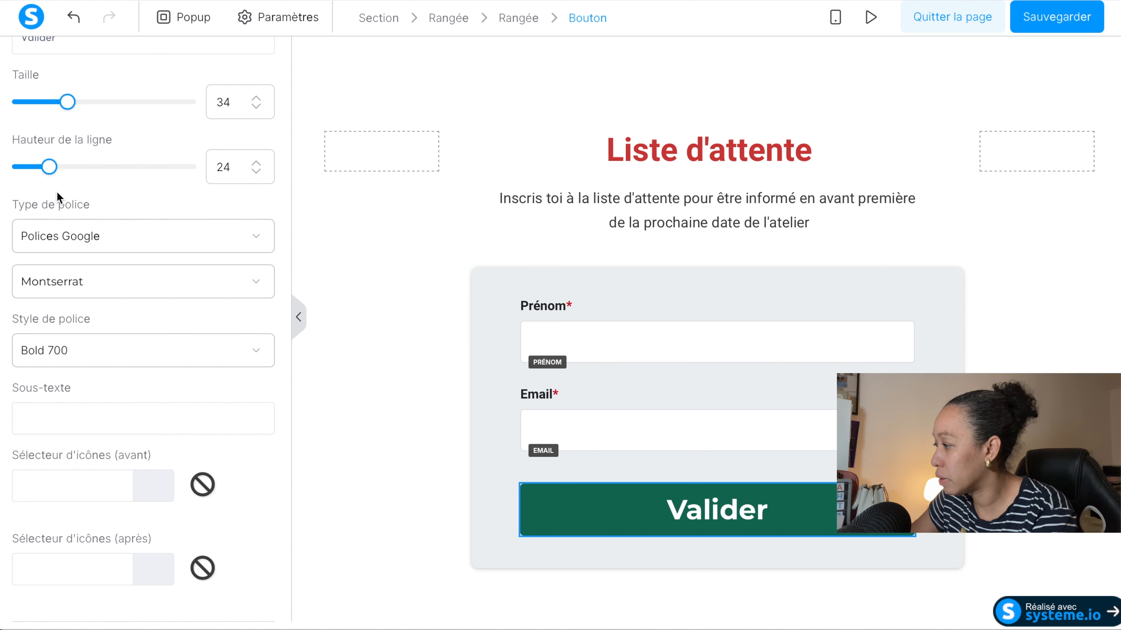
mouse_move(49, 168)
mouse_down()
mouse_move(95, 178)
mouse_move(49, 179)
mouse_up()
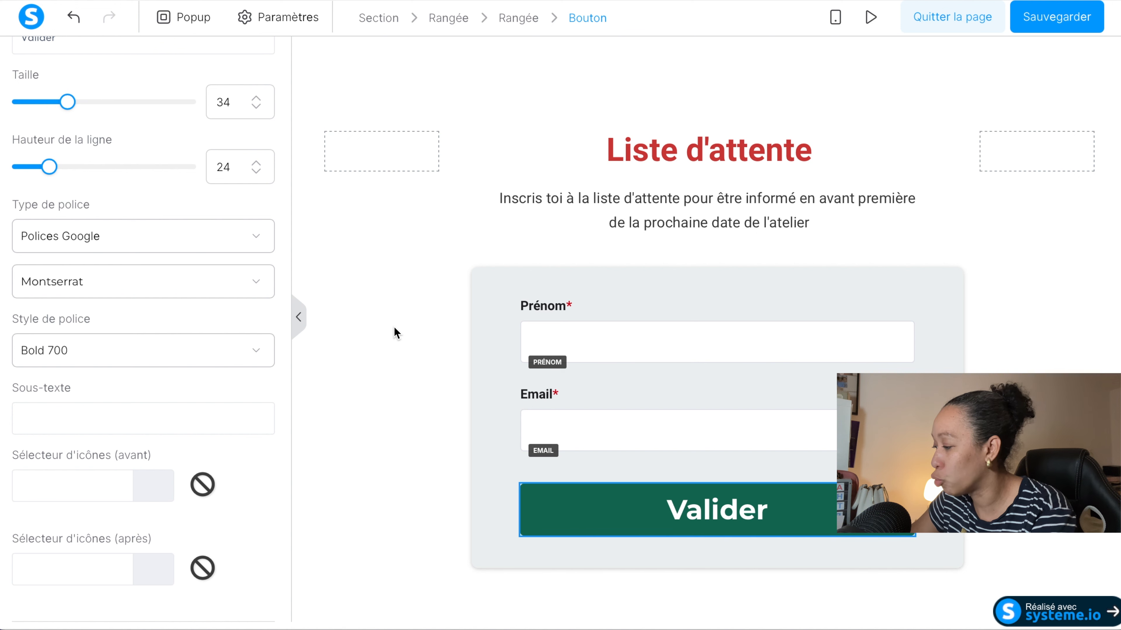
Review the form button's action and post-signup redirect options, keeping "Enregistrer le contact" and "Vers l'étape suivante du tunnel".
click(677, 522)
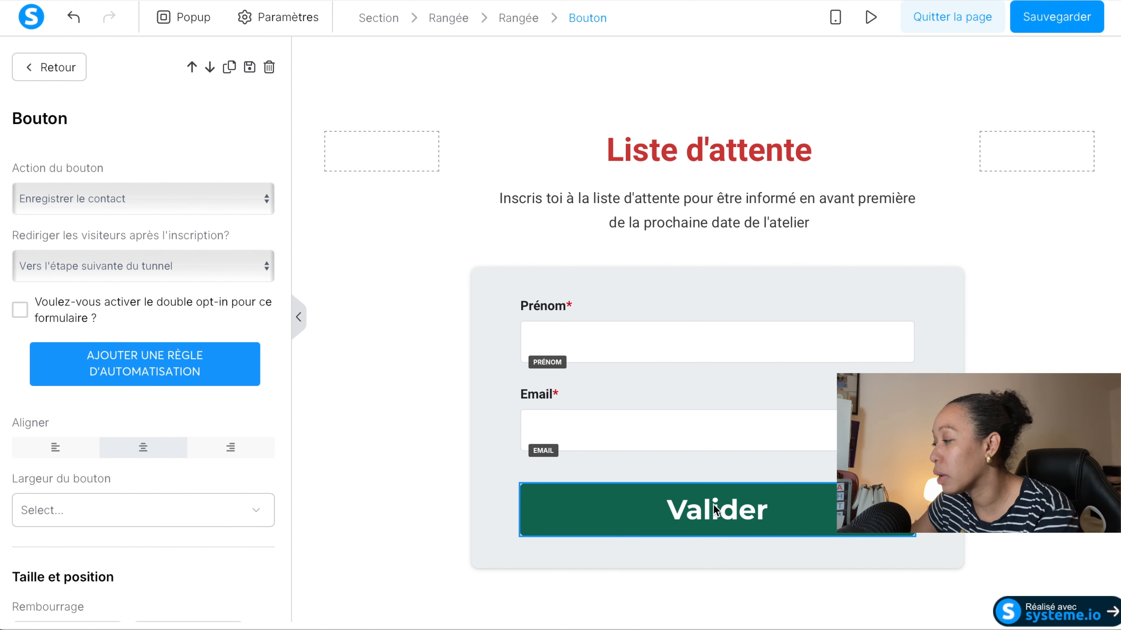
click(716, 511)
click(715, 511)
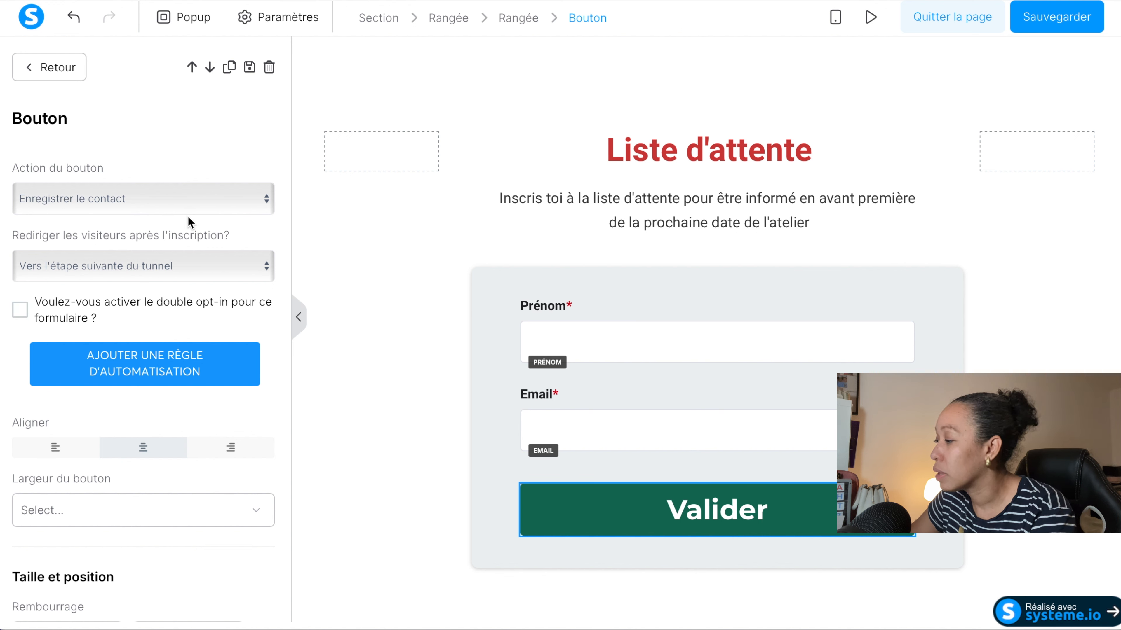
click(152, 208)
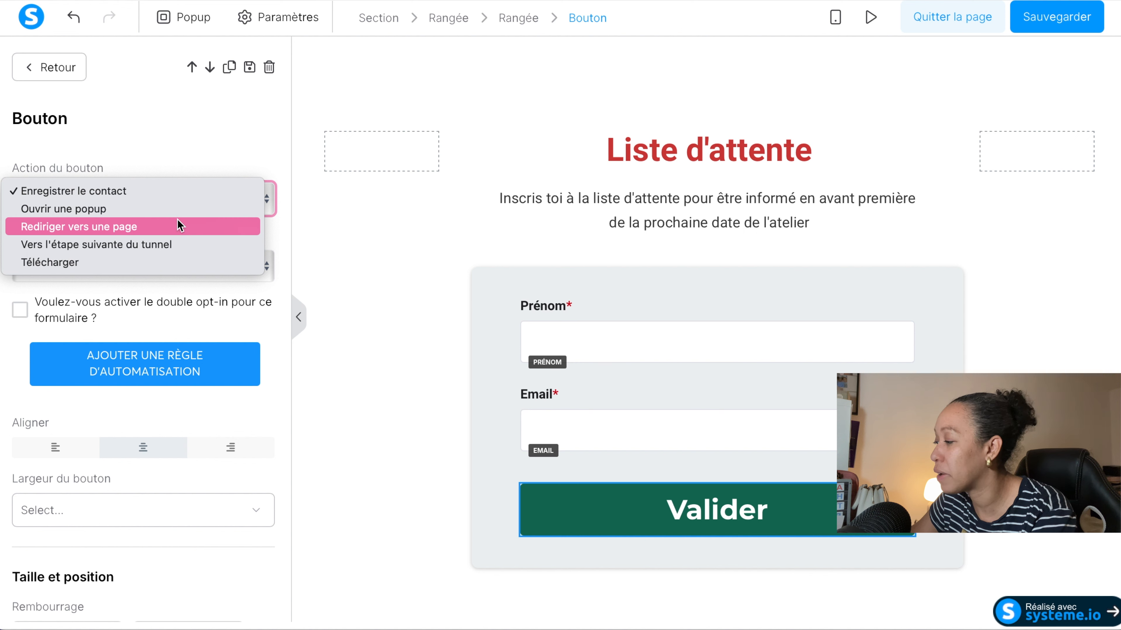
click(162, 197)
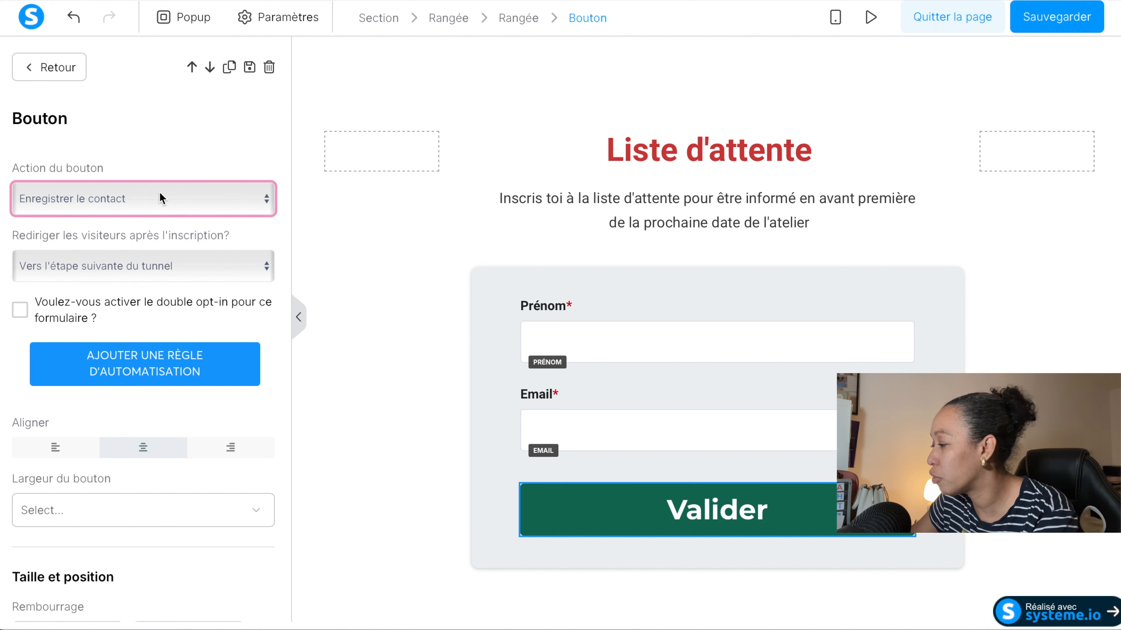
click(199, 265)
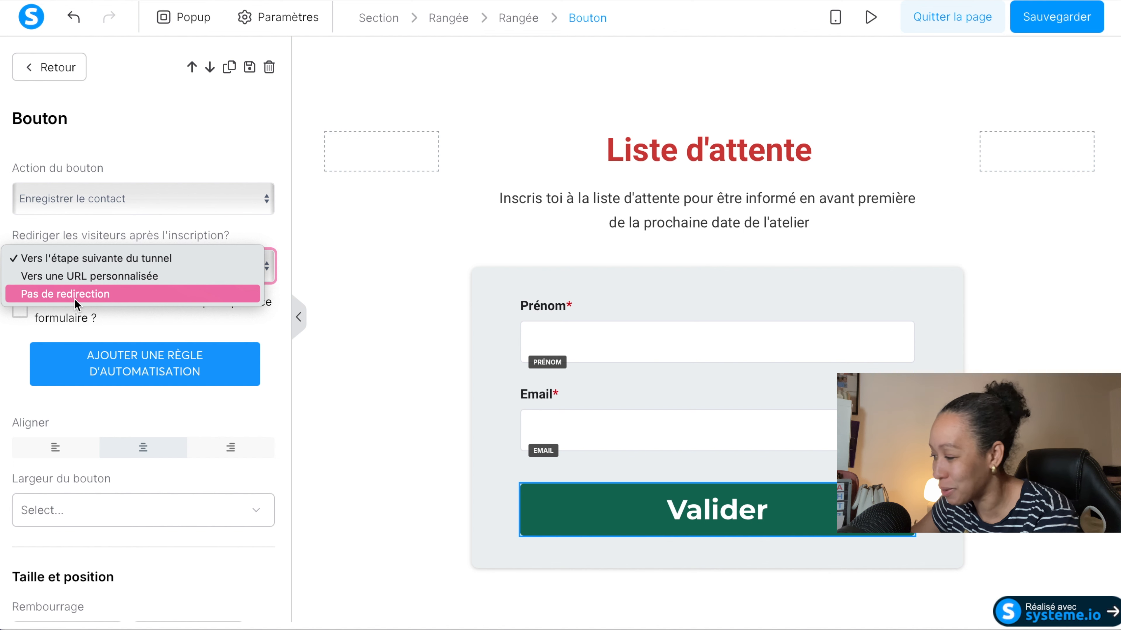
click(549, 463)
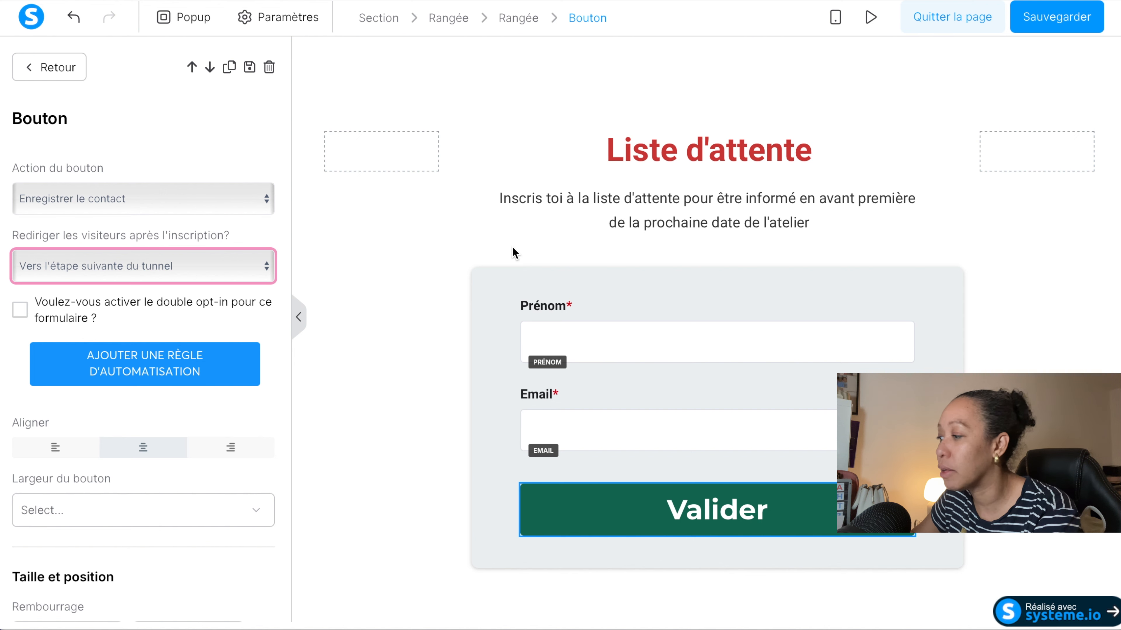
Save the capture page and exit the page editor.
click(1029, 26)
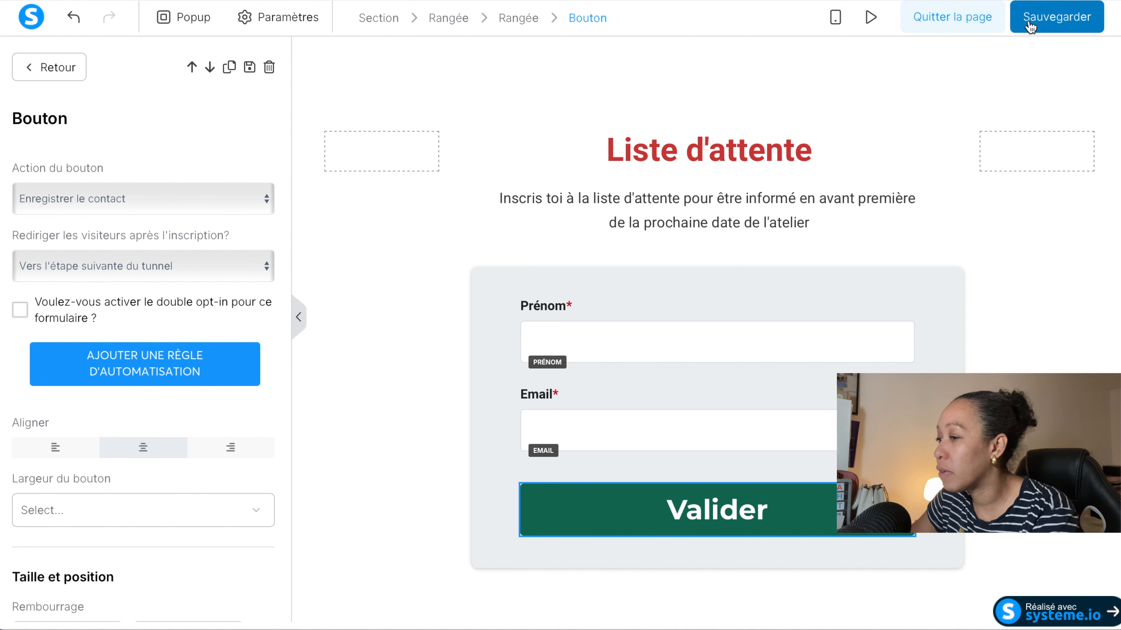
click(948, 19)
Create a contact tag named "Liste d'attente atelier" in the CRM and open its list of contacts.
mouse_move(494, 29)
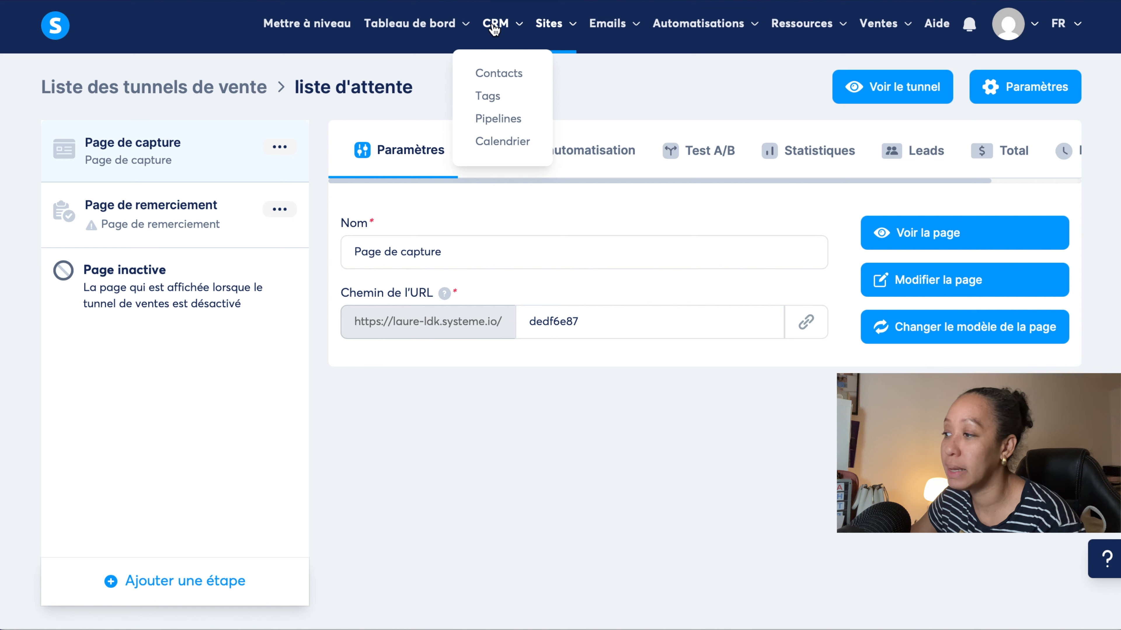
click(488, 98)
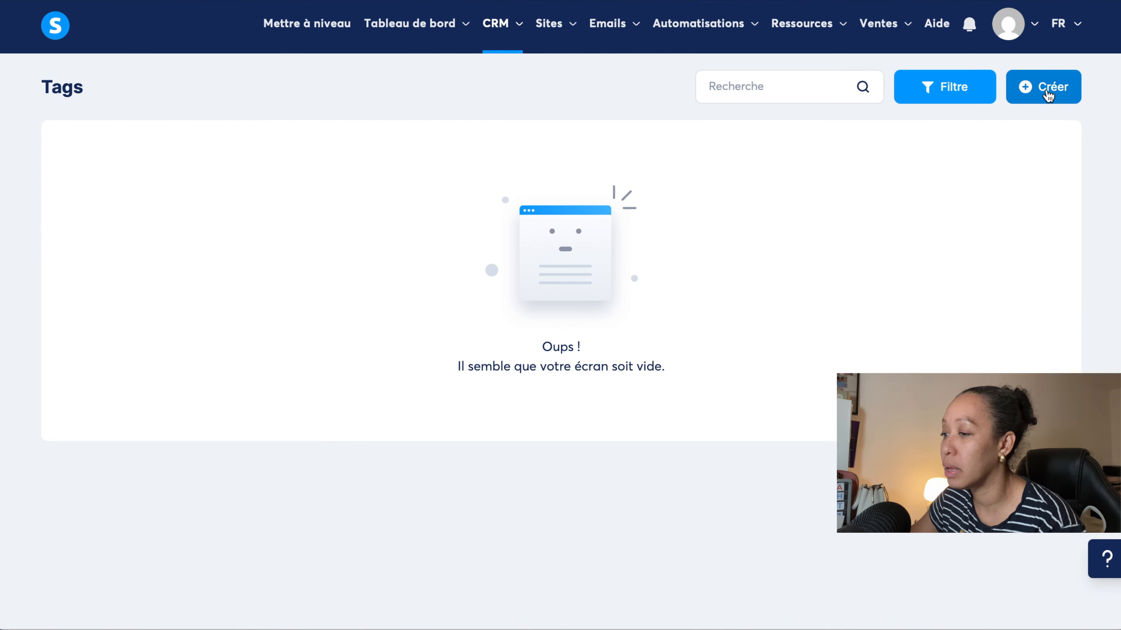
click(1048, 95)
click(433, 320)
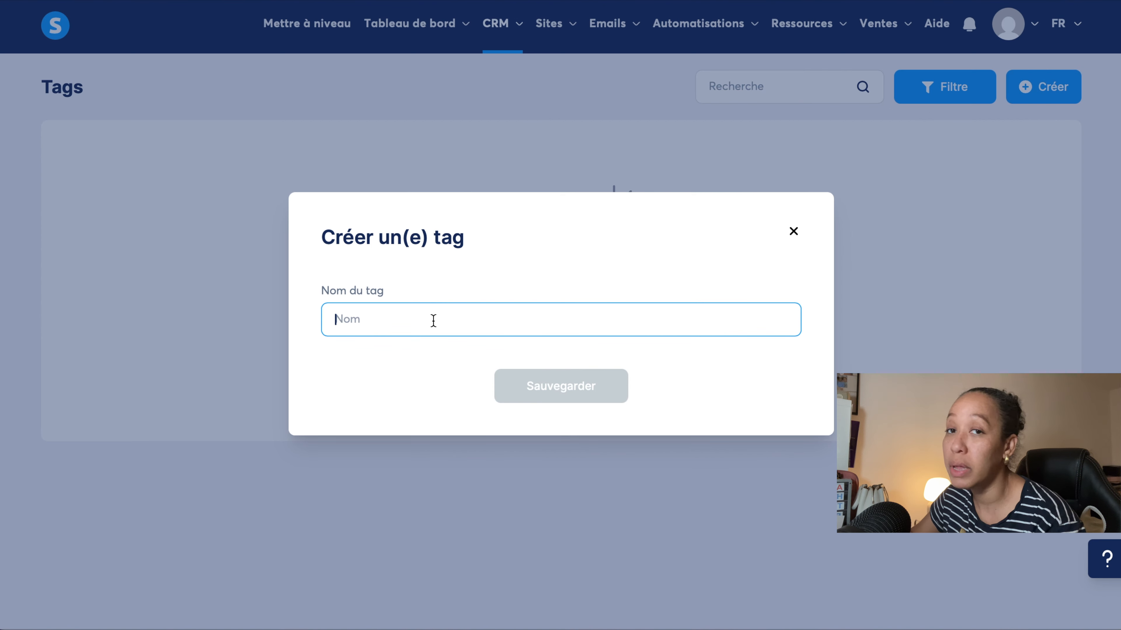
text(Liste d’attente atelier)
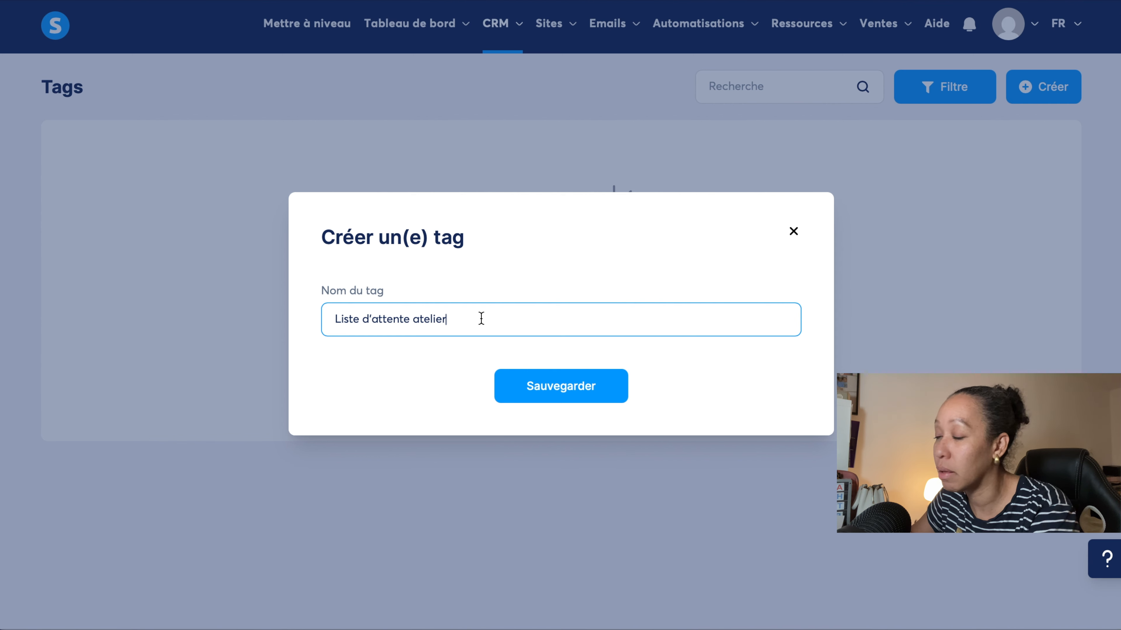
click(558, 389)
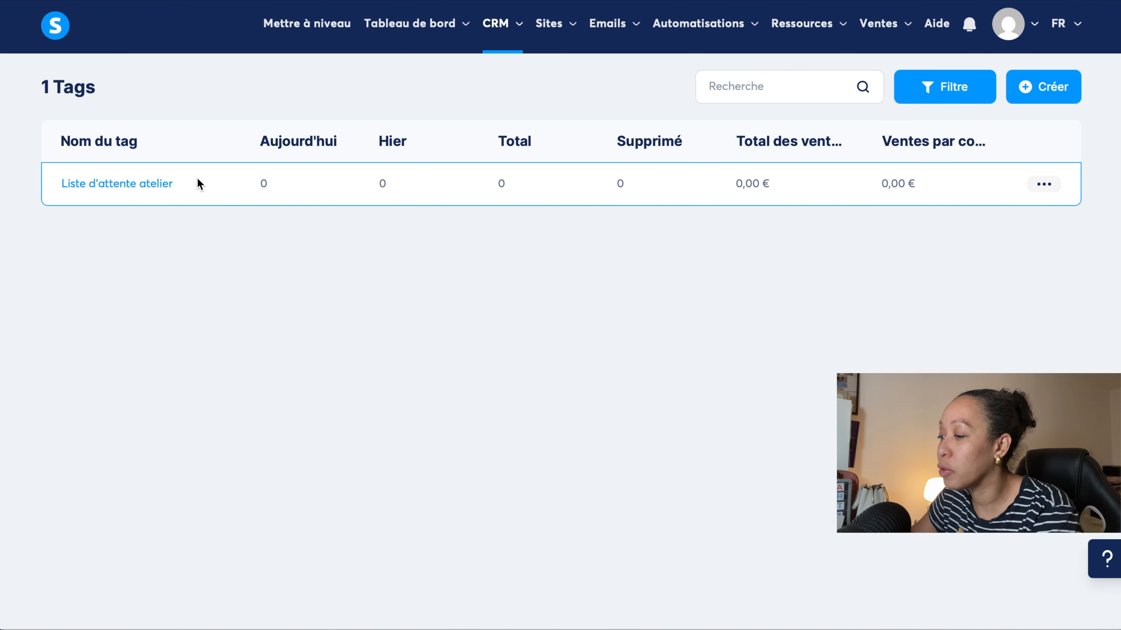
click(144, 189)
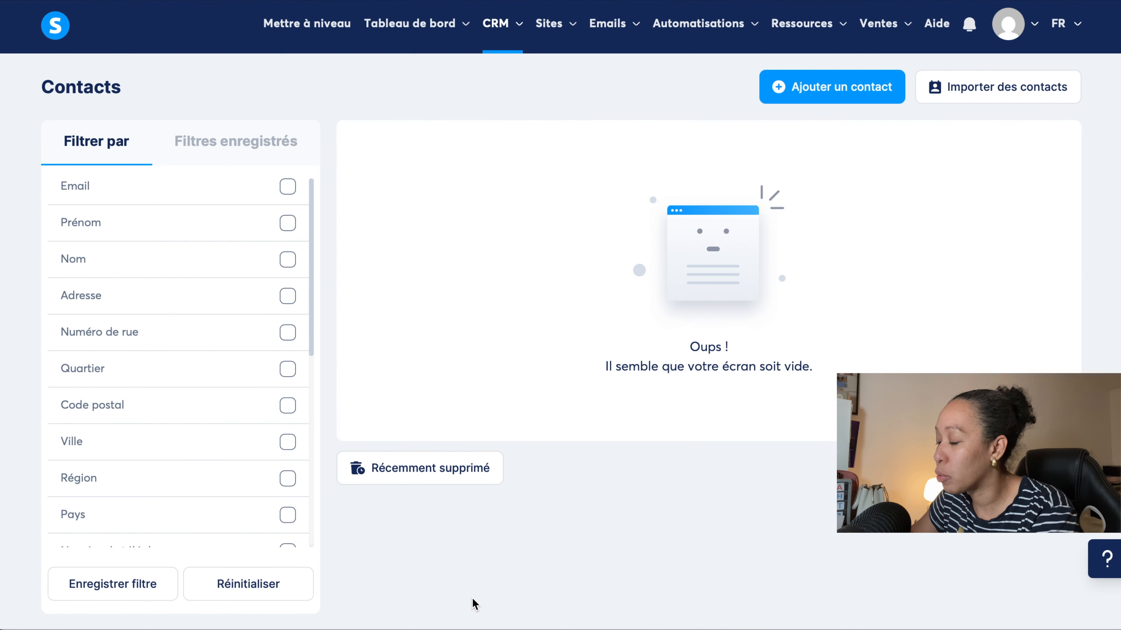
Return to the "liste d'attente" sales funnel and reopen its "Page de capture" for editing.
mouse_move(552, 23)
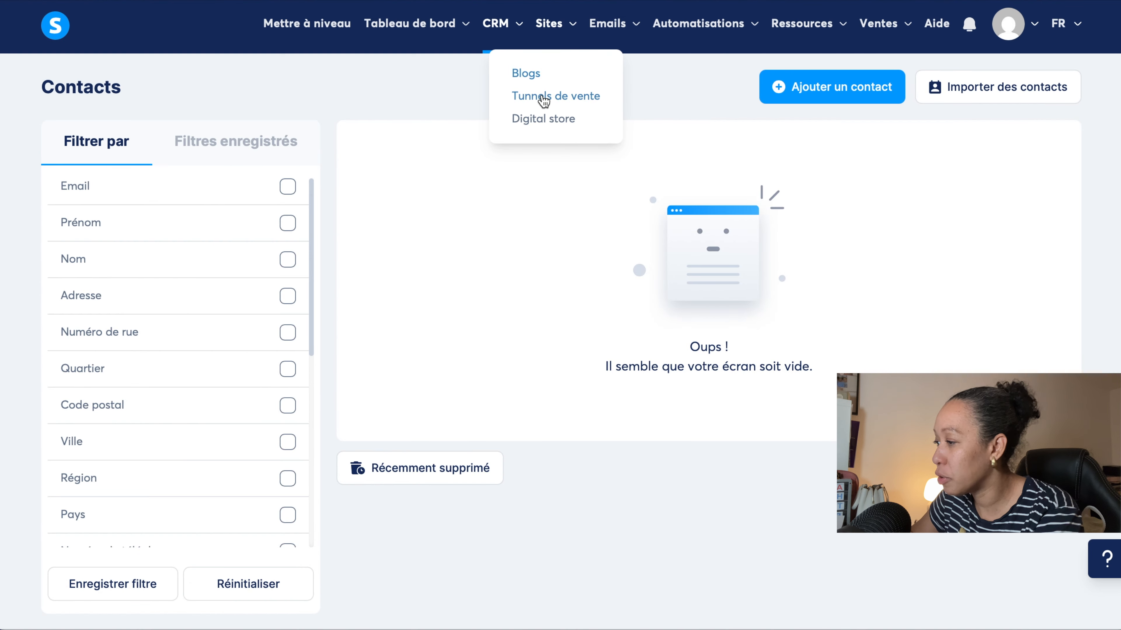
click(545, 97)
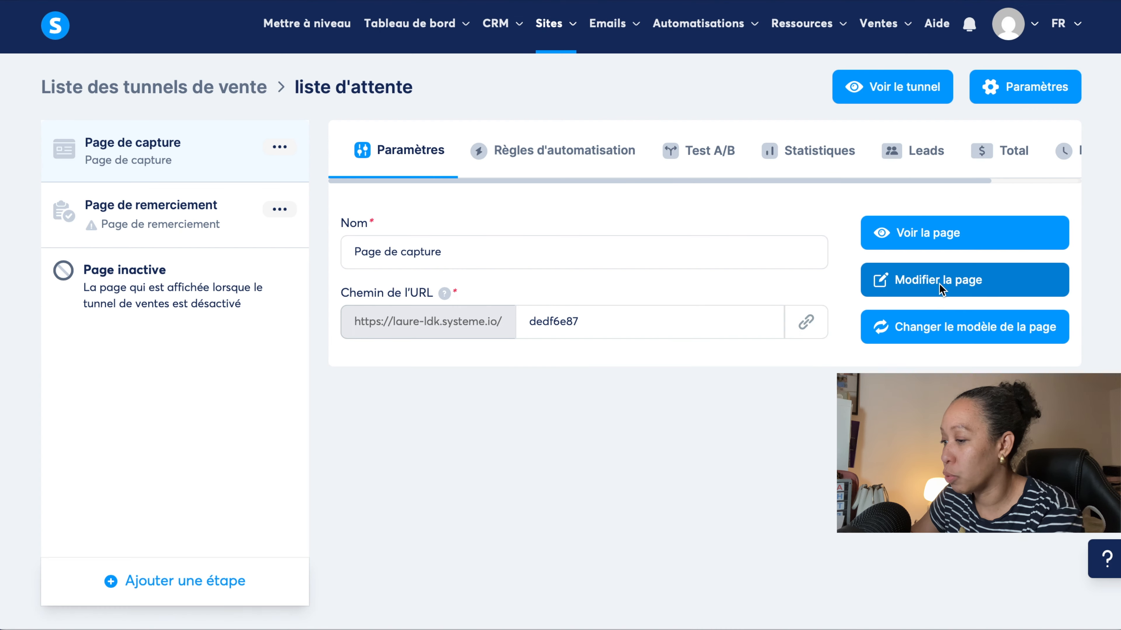
click(936, 281)
scroll(730, 295, down, 10)
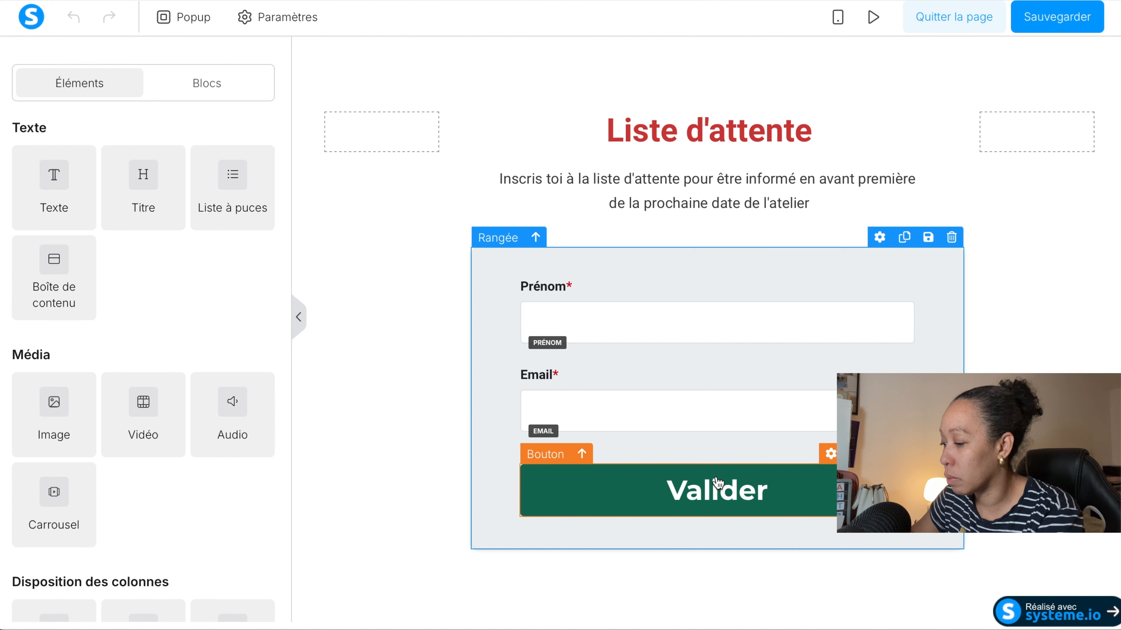
Add and save an automation rule on the "Valider" button that gives the contact the tag "Liste d'attente atelier".
click(717, 482)
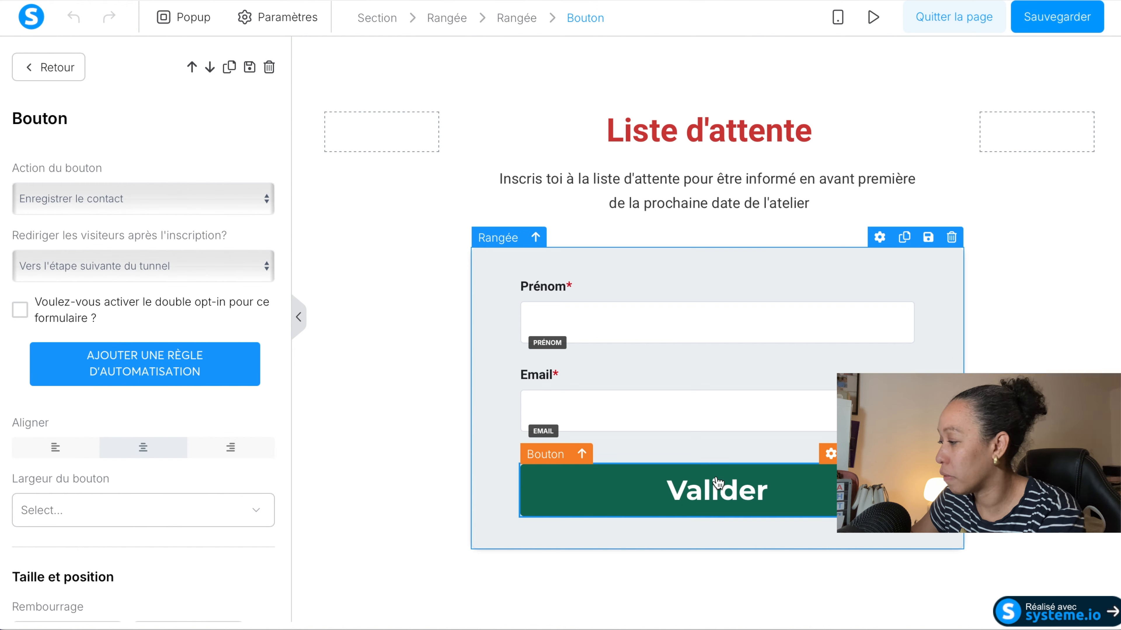
click(122, 369)
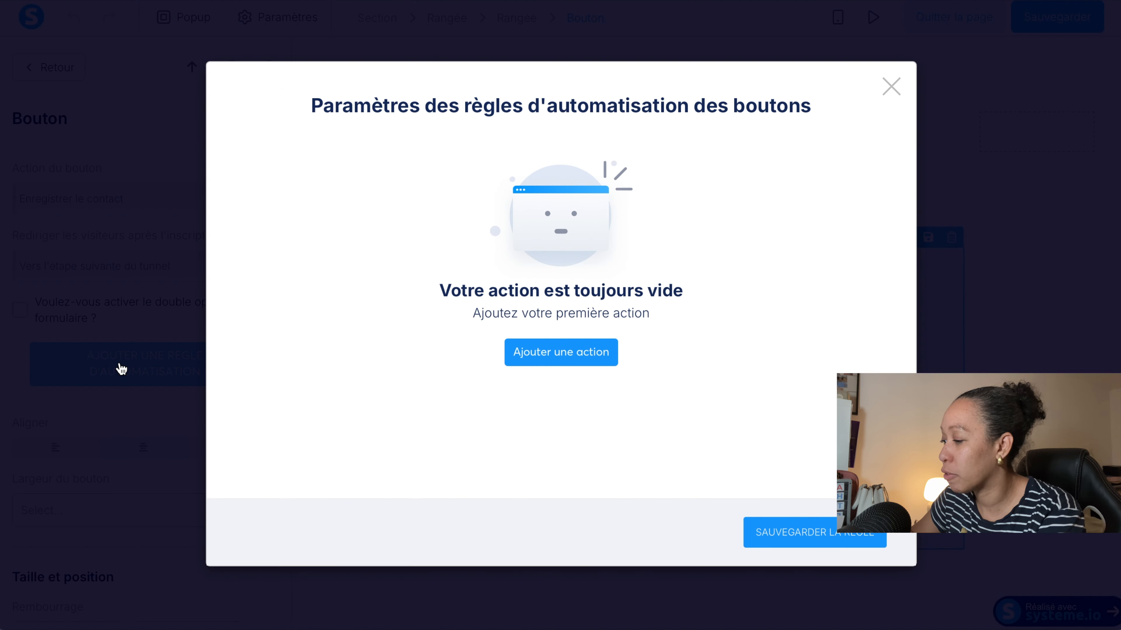
click(538, 356)
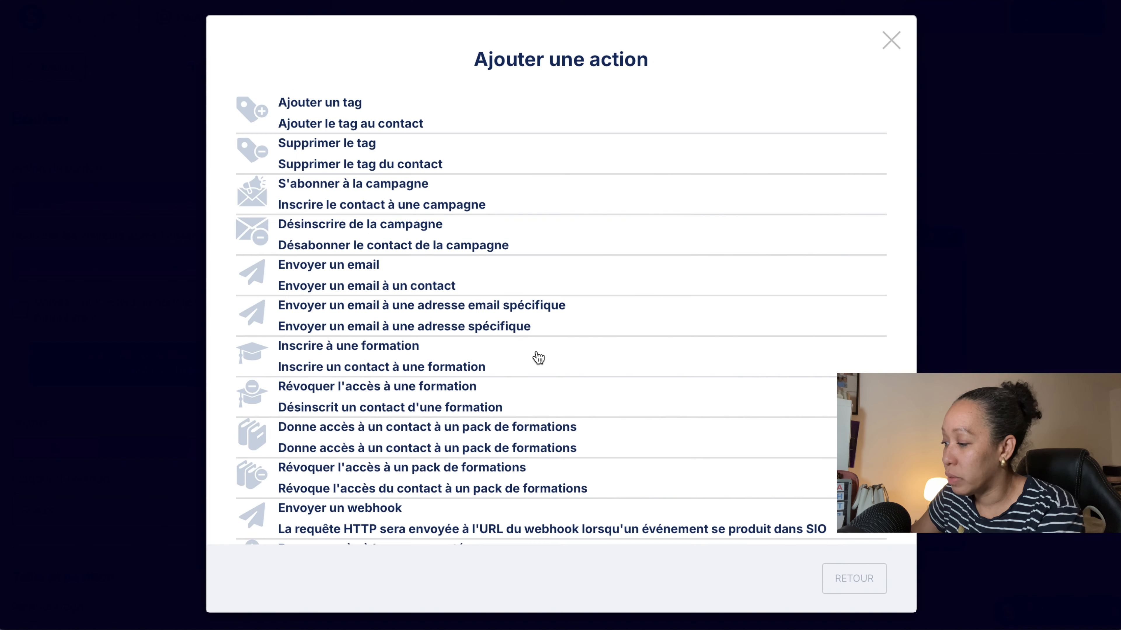
click(356, 117)
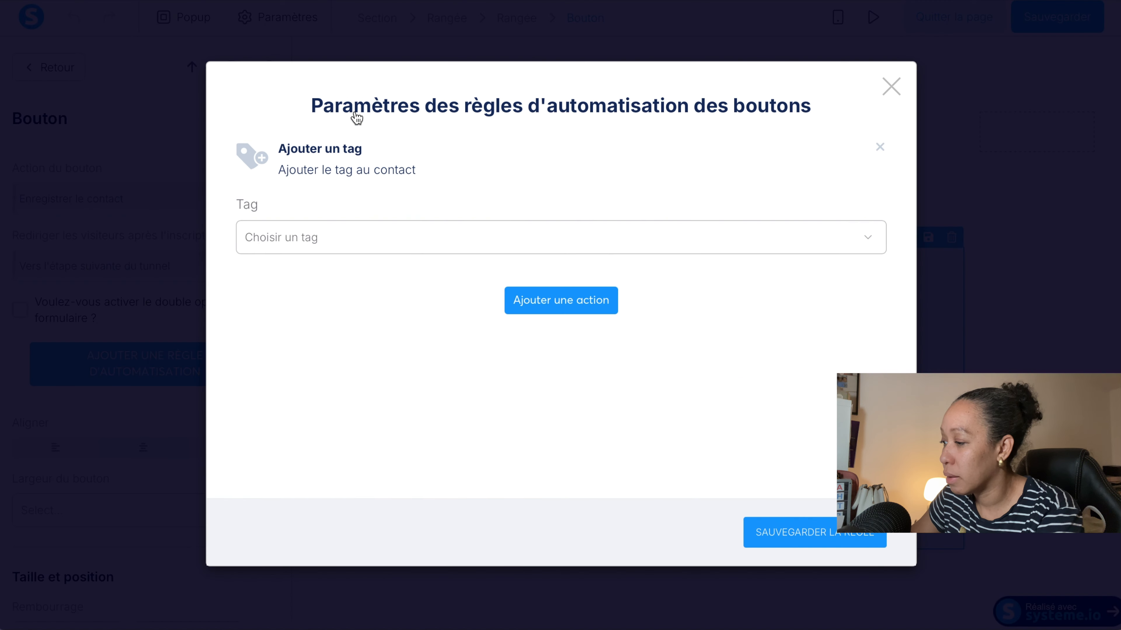
click(400, 234)
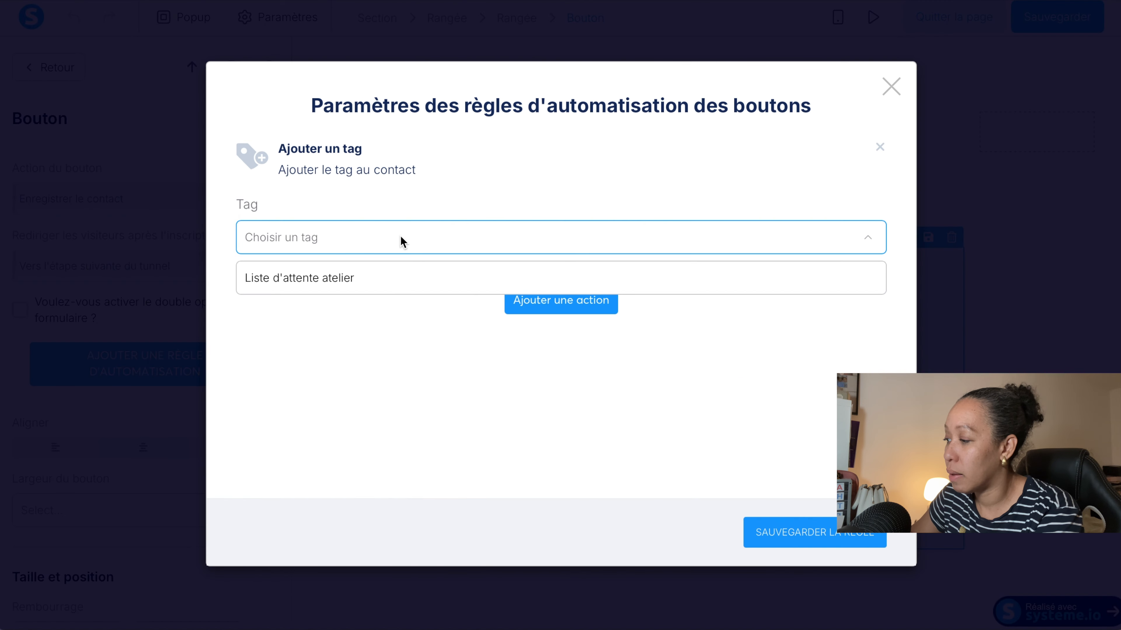
click(355, 278)
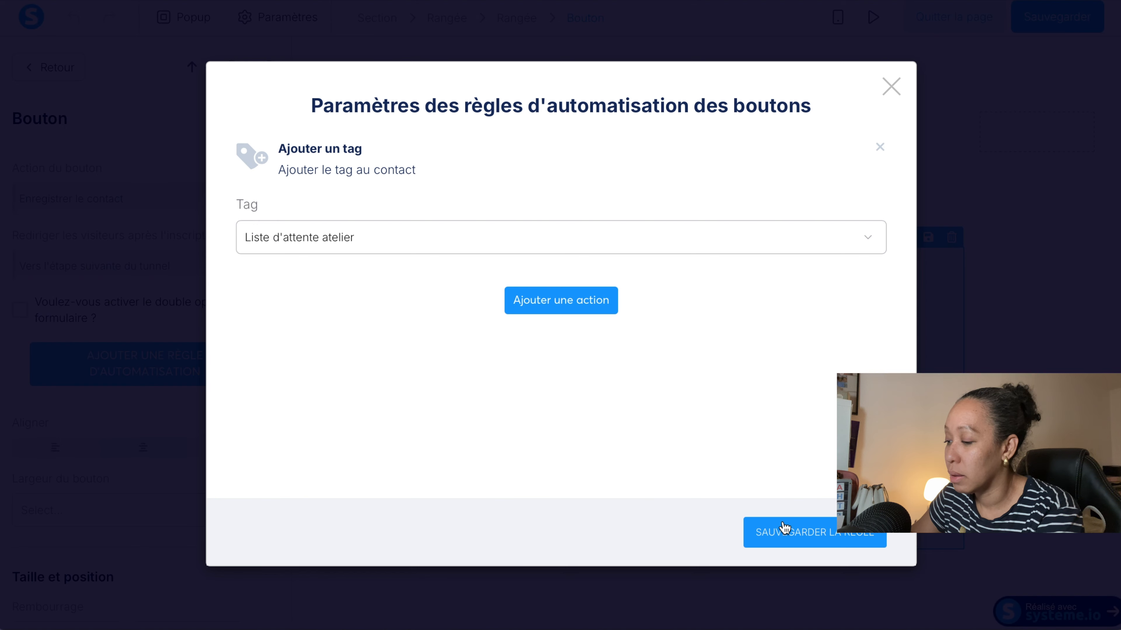
click(789, 540)
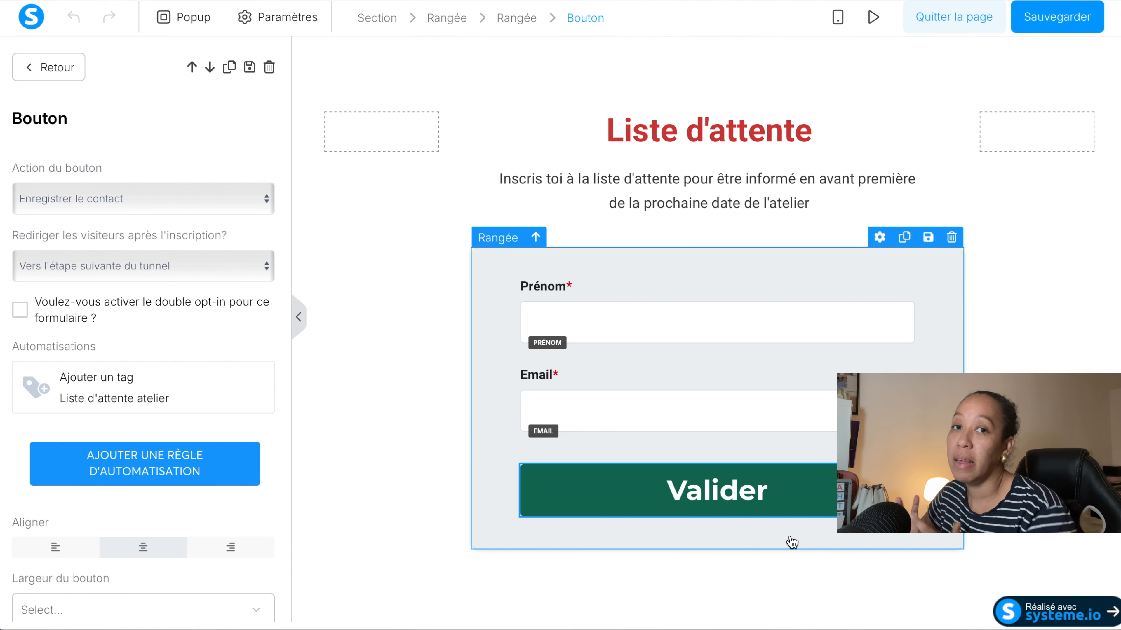